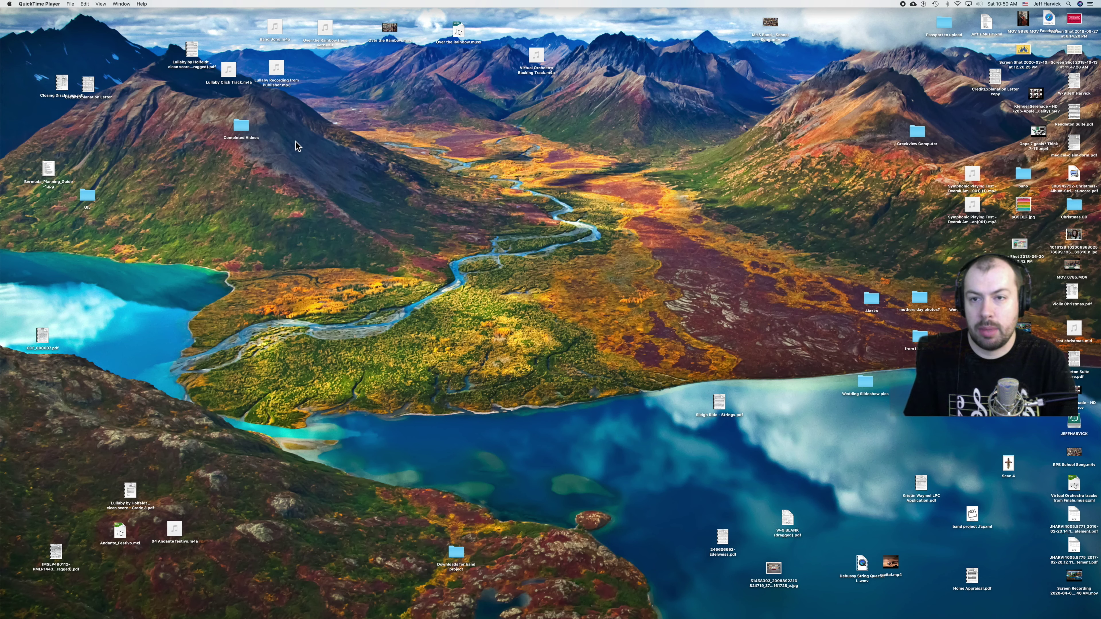
Step: Open the Lullaby Recording from Publisher and Lullaby Click Track files from the desktop to preview them in Music
click(284, 76)
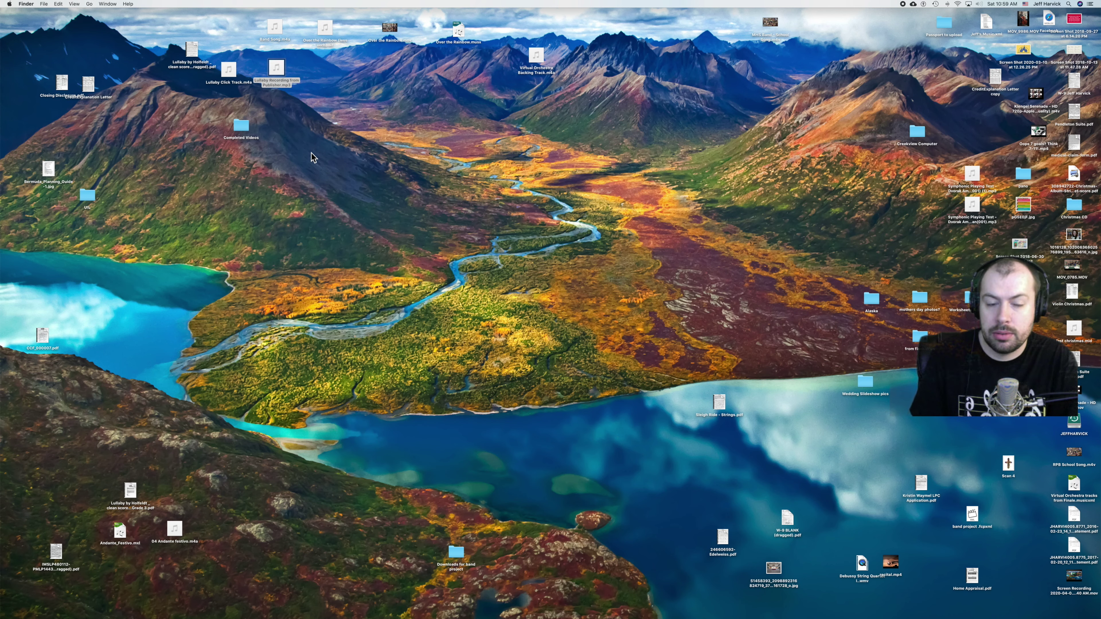
key(super+o)
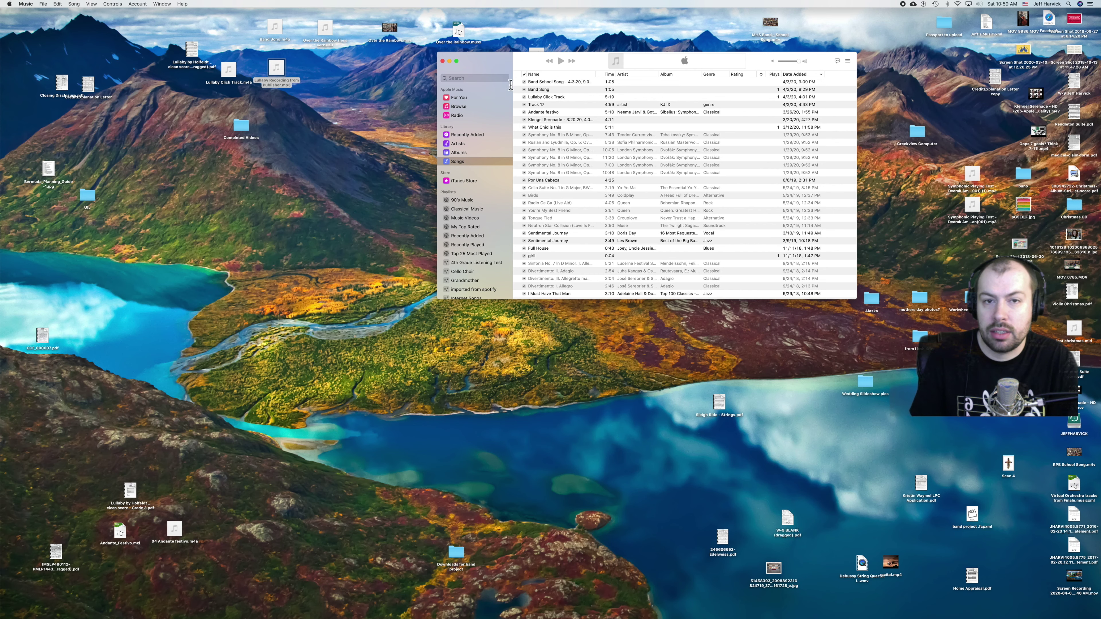
drag(487, 62, 539, 122)
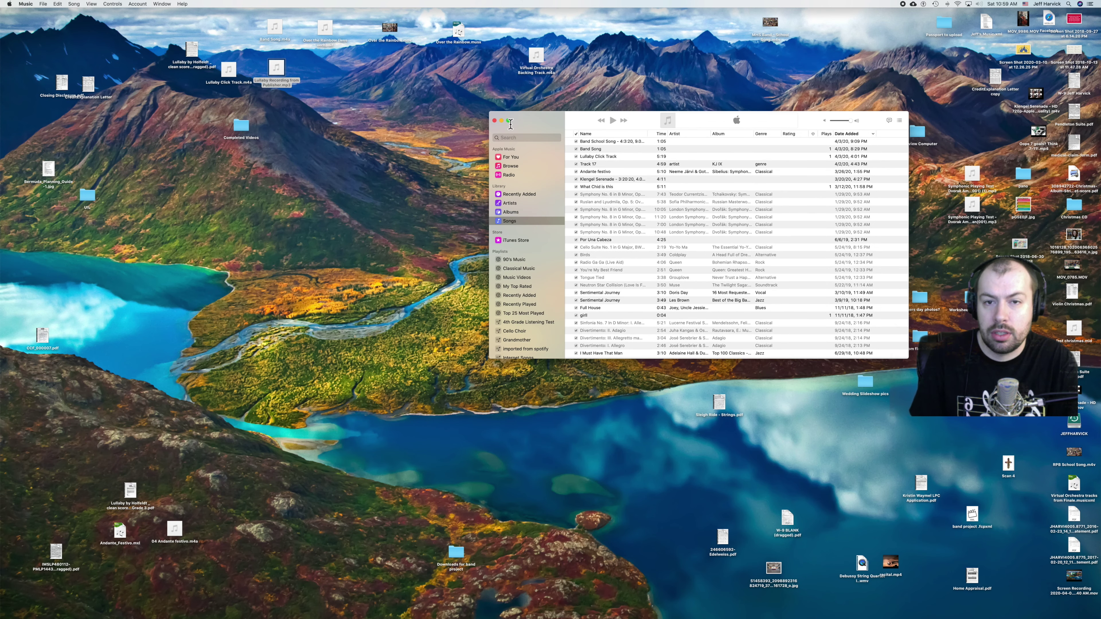
click(502, 121)
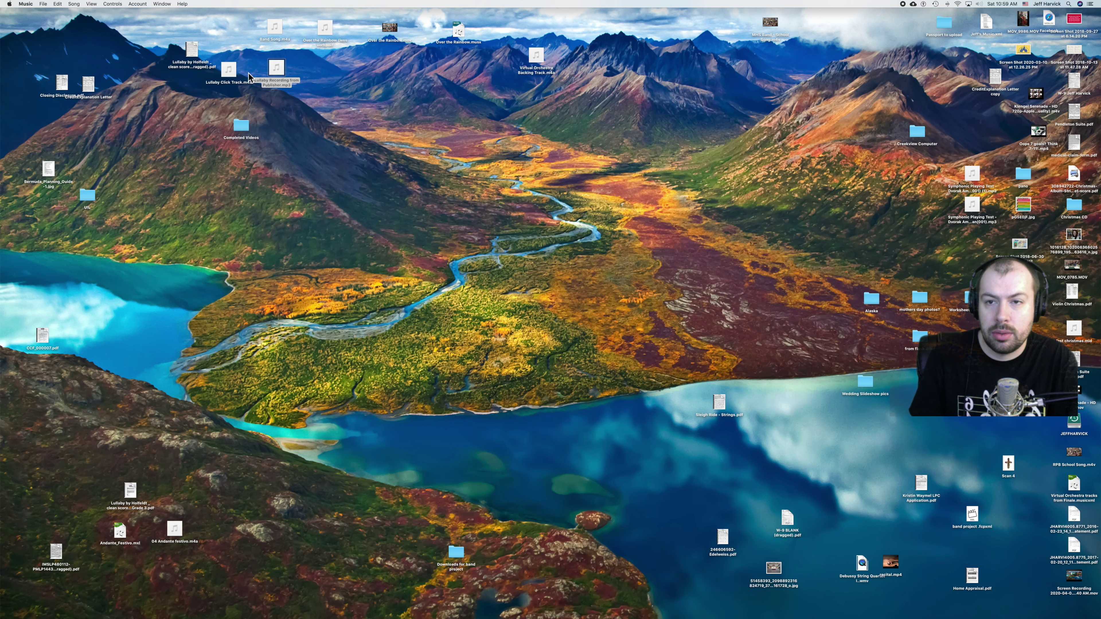
key(super+q)
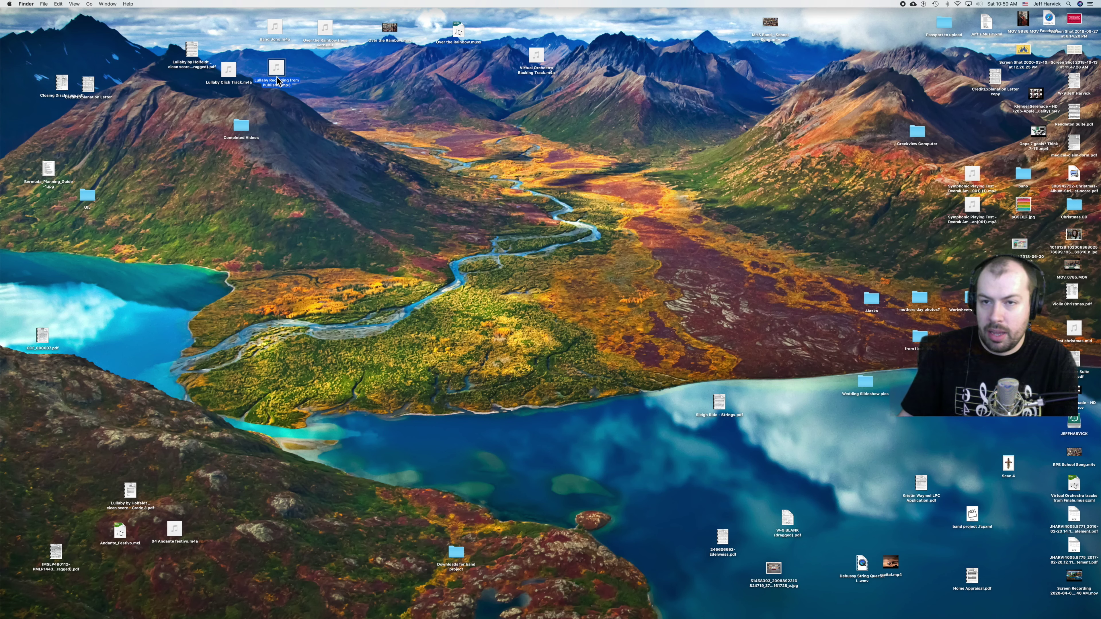
double_click(232, 74)
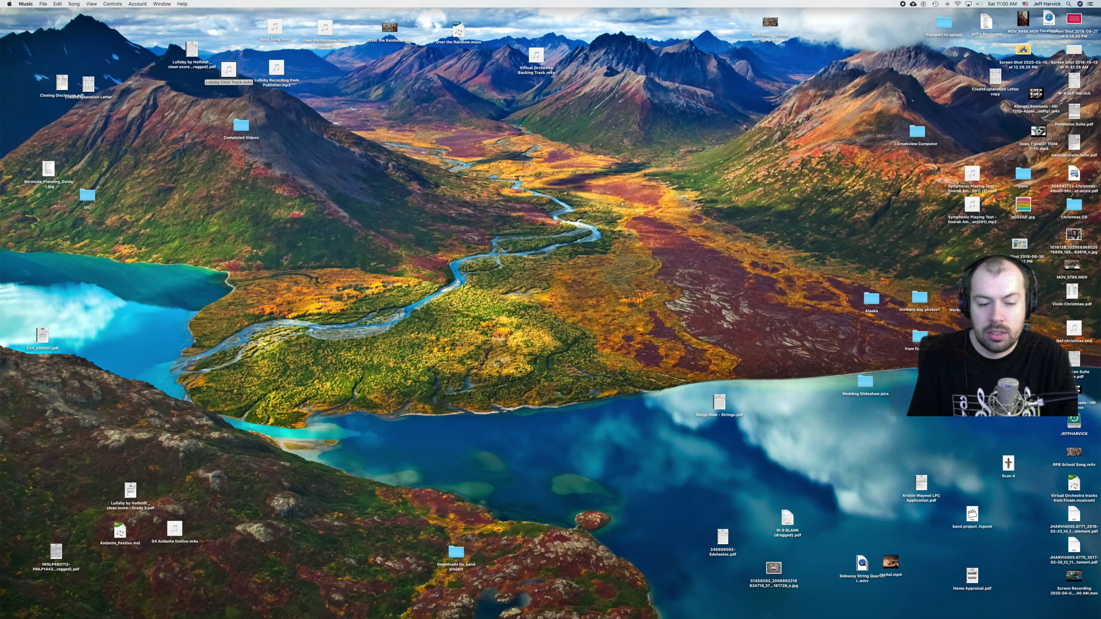
Step: Switch to Logic Pro X and start a new project with one audio track using Input 1
mouse_move(622, 601)
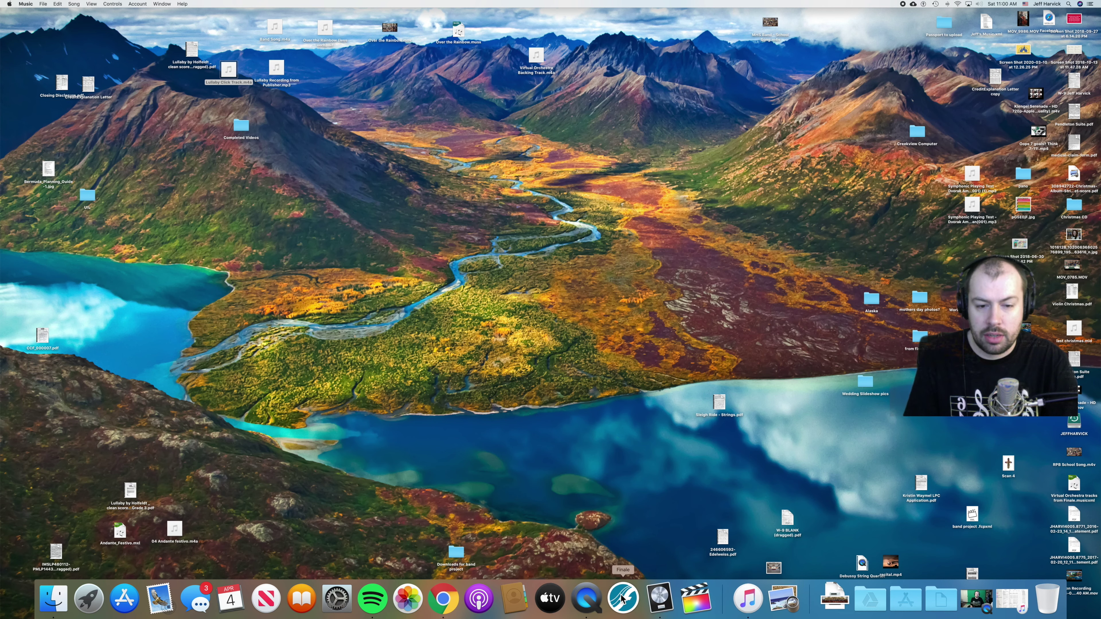
mouse_move(694, 615)
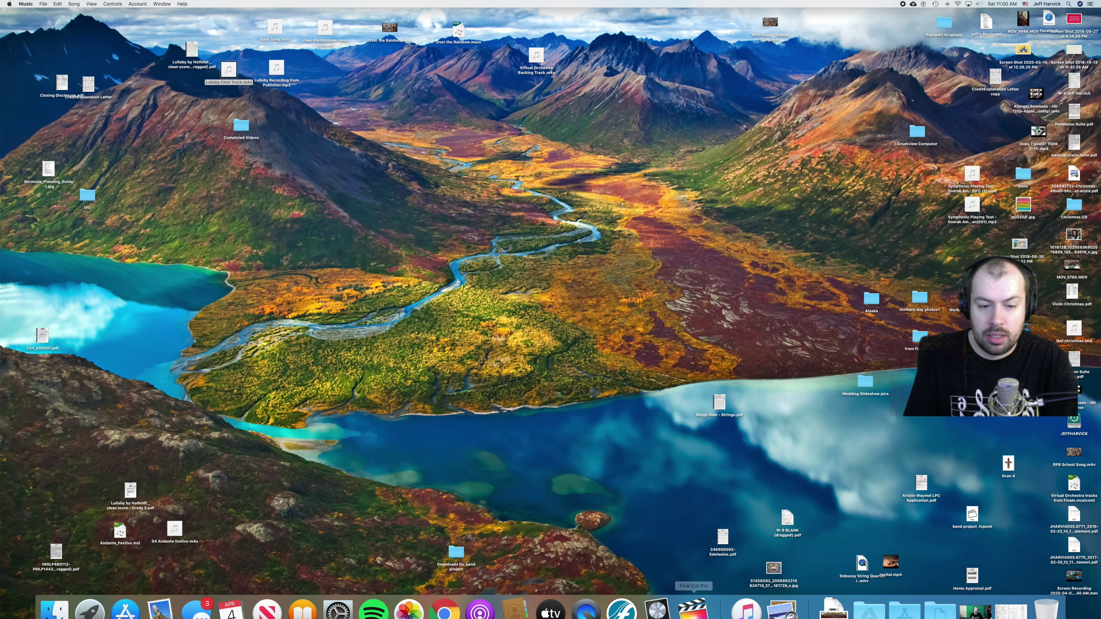
click(657, 610)
click(56, 4)
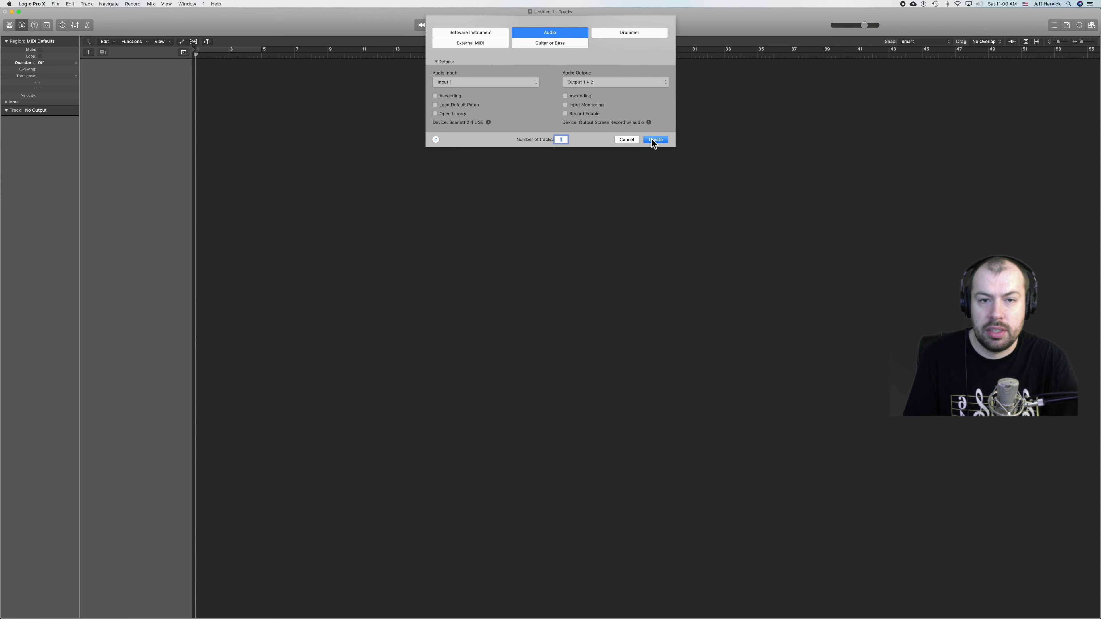
click(653, 140)
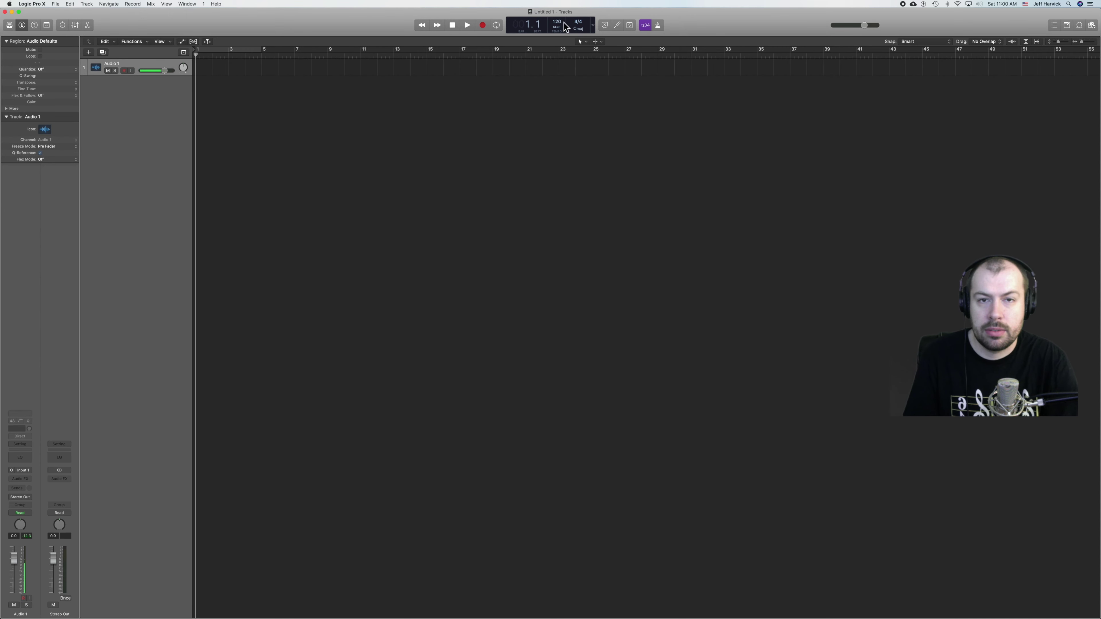
Step: Set the project tempo to 64 and the time signature to 3/4
double_click(559, 24)
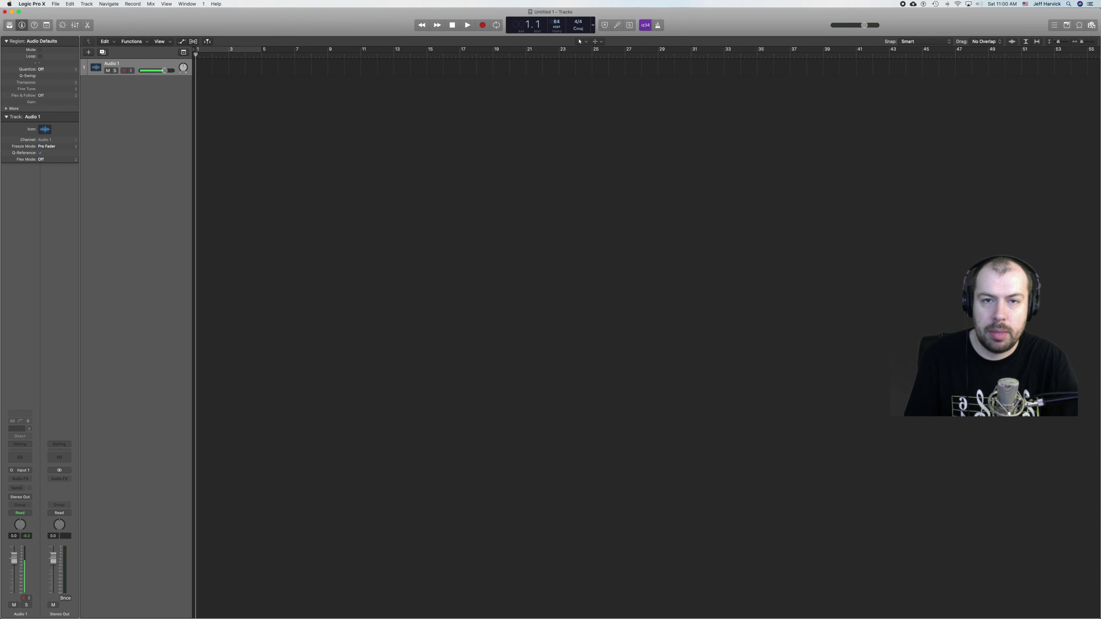
click(578, 28)
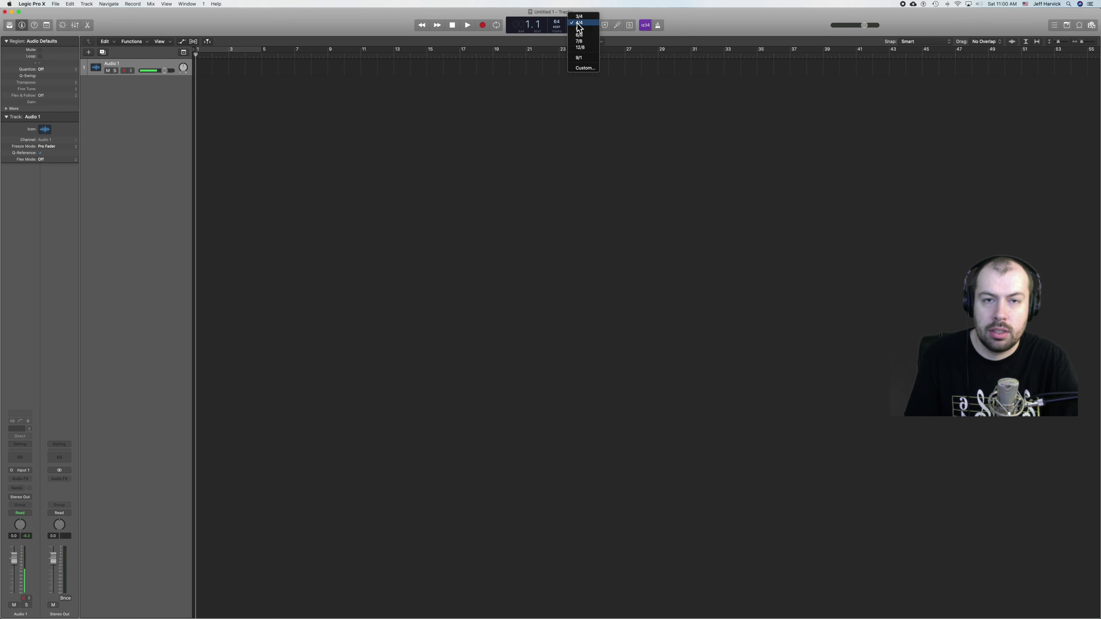
click(580, 16)
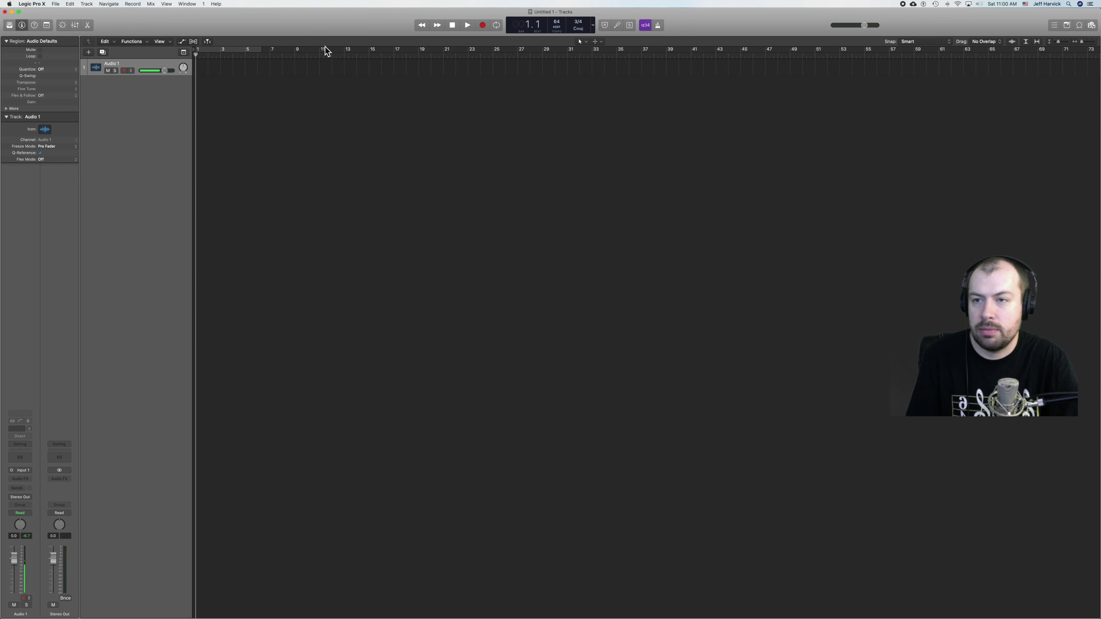
Step: Import Lullaby Recording from Publisher.mp3 from the desktop onto a new track below Audio 1, and make the project window full screen
drag(160, 21, 349, 67)
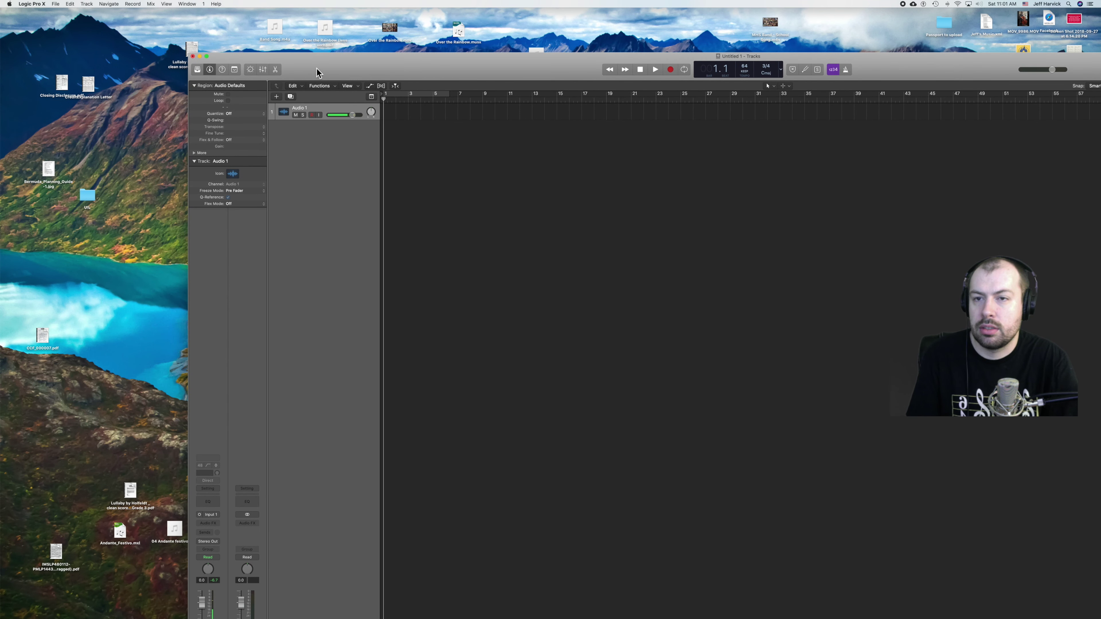
drag(323, 63, 298, 123)
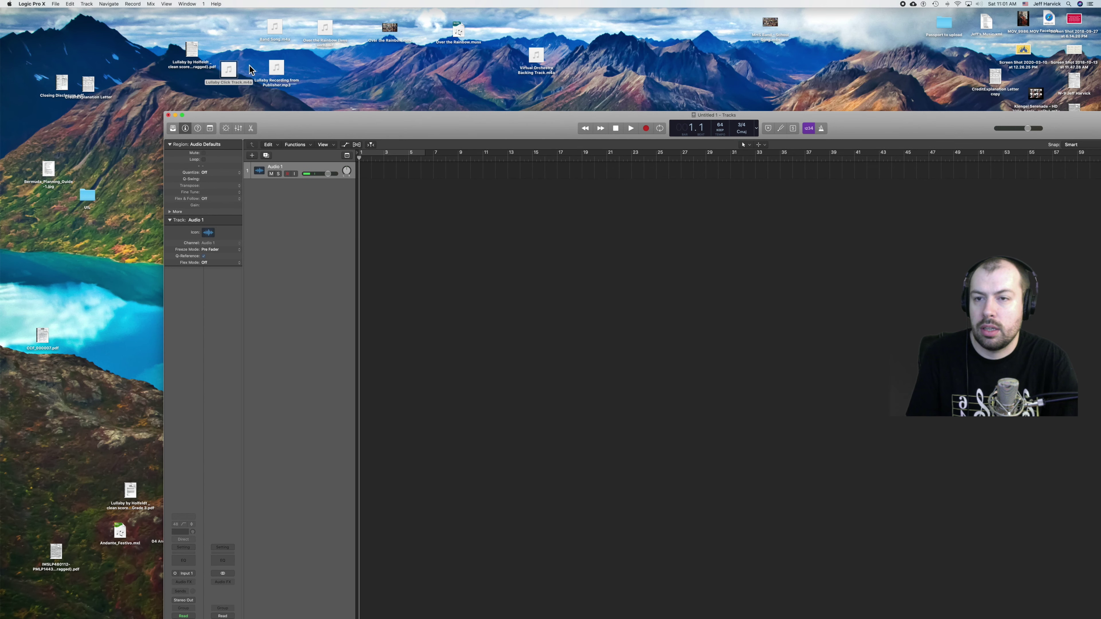
drag(281, 71, 427, 134)
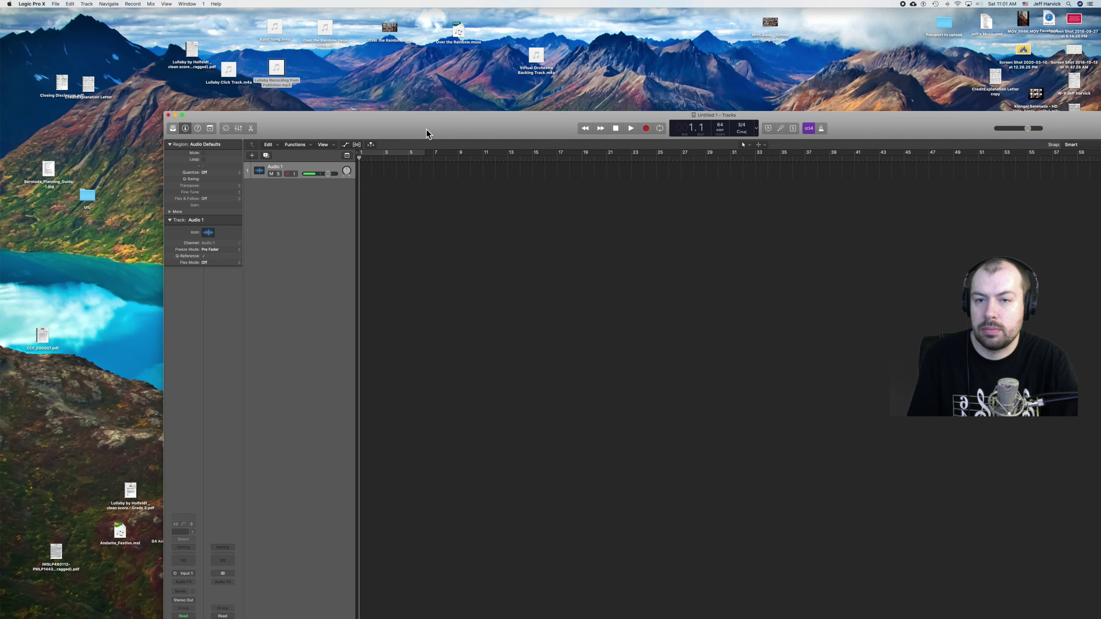
drag(280, 73, 378, 208)
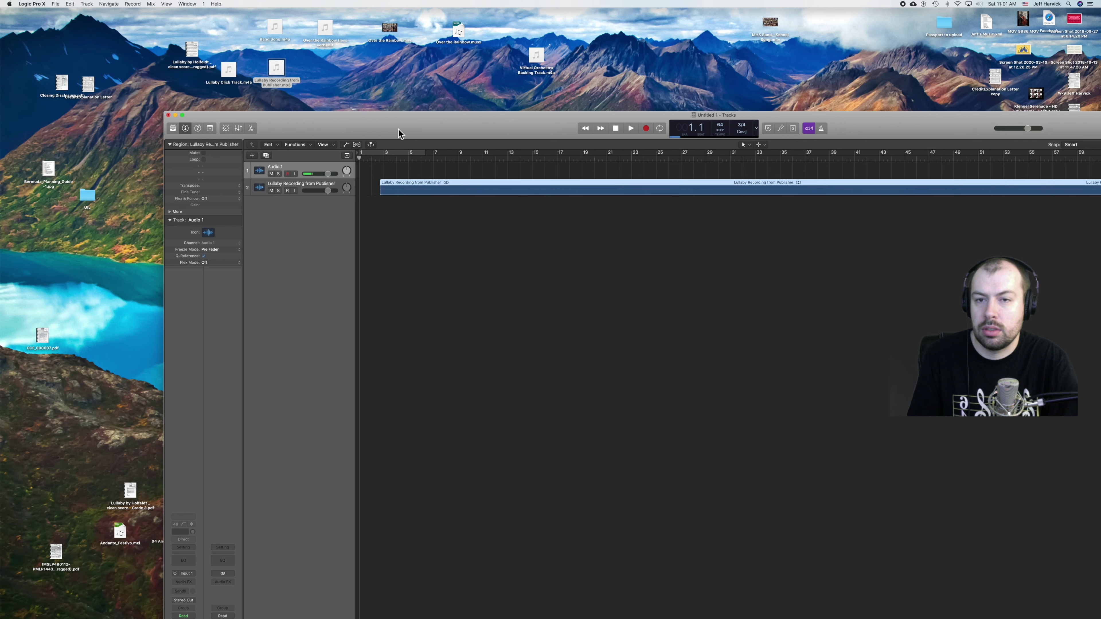
double_click(403, 130)
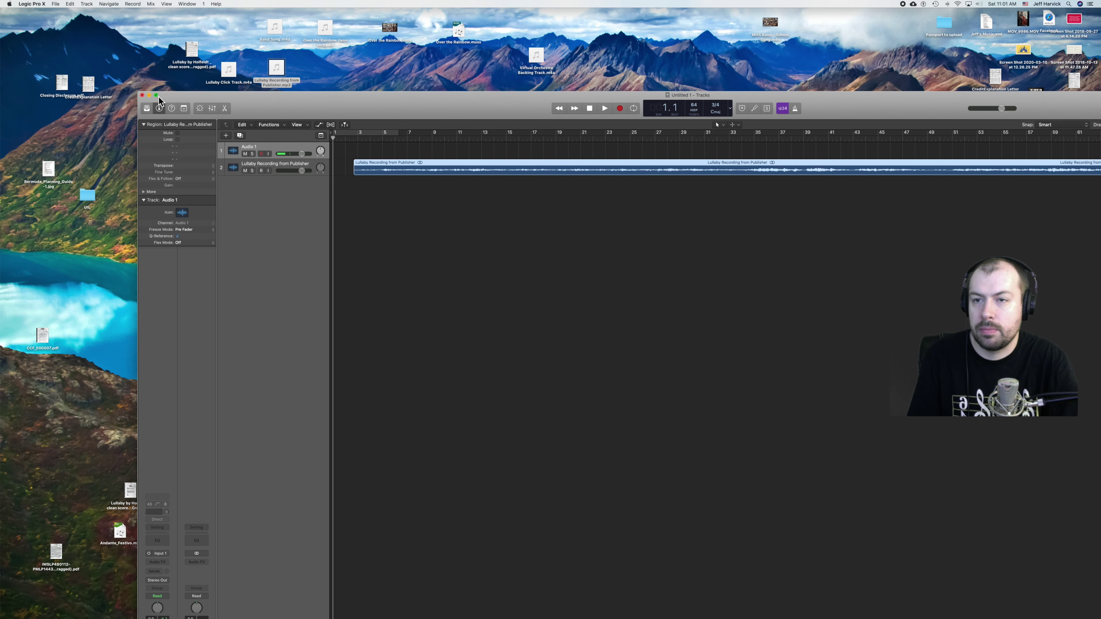
click(157, 96)
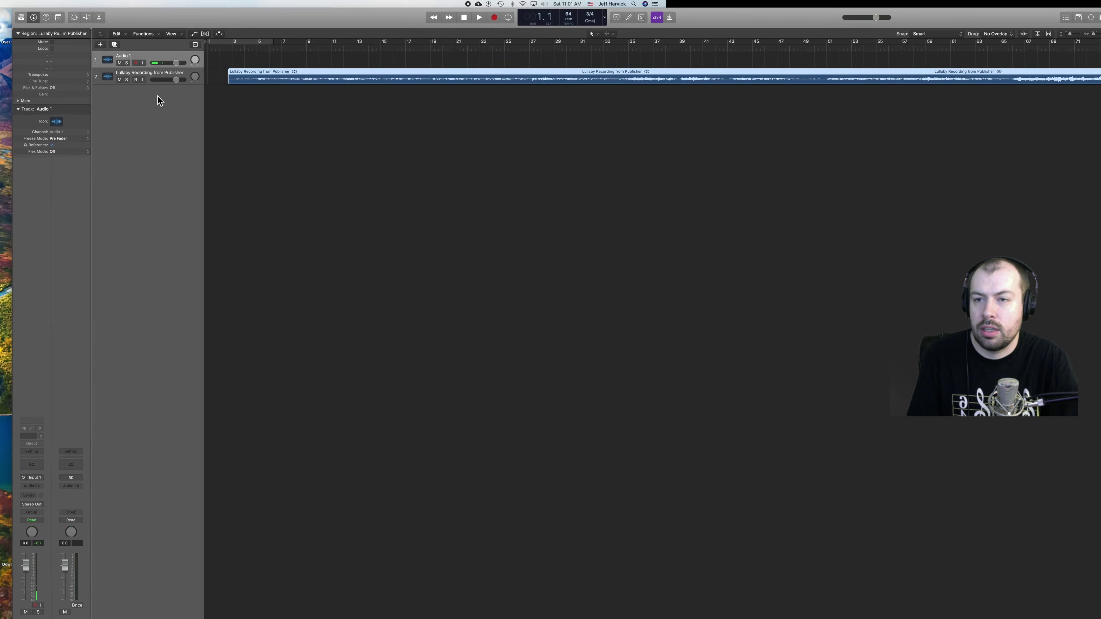
Step: Enlarge the tracks vertically to fit the window and delete the empty Audio 1 track
click(223, 42)
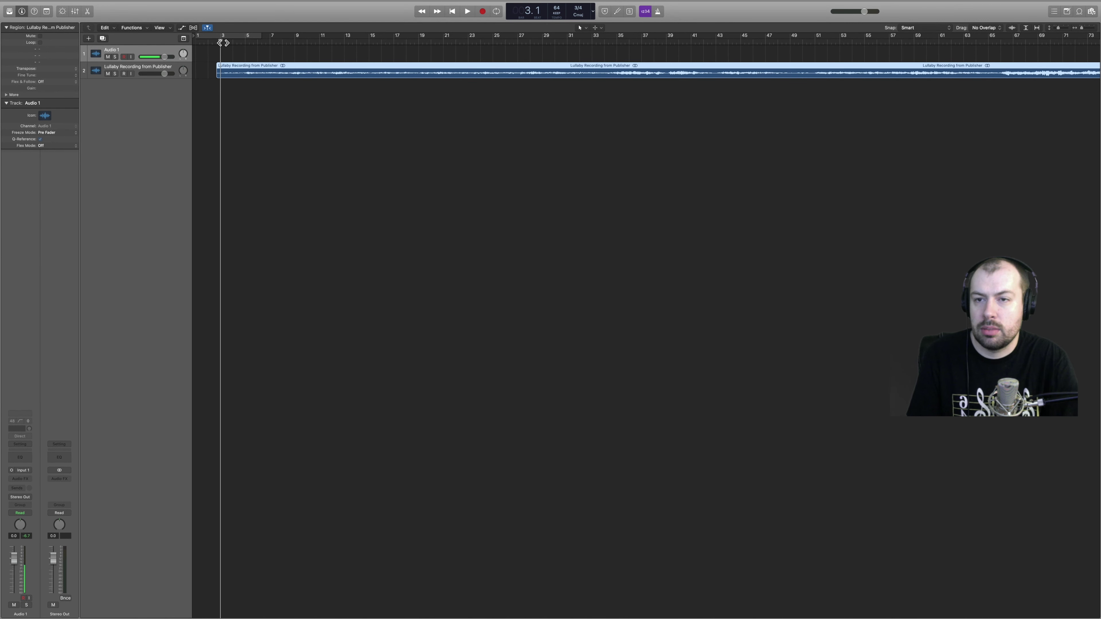
drag(222, 42, 226, 42)
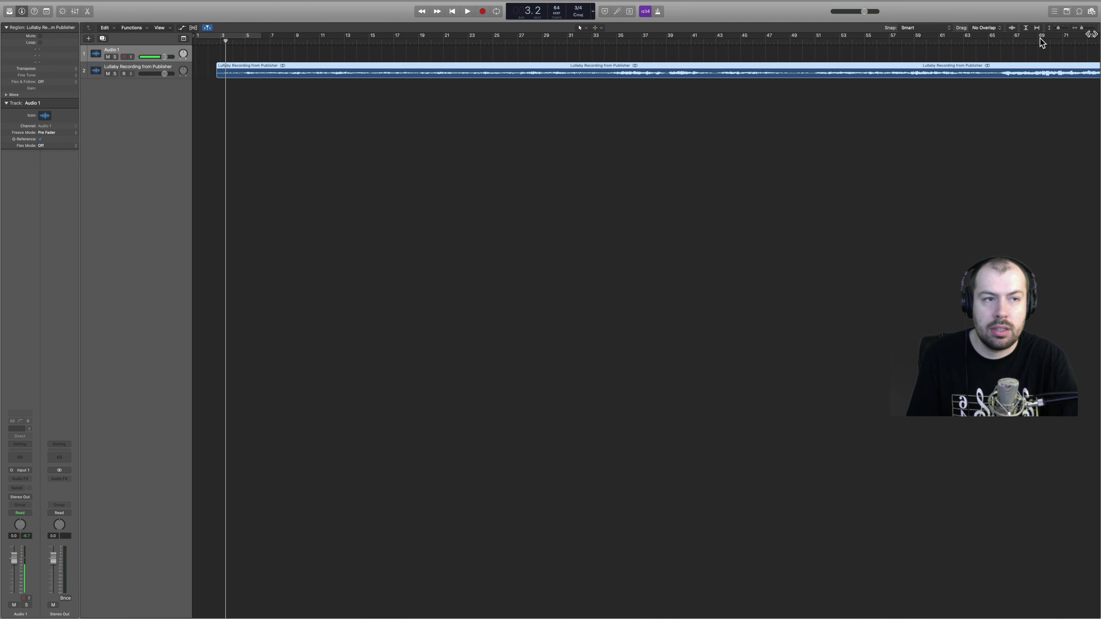
click(1027, 29)
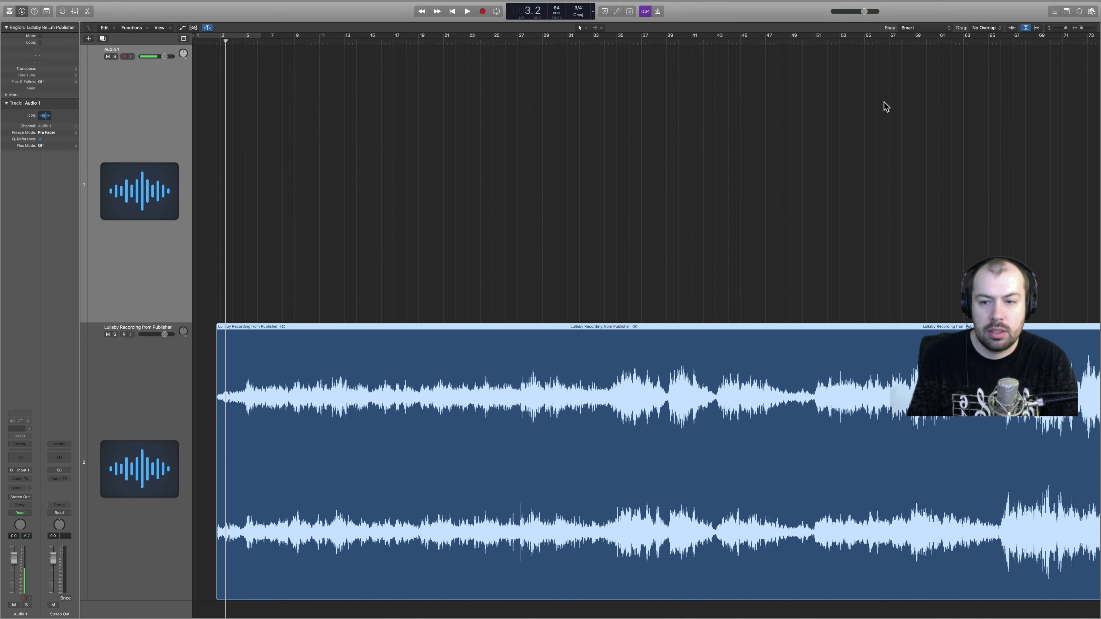
click(180, 106)
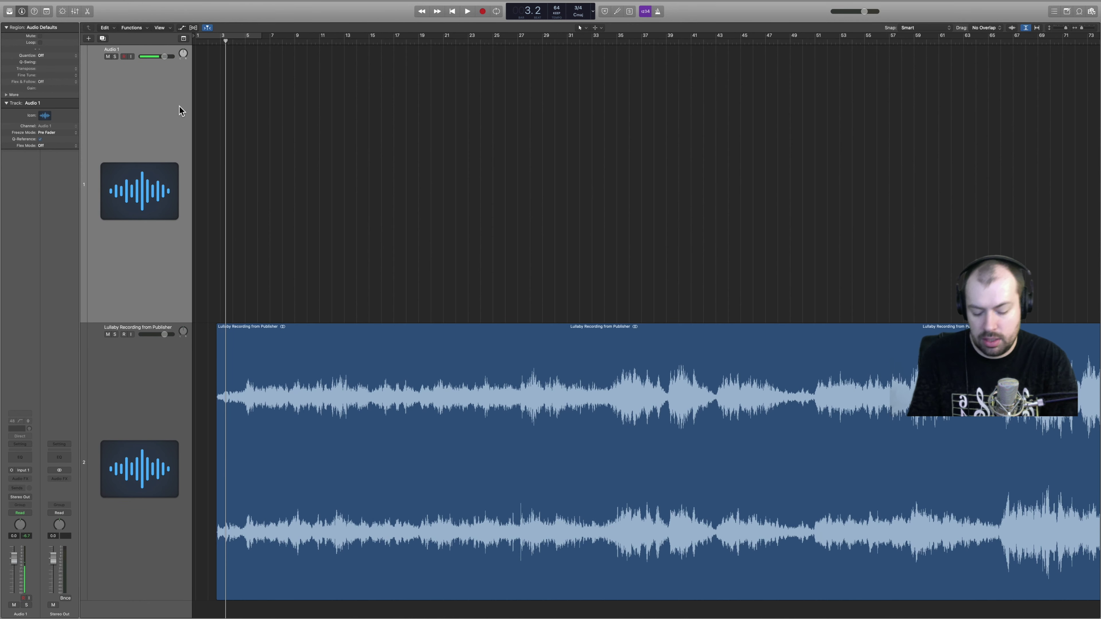
key(super+BackSpace)
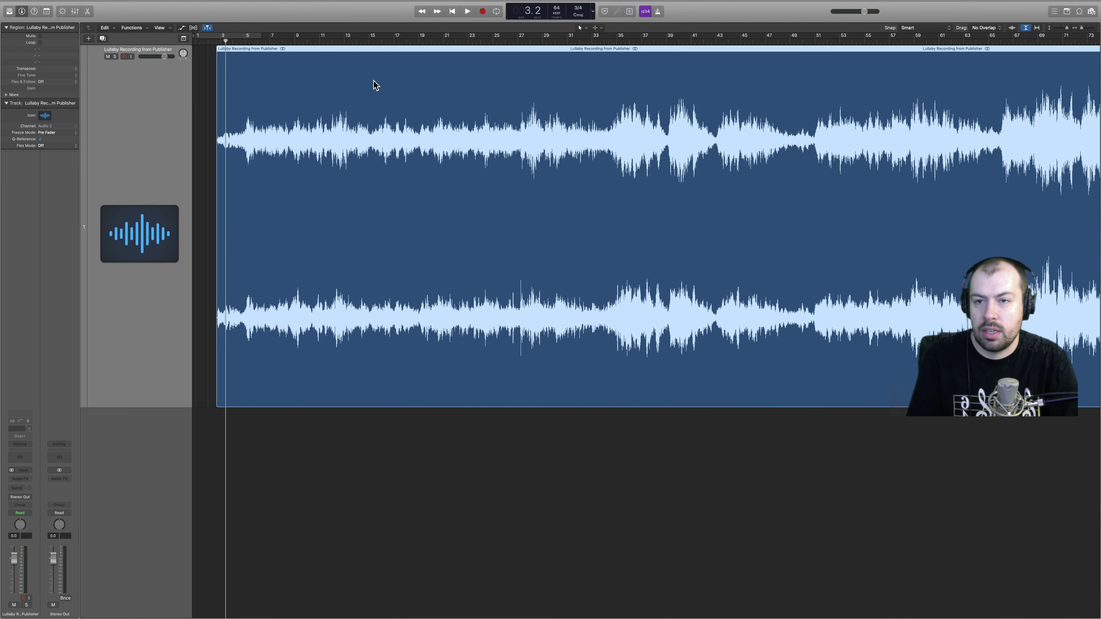
Step: Play the opening of the lullaby recording and locate the playhead just before the first sound in the waveform
click(218, 42)
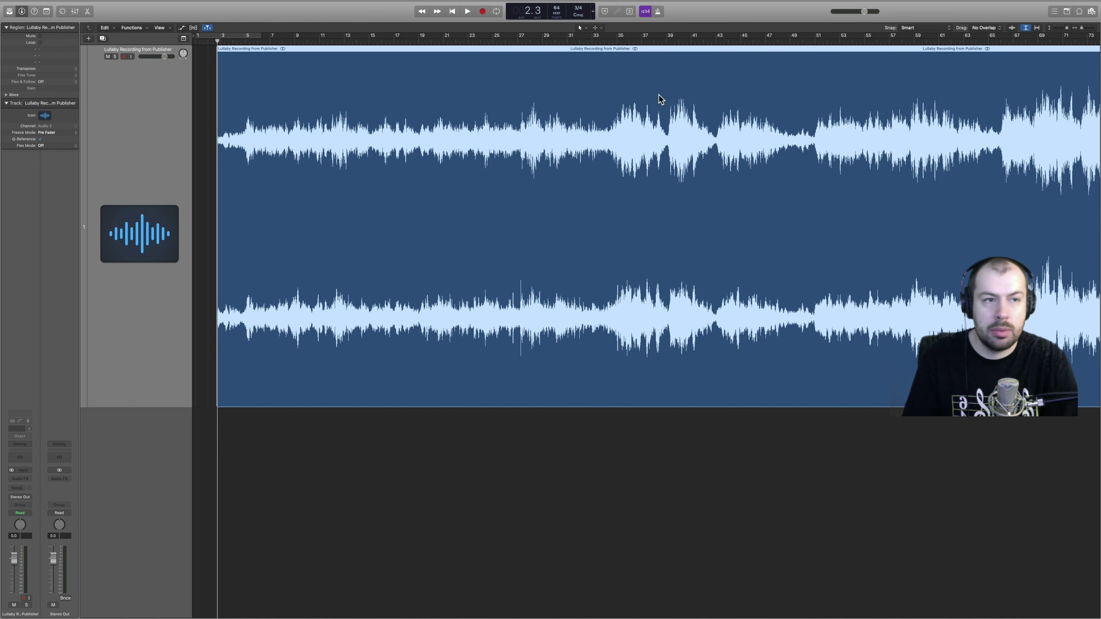
drag(1083, 29, 1093, 30)
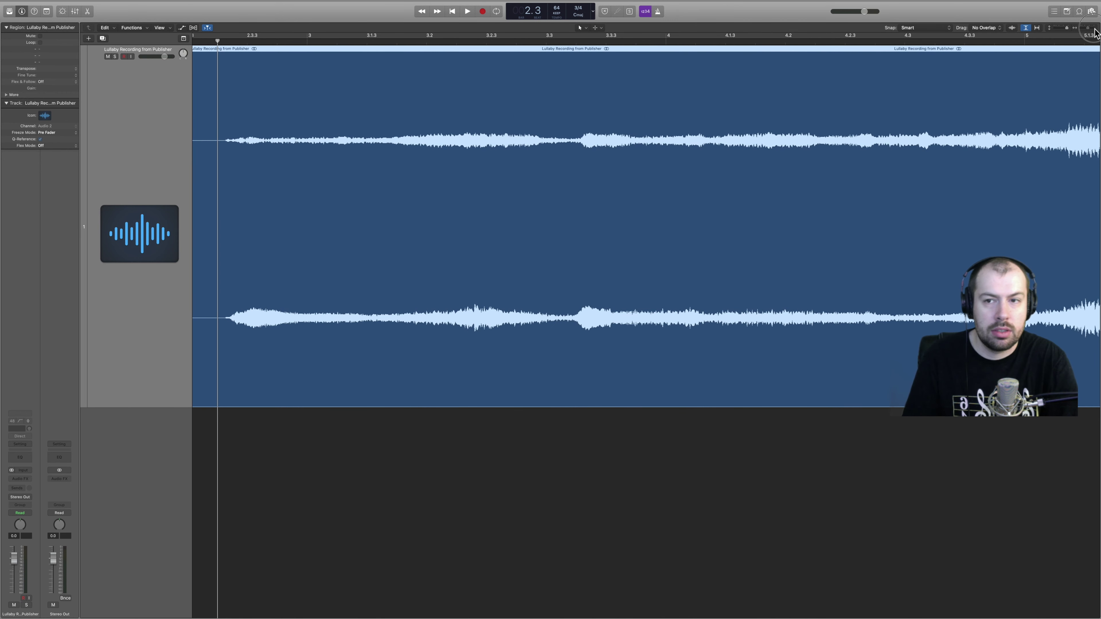
click(223, 41)
key(space)
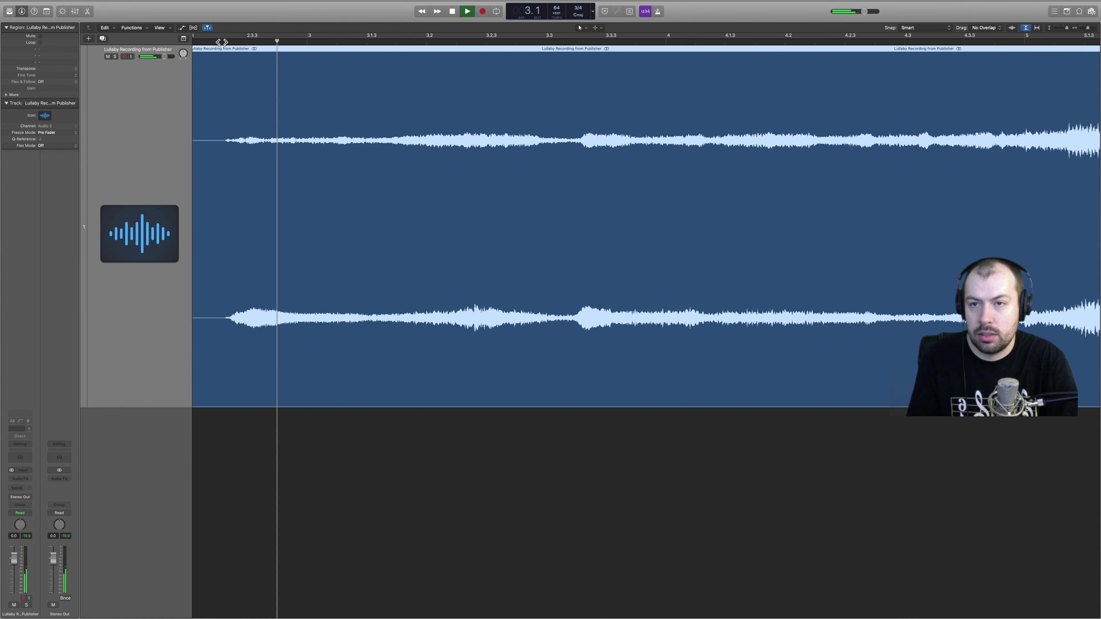
key(space)
click(222, 41)
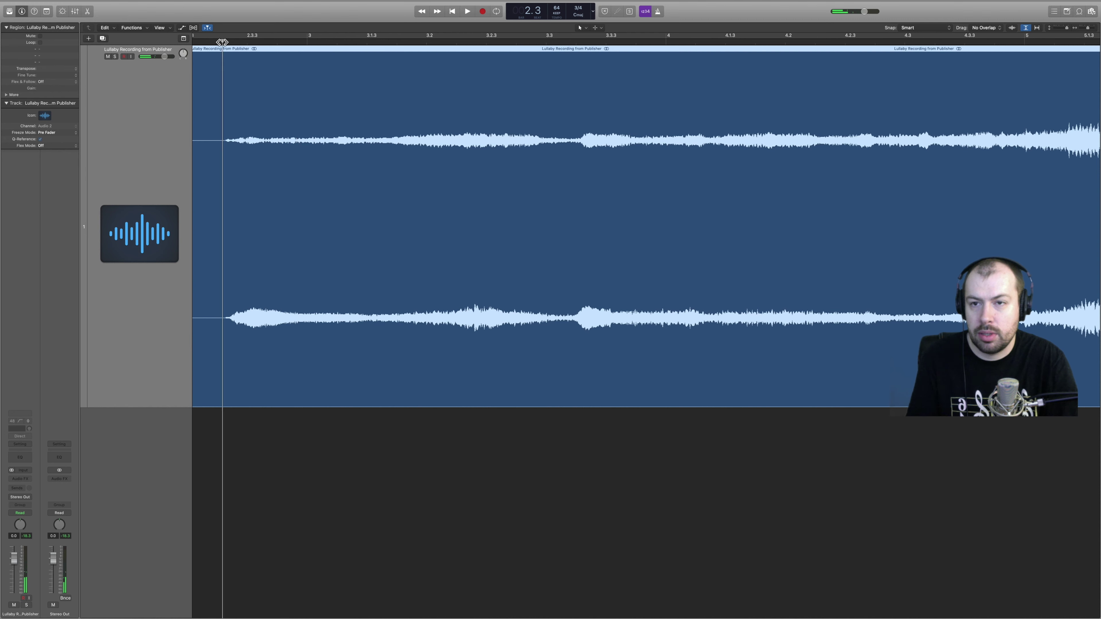
click(227, 42)
click(248, 41)
click(223, 41)
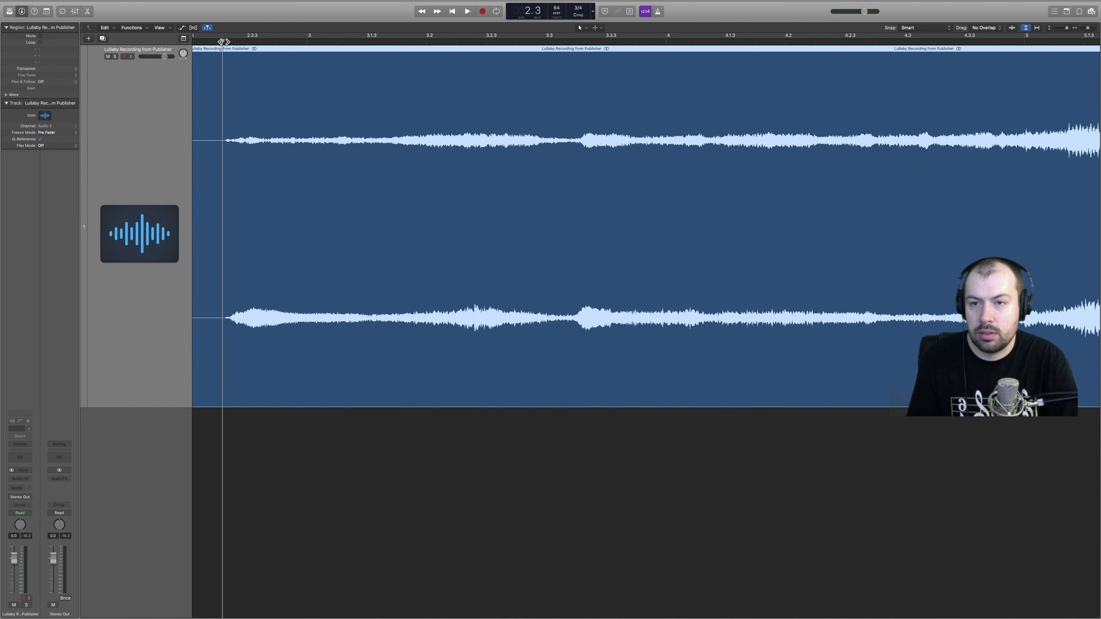
click(234, 41)
click(222, 41)
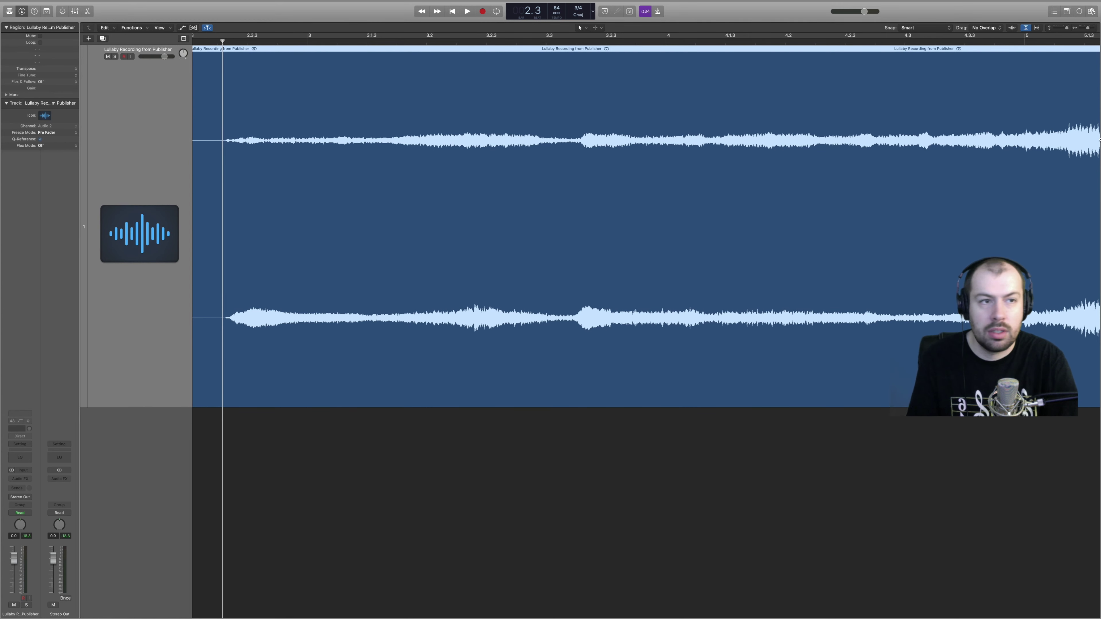
Step: Split the lullaby recording exactly where its first sound begins and delete the silent piece before the cut
drag(1088, 27, 1090, 28)
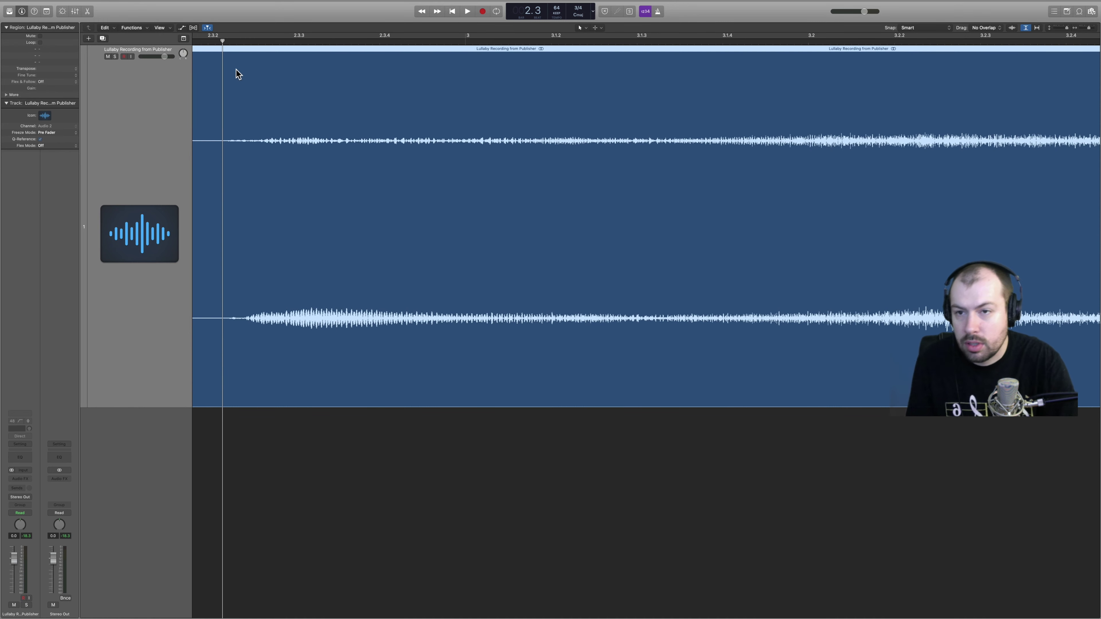
scroll(243, 70, left, 2)
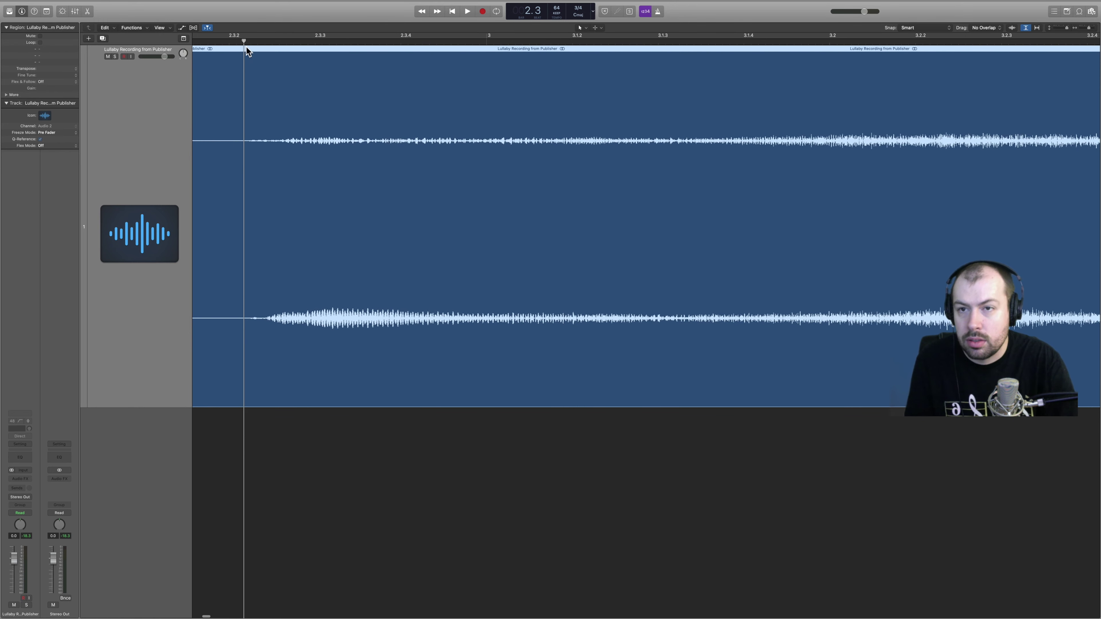
click(249, 43)
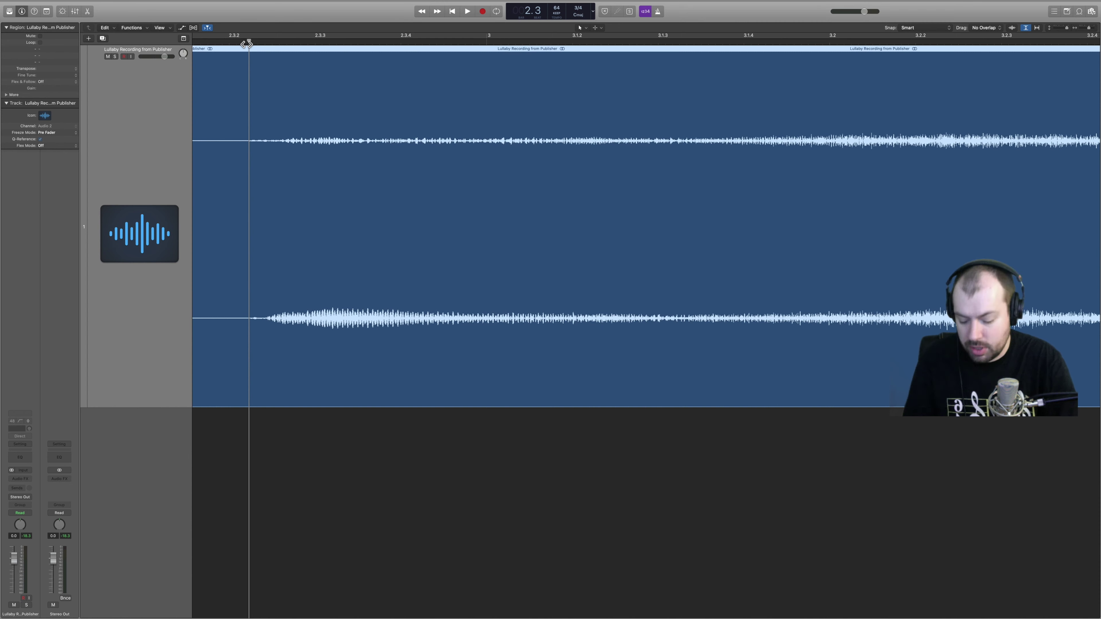
key(super+t)
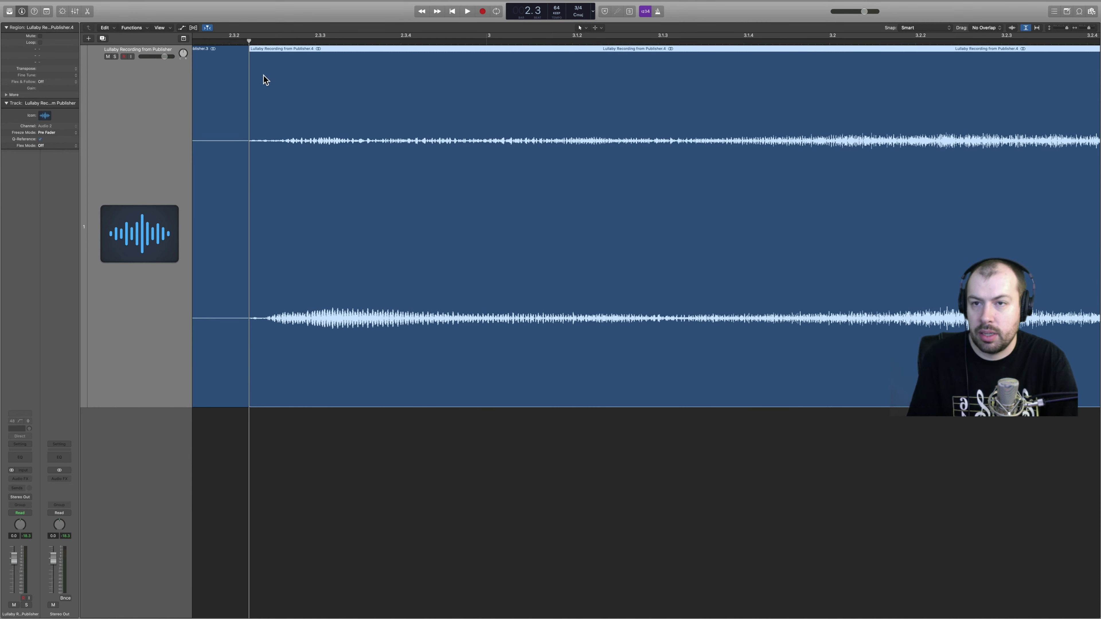
click(225, 72)
key(Delete)
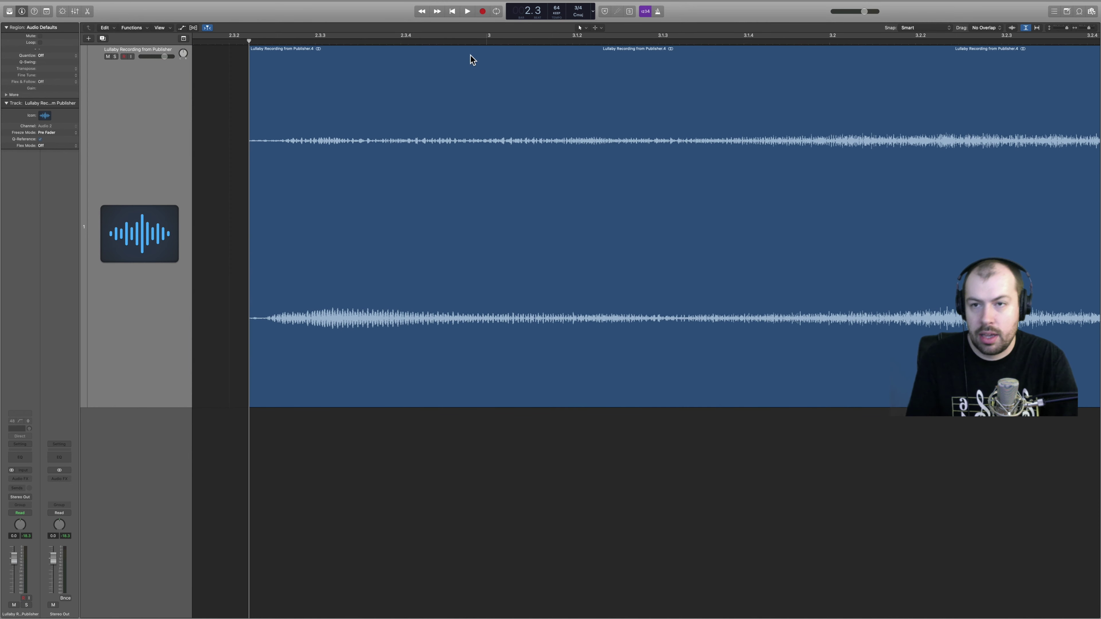
Step: Move the trimmed lullaby recording to the very start of the project at bar 1
drag(1088, 27, 1086, 27)
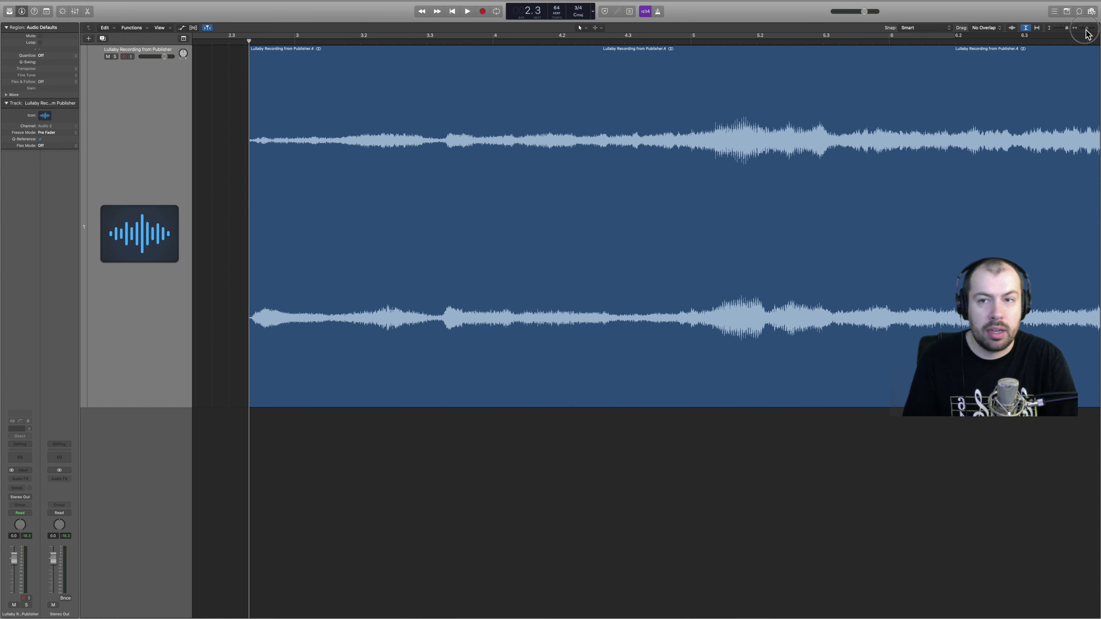
scroll(453, 71, left, 10)
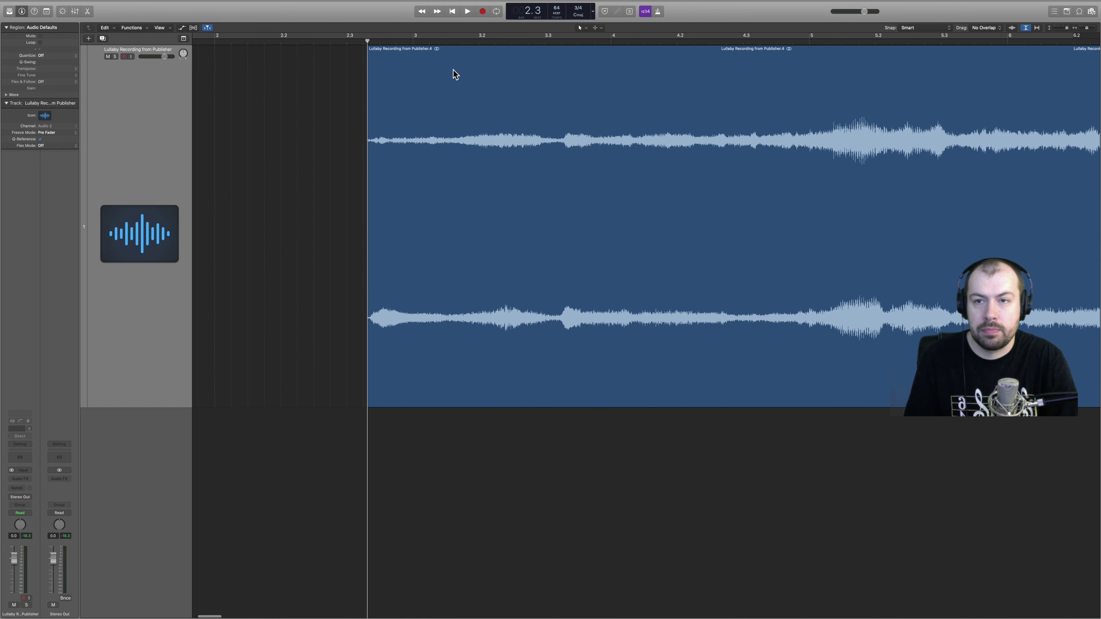
drag(651, 62, 301, 56)
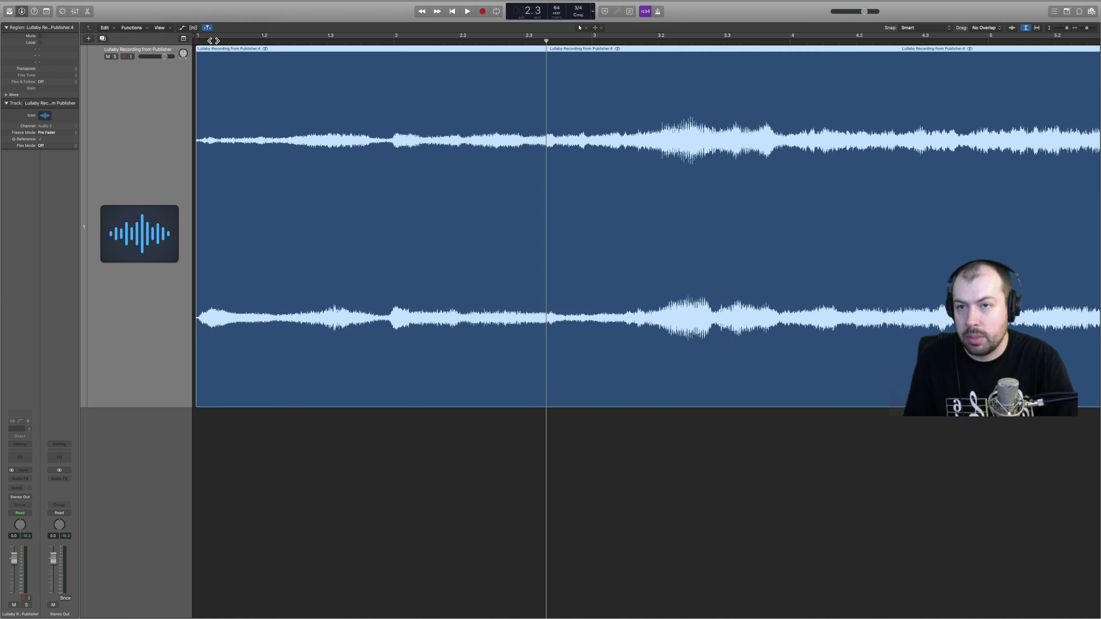
Step: Play the opening of the lullaby from bar 1 against the metronome and stop playback
key(Return)
key(space)
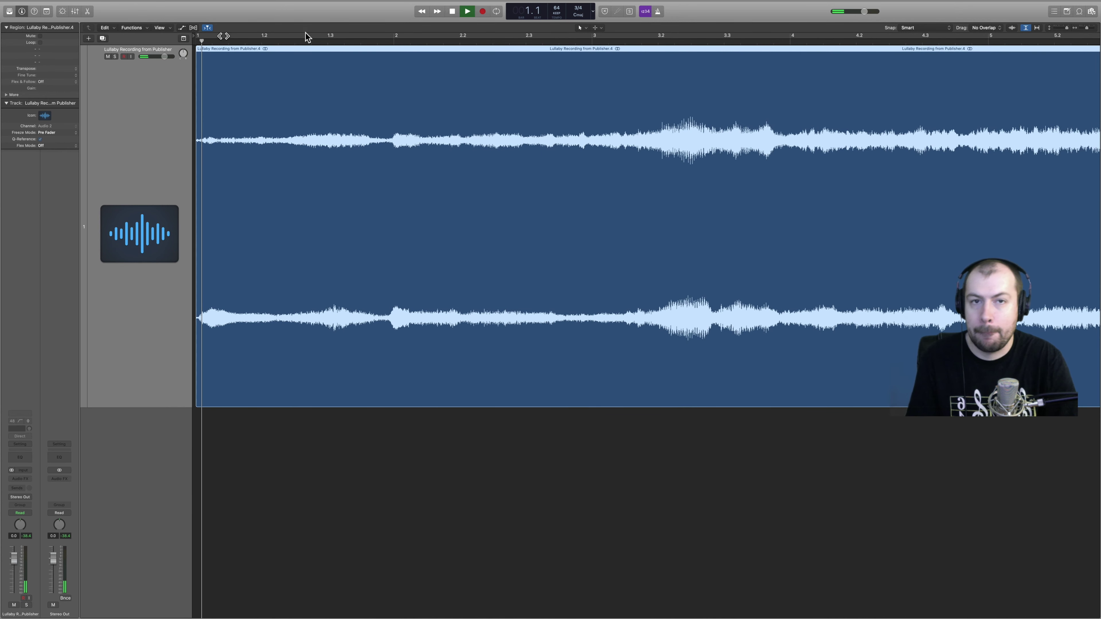
click(658, 12)
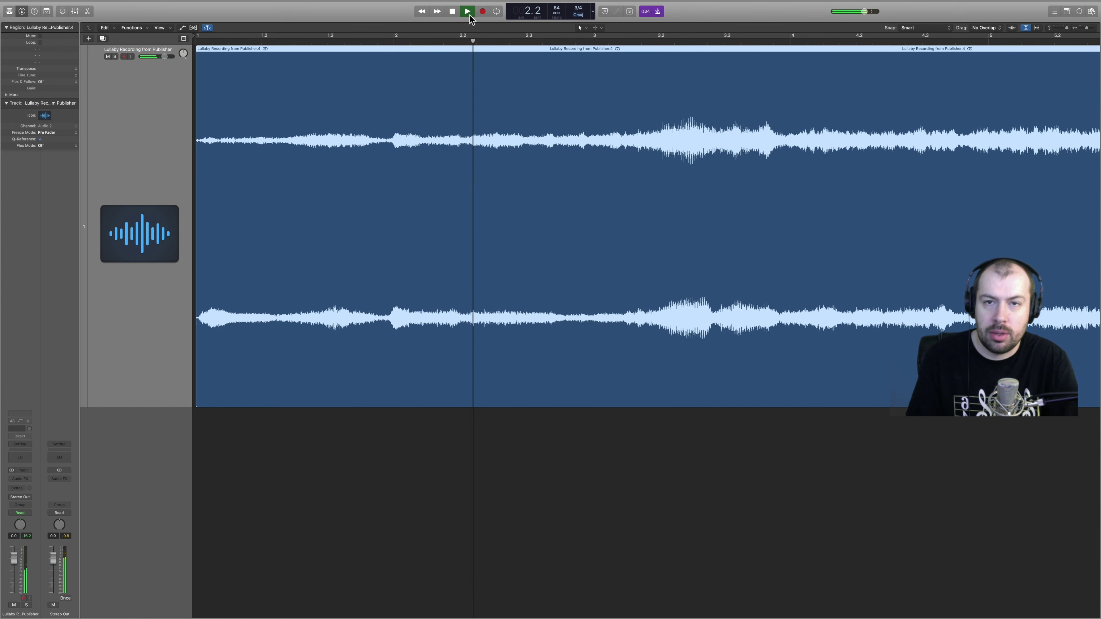
click(453, 13)
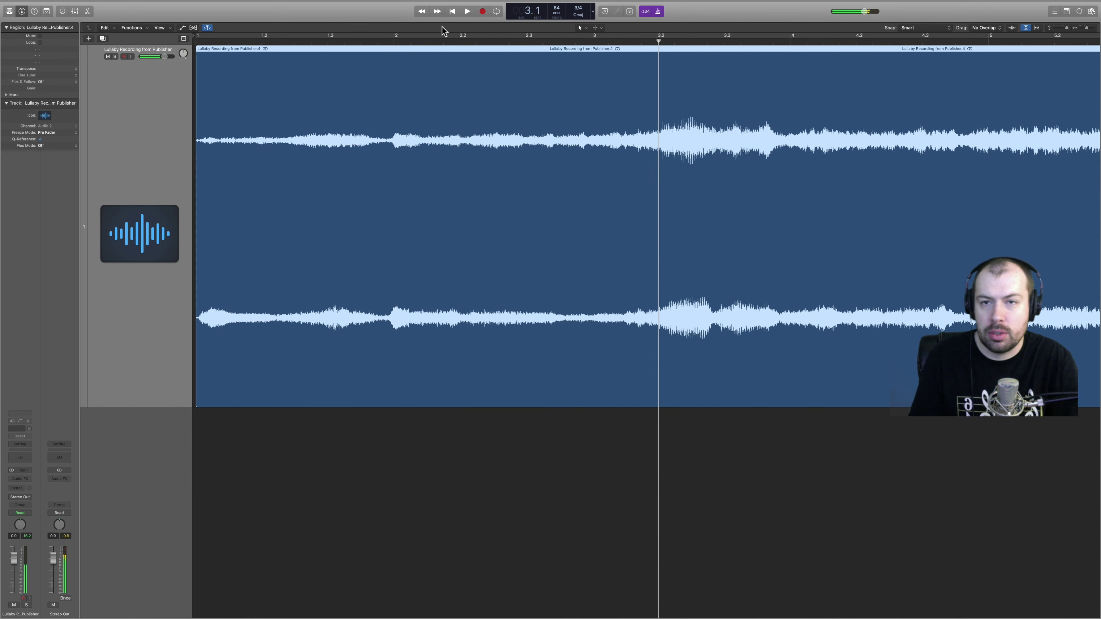
Step: Create a new software instrument track below the lullaby recording and load the Latin percussion patch onto it
right_click(138, 431)
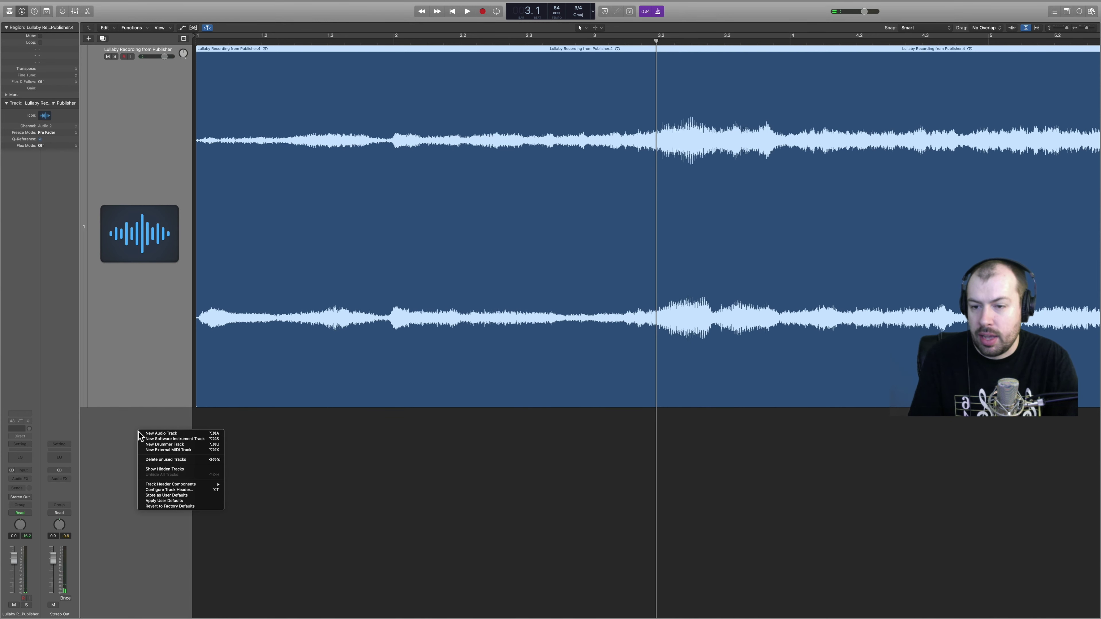
click(151, 439)
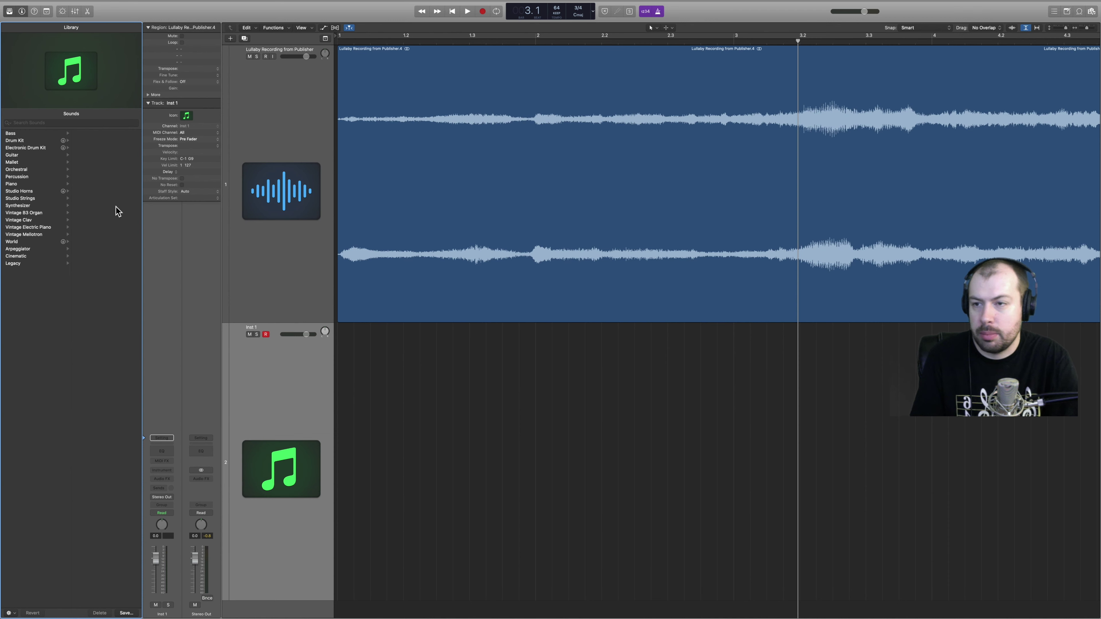
click(25, 177)
click(98, 141)
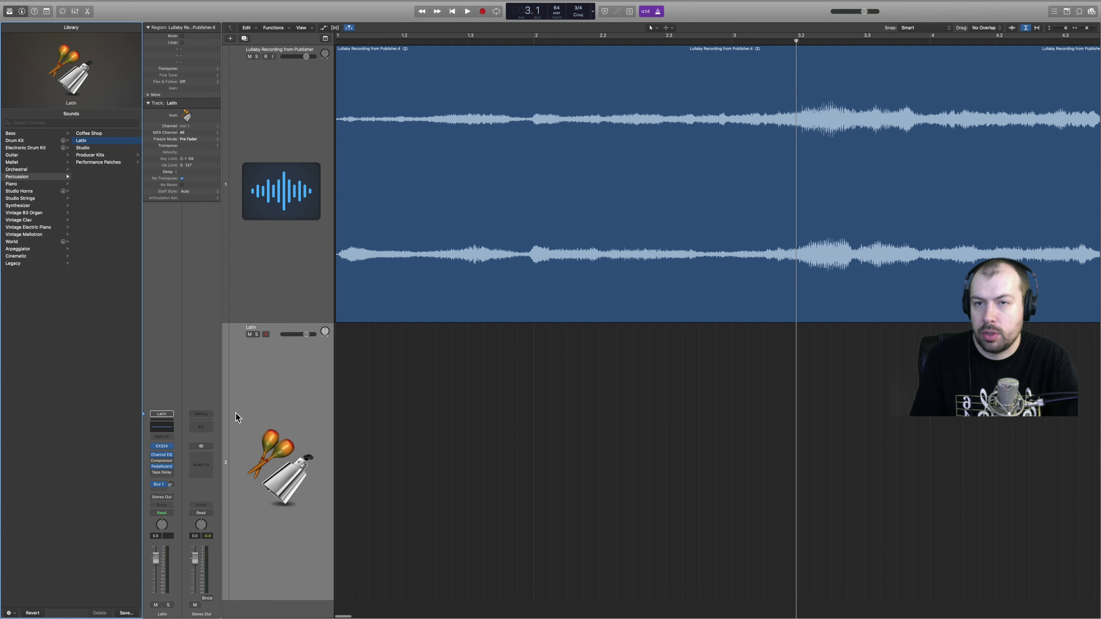
Step: Return the playhead to the project start and open the Piano Roll and Musical Typing keyboard for the Latin track
click(338, 45)
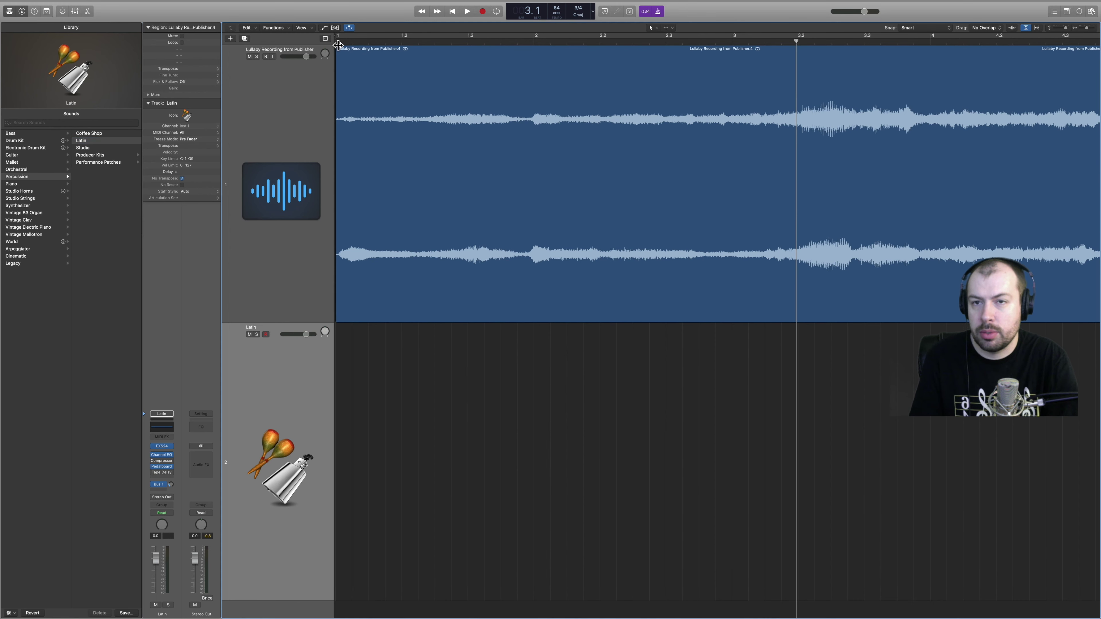
key(Return)
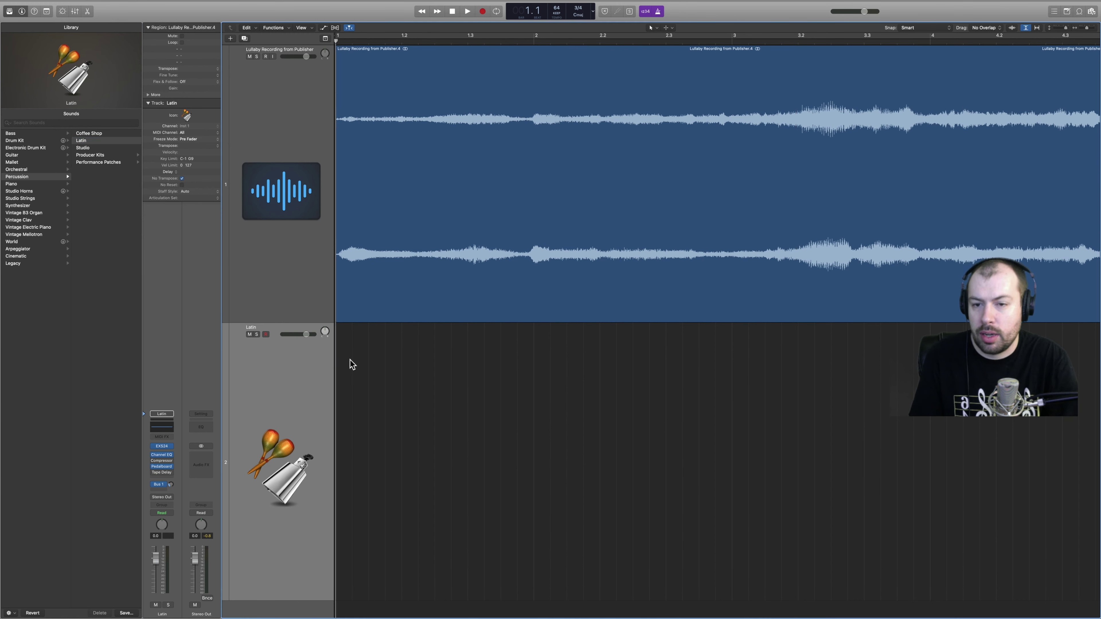
right_click(291, 361)
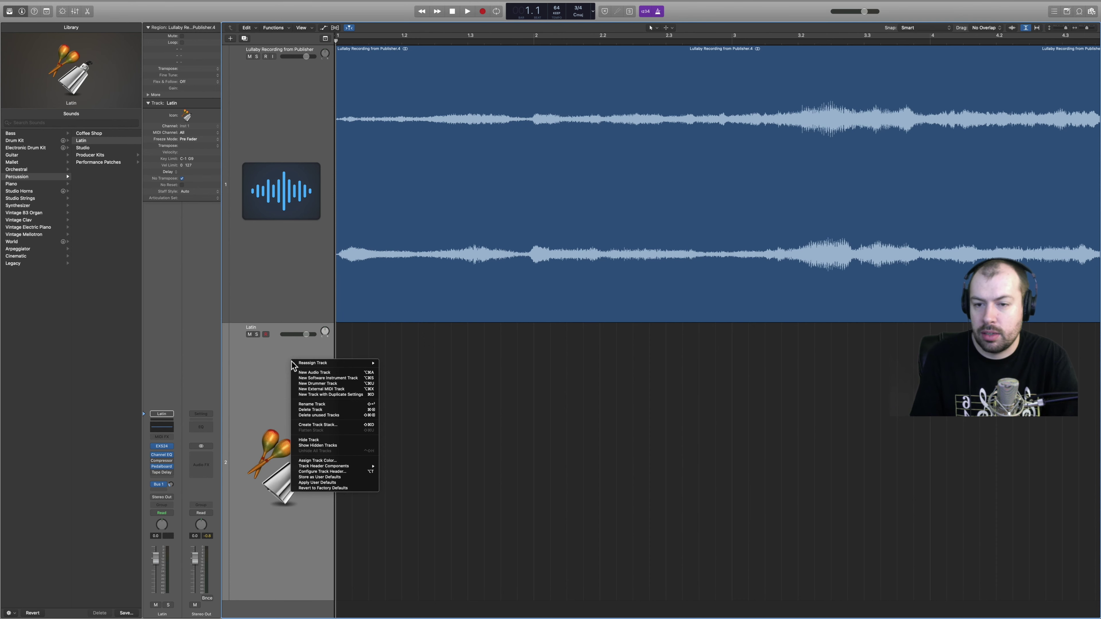
click(263, 397)
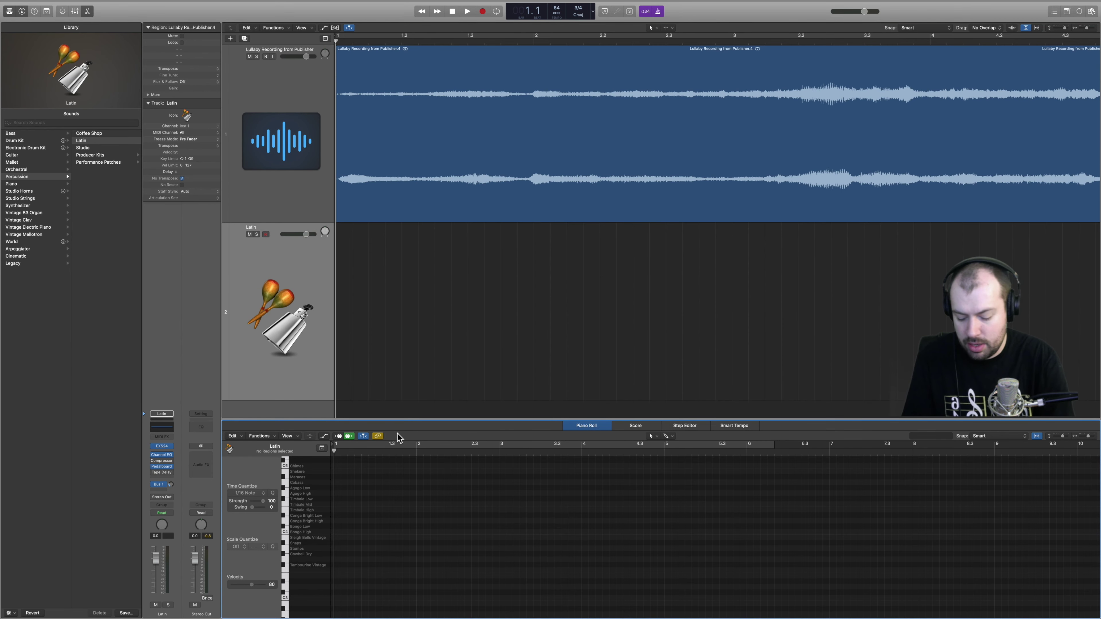
key(super+k)
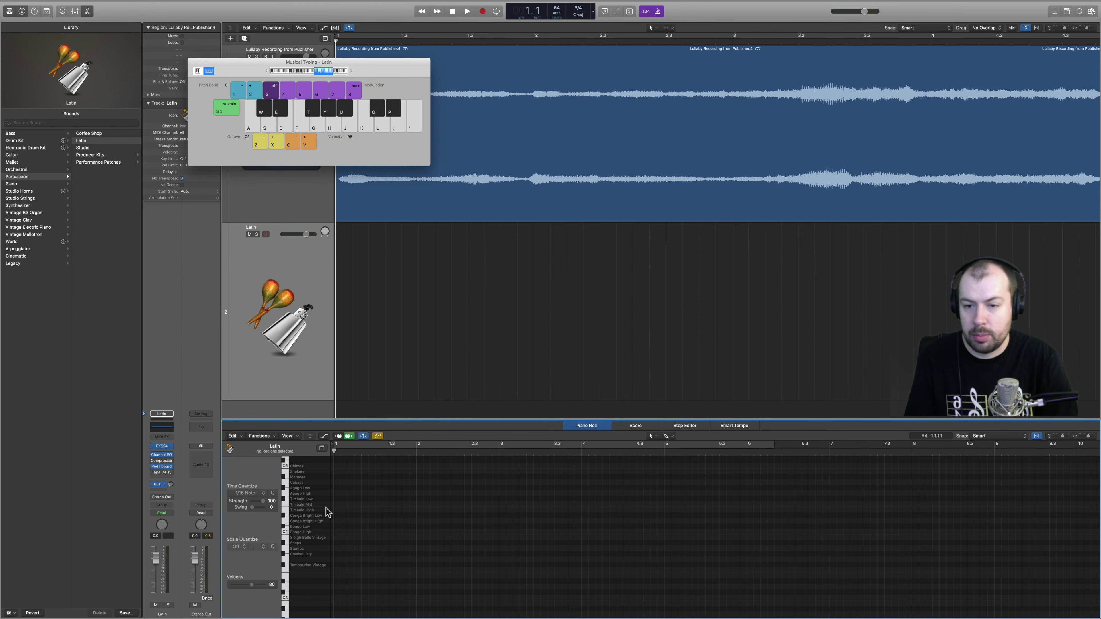
Step: Find the Claves sound among the Latin kit's notes in the Piano Roll and audition it
scroll(315, 504, up, 3)
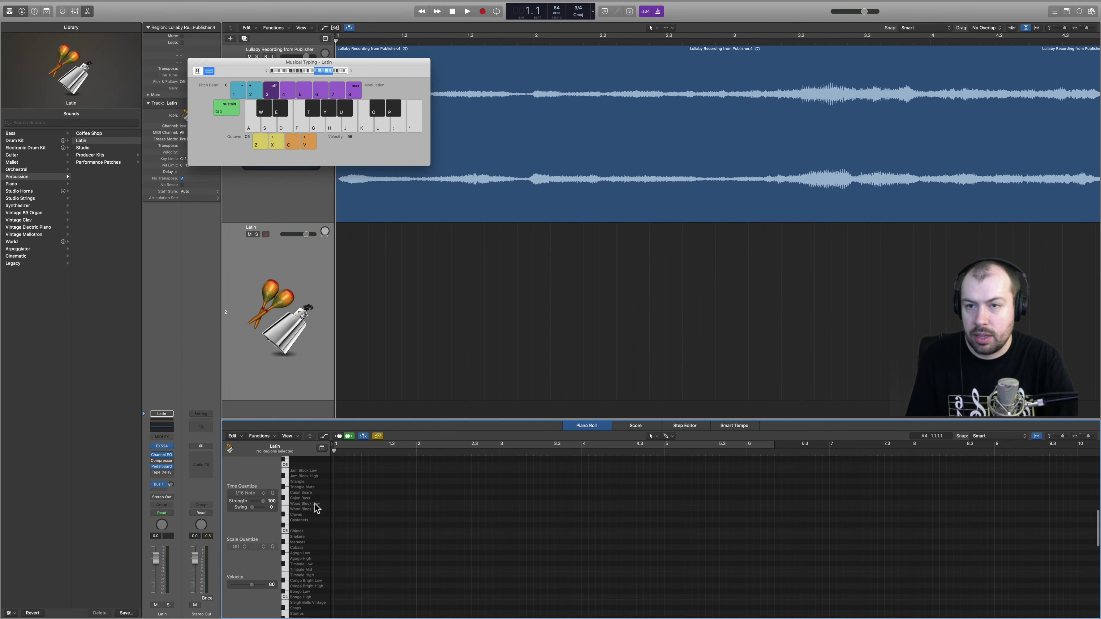
scroll(315, 504, up, 1)
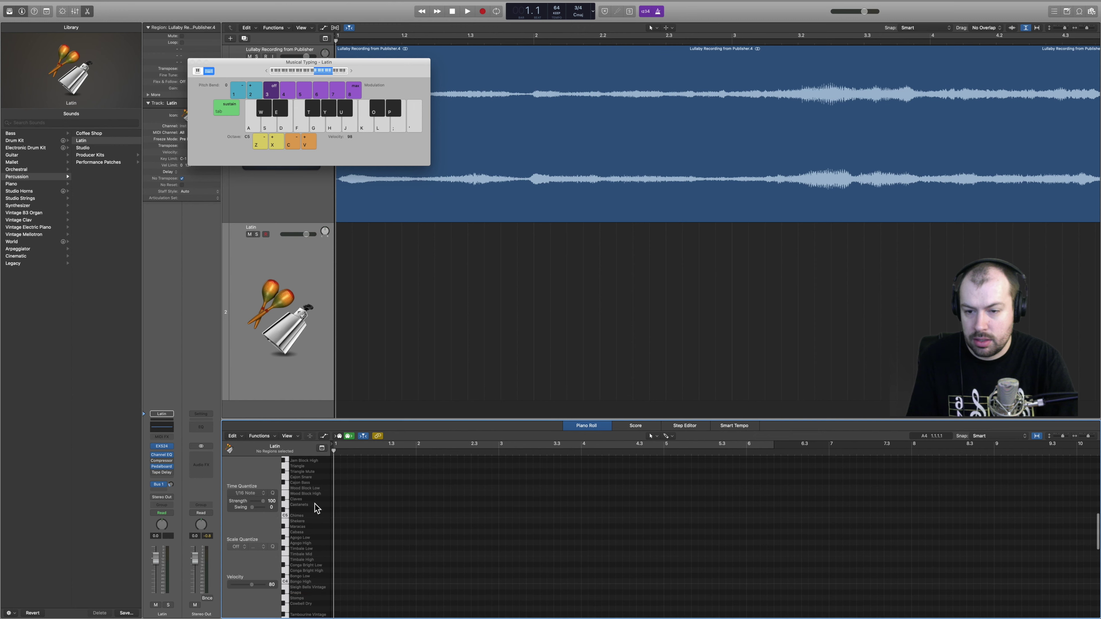
click(286, 500)
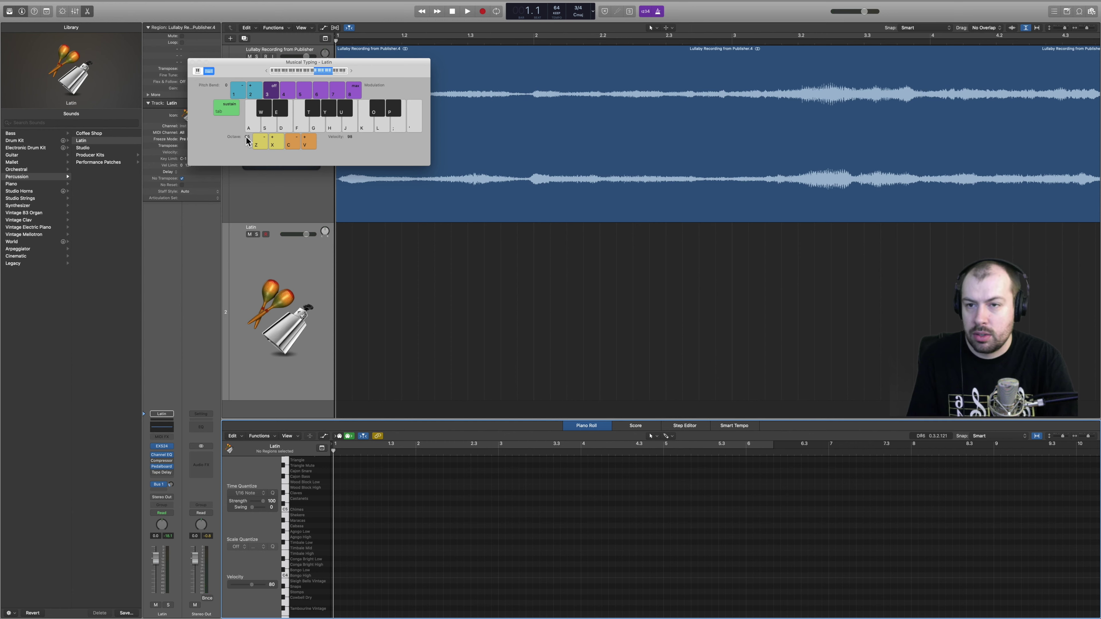
Step: Match the Musical Typing octave to the Claves note and test the sound by playing it several times
key(z)
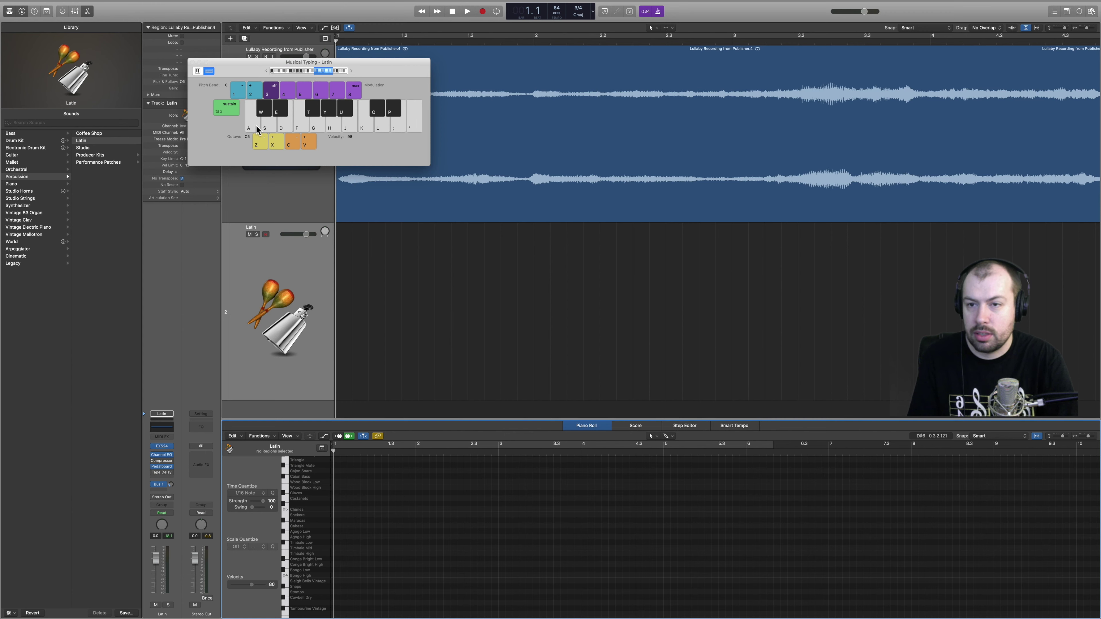
click(267, 72)
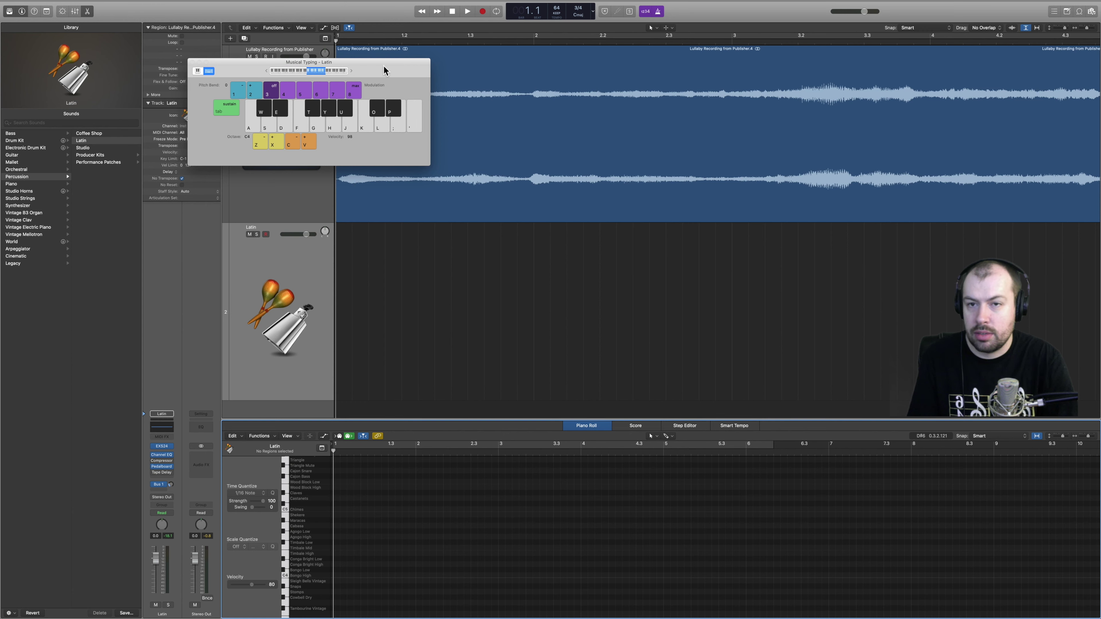
click(352, 71)
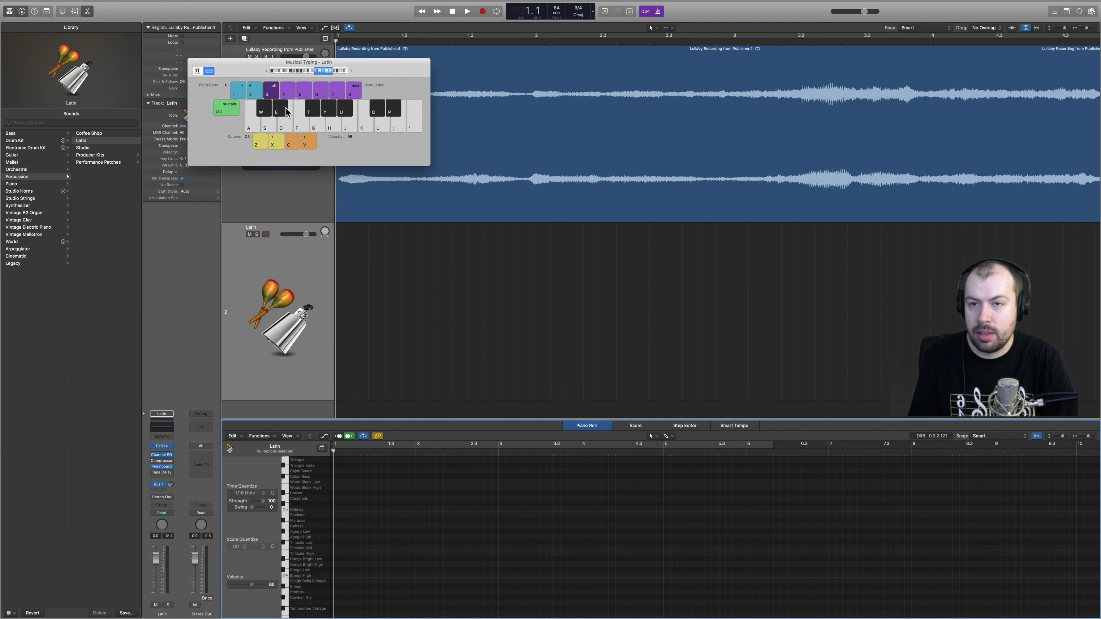
click(286, 114)
click(284, 113)
click(285, 114)
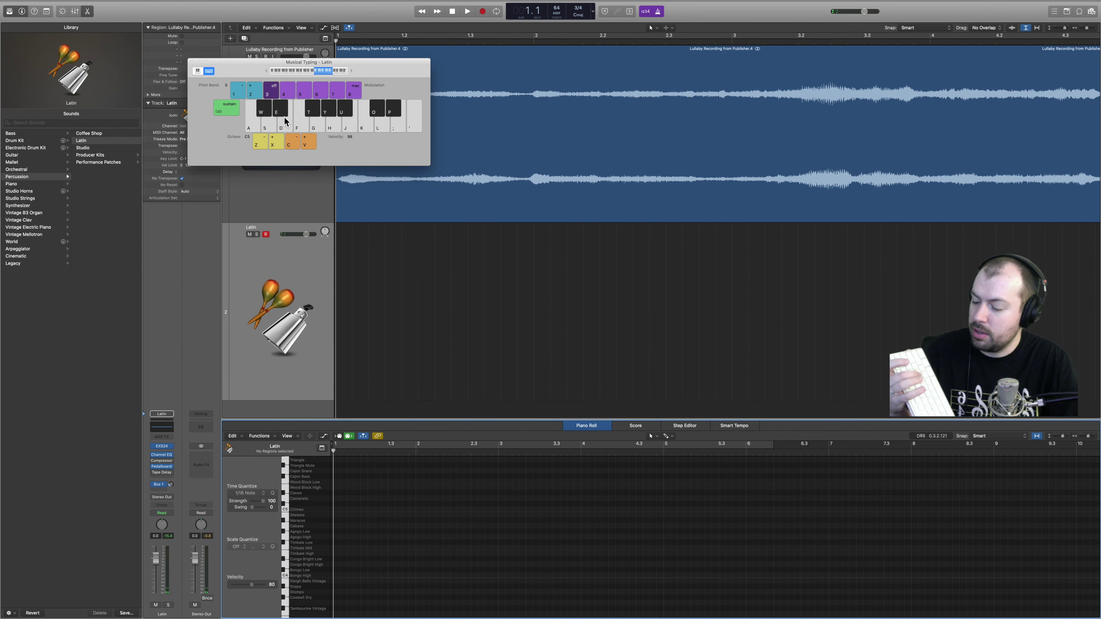
click(285, 116)
click(284, 116)
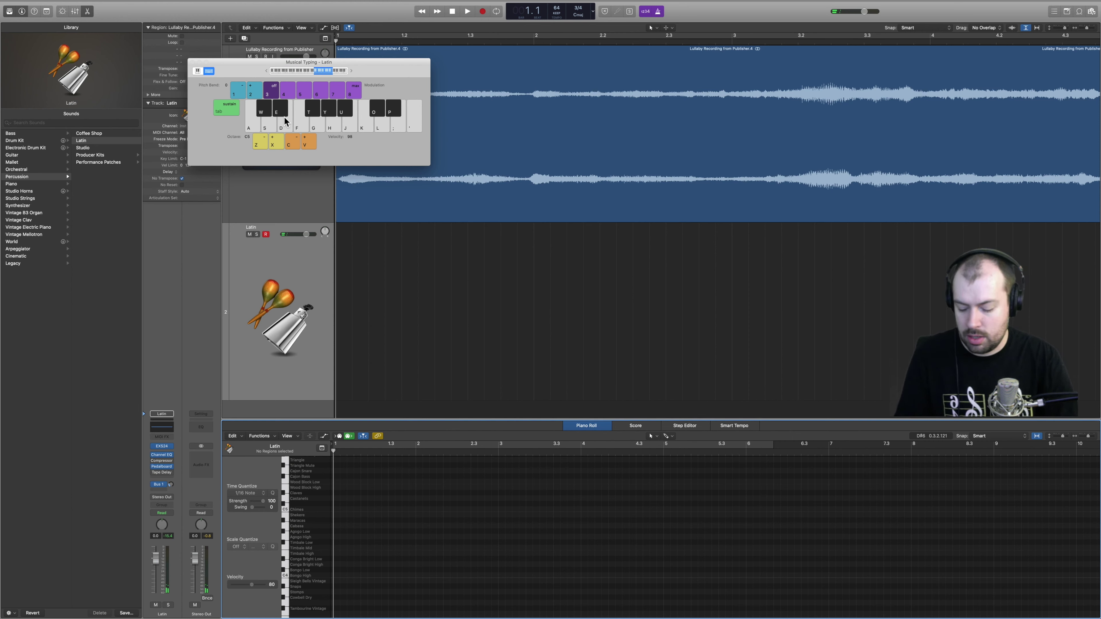
Step: Try recording Claves hits on the beat over the opening of the lullaby, delete the take and return to the start
drag(234, 77, 427, 108)
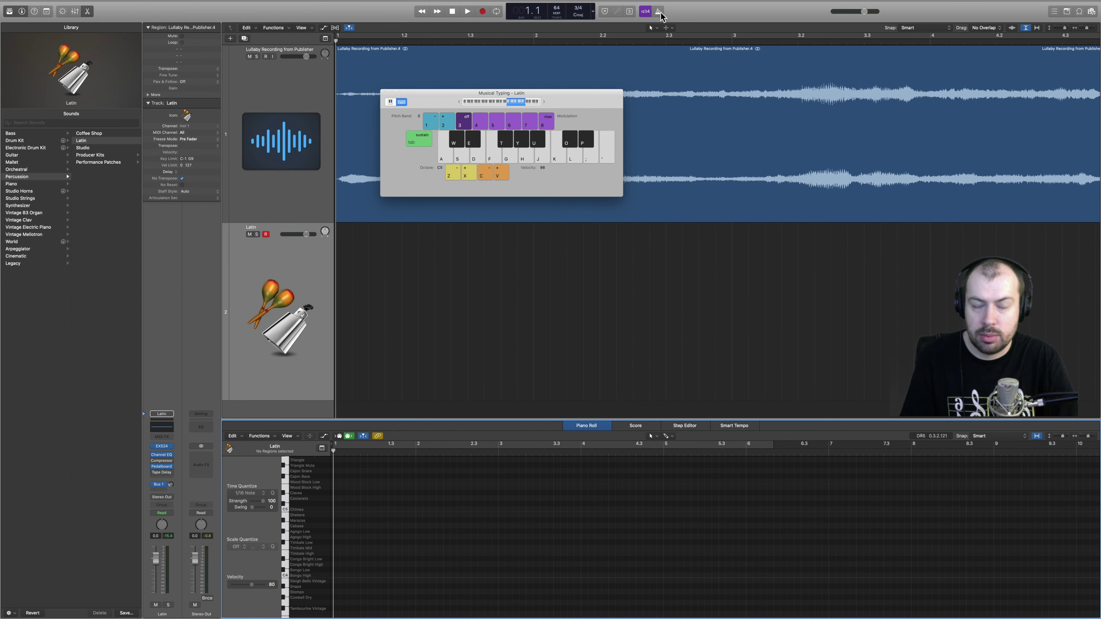
click(484, 13)
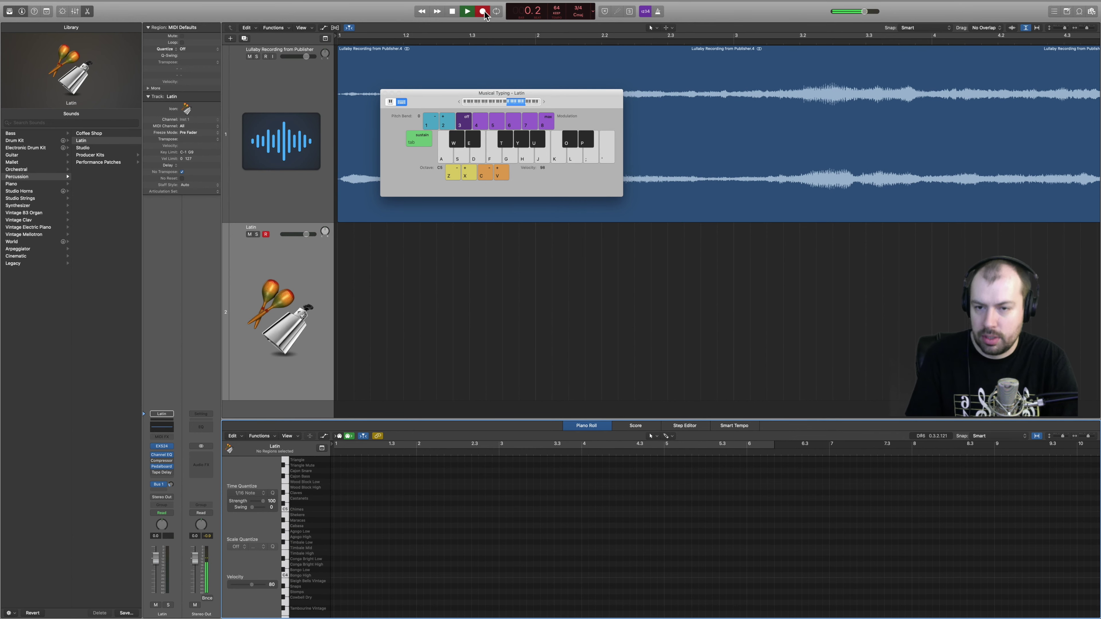
key(e)
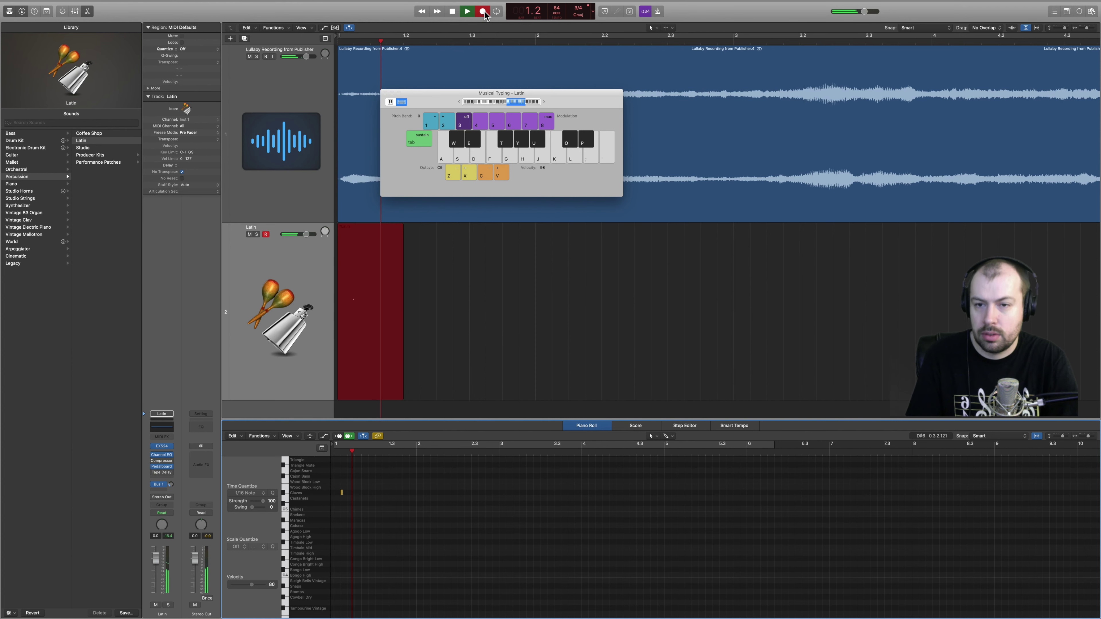
key(e)
key(e)
key(e)
key(e)
key(e)
key(e)
click(453, 12)
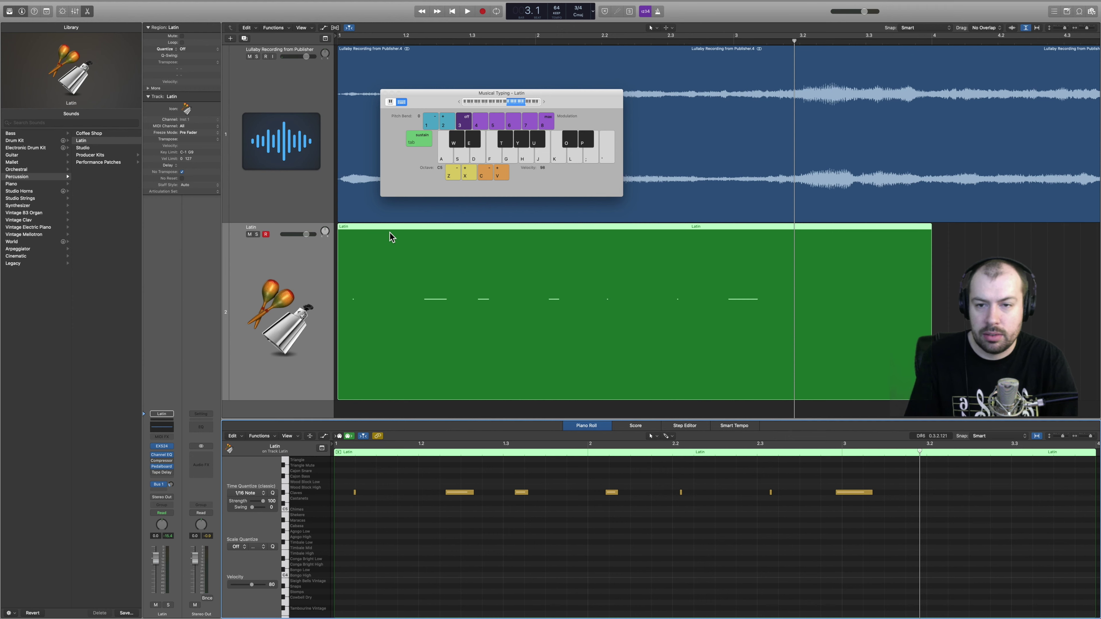
key(Delete)
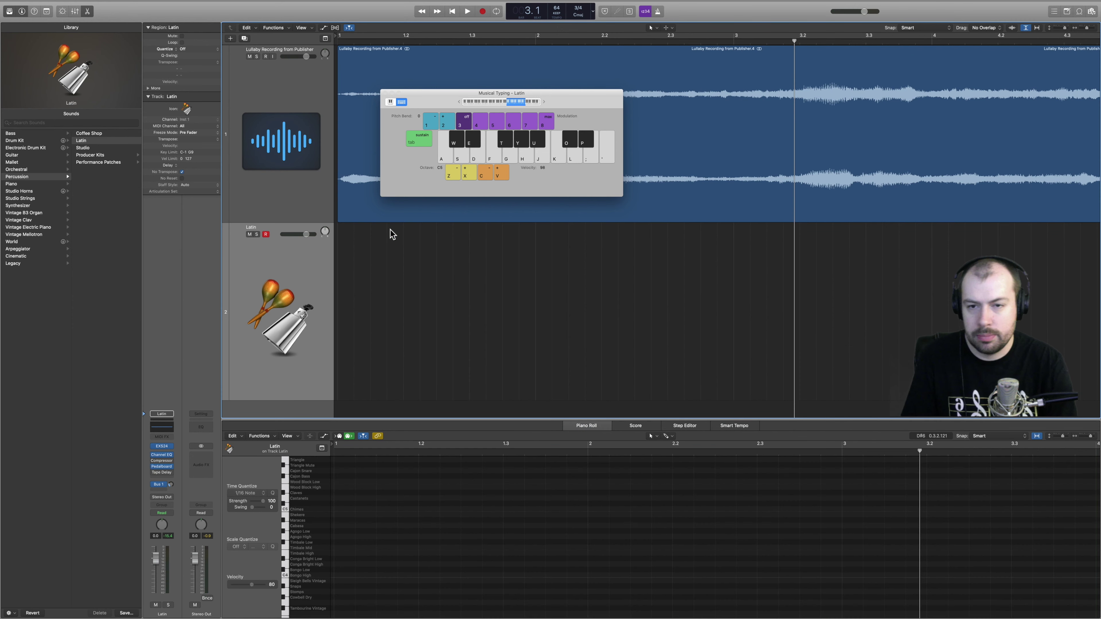
click(337, 41)
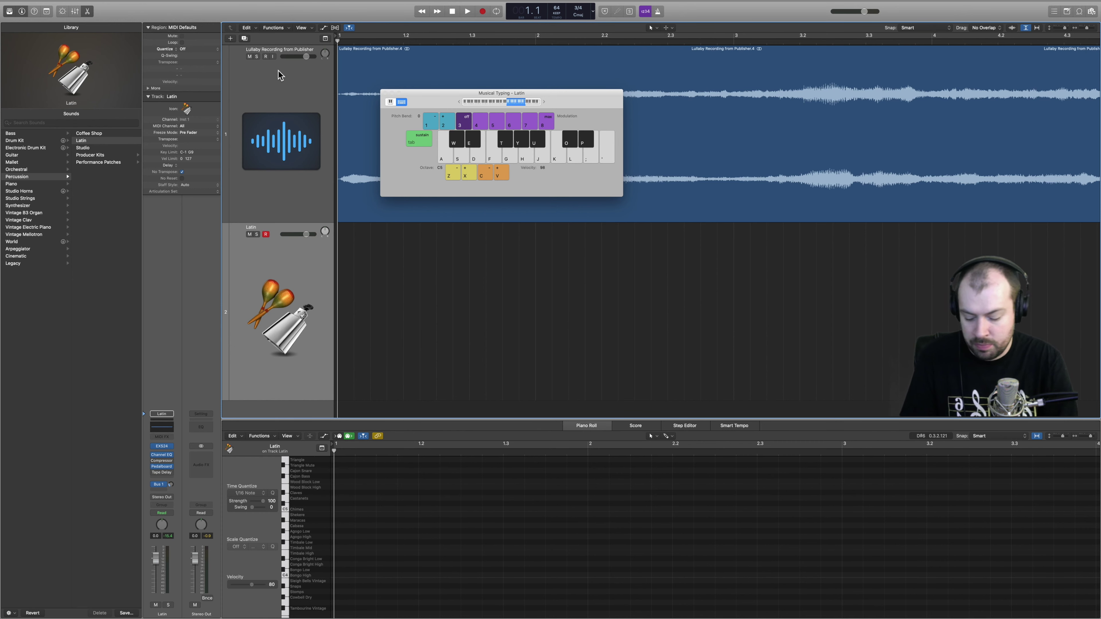
Step: Clear the Musical Typing window from the recording's opening, enable Flex on the lullaby track and set its mode to Polyphonic
drag(423, 92, 604, 121)
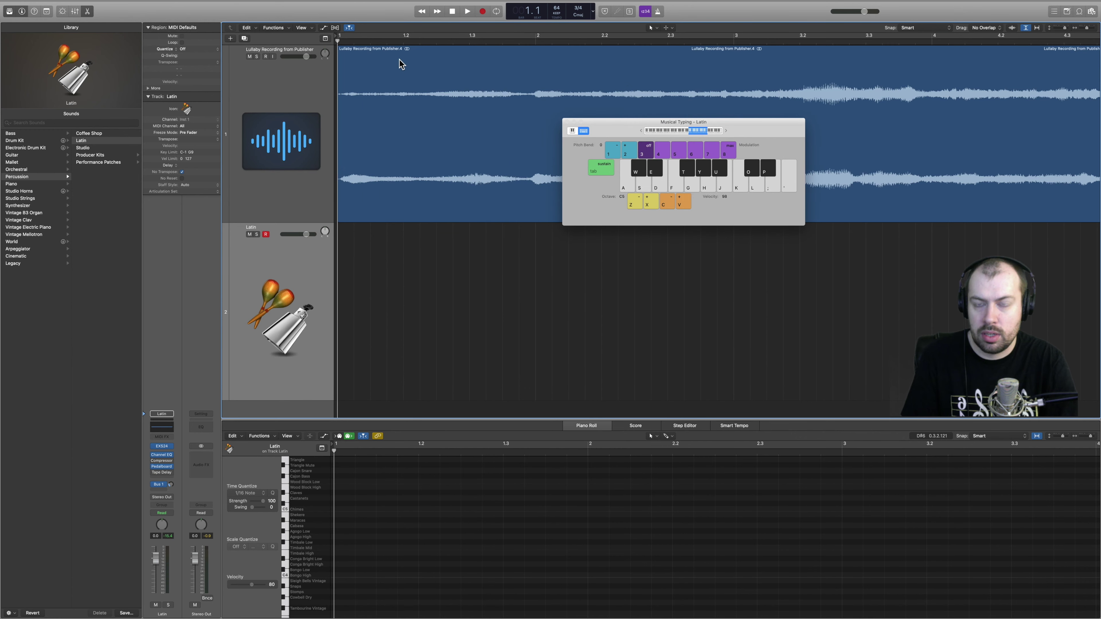
key(e)
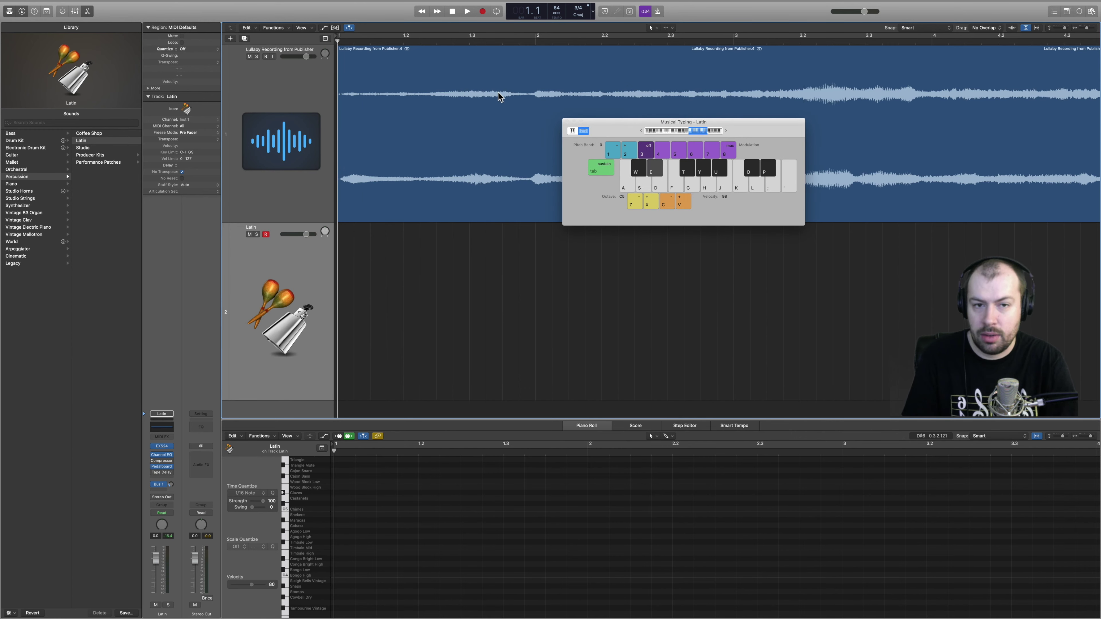
key(super+f)
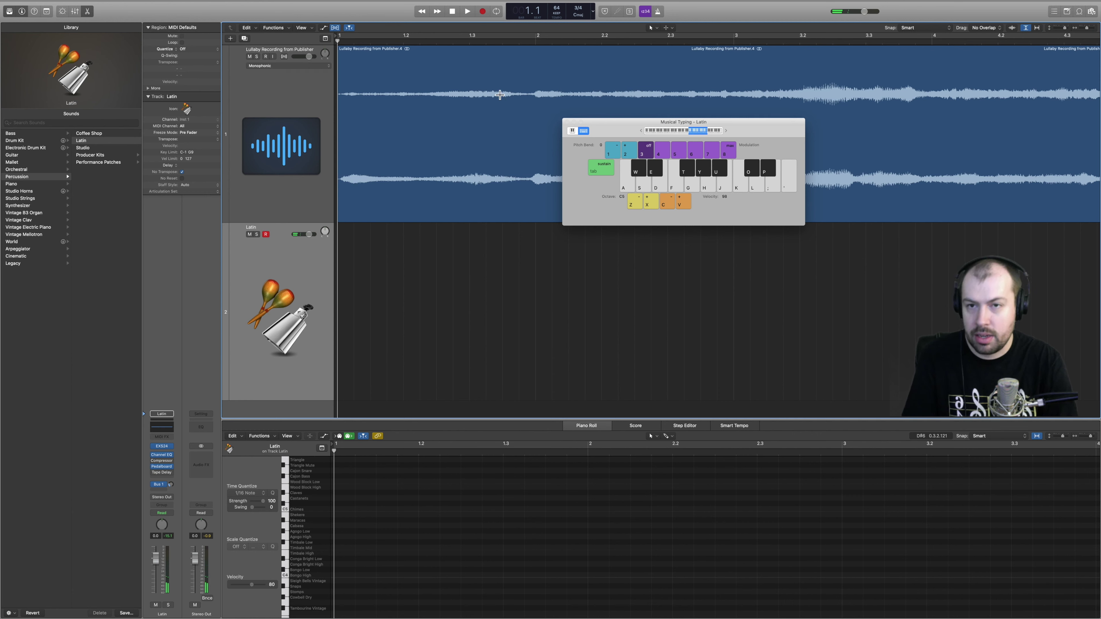
click(288, 66)
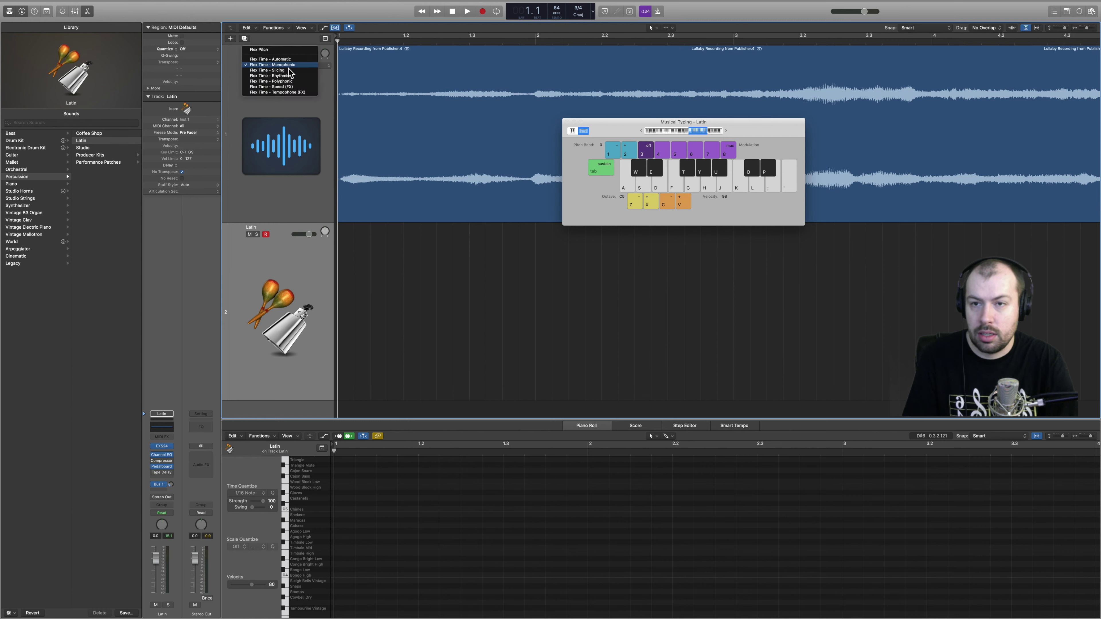
click(296, 81)
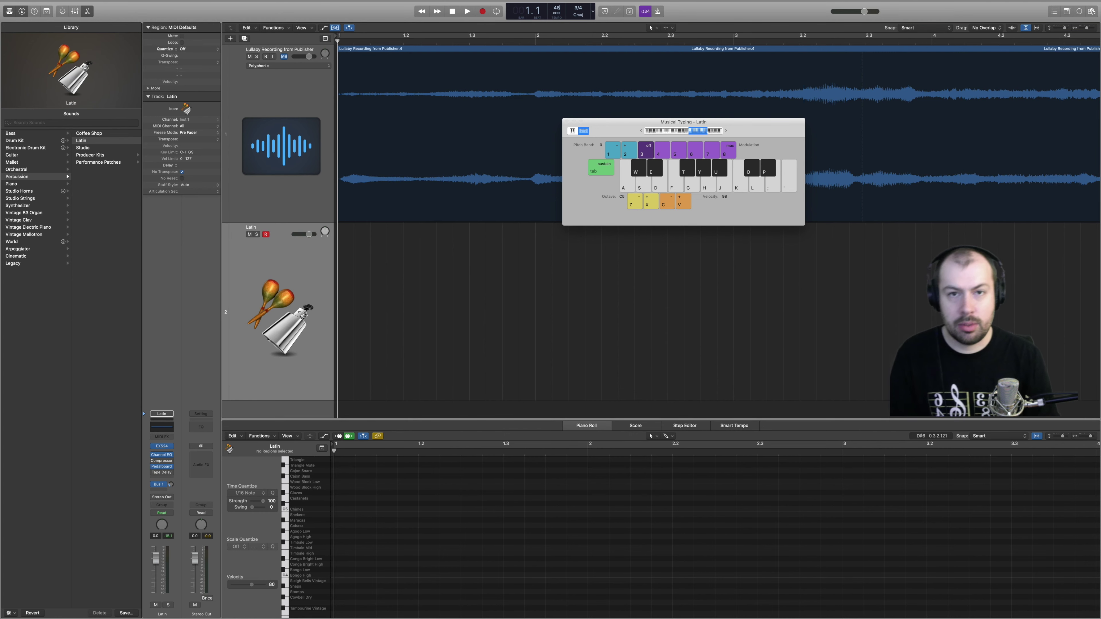
Step: Lower the project tempo to 48 bpm, preview the slowed lullaby and return to the start
drag(556, 9, 556, 26)
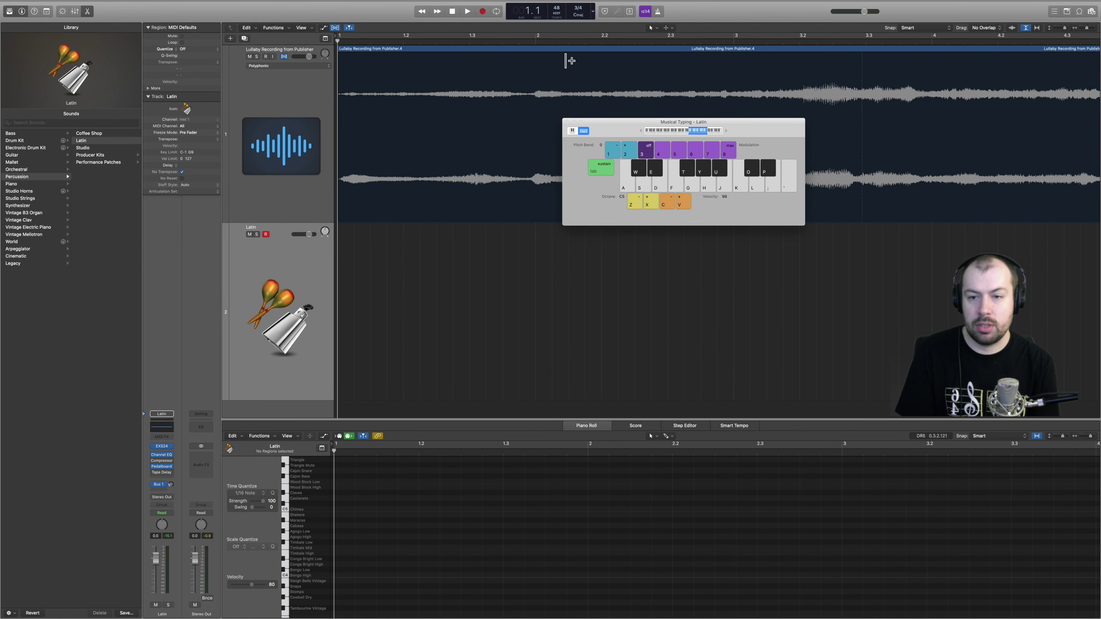
key(space)
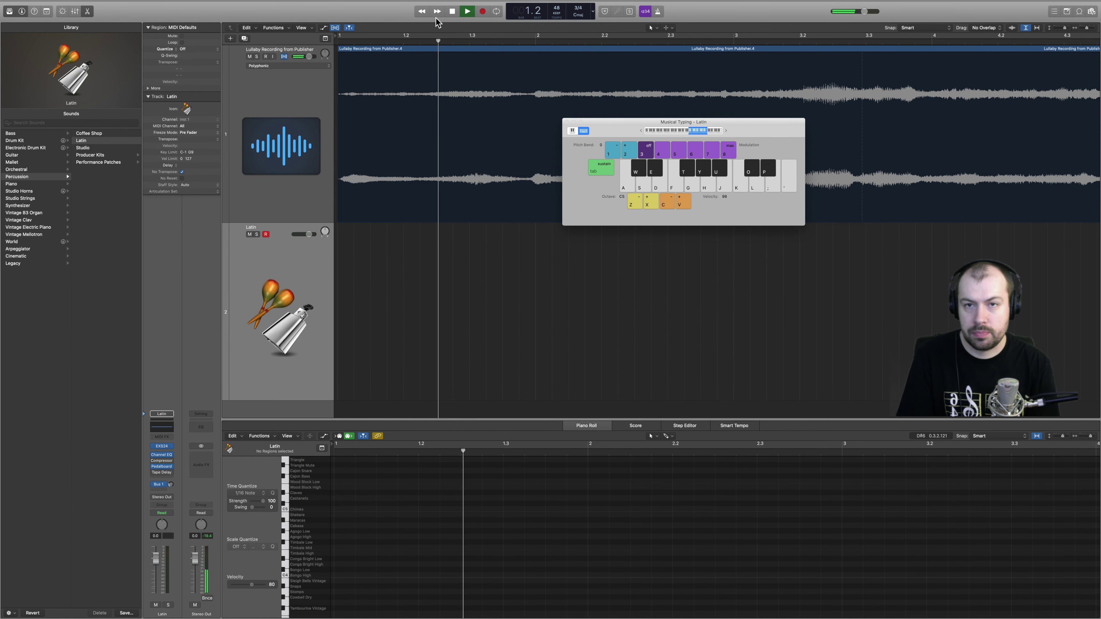
key(space)
click(395, 189)
click(452, 11)
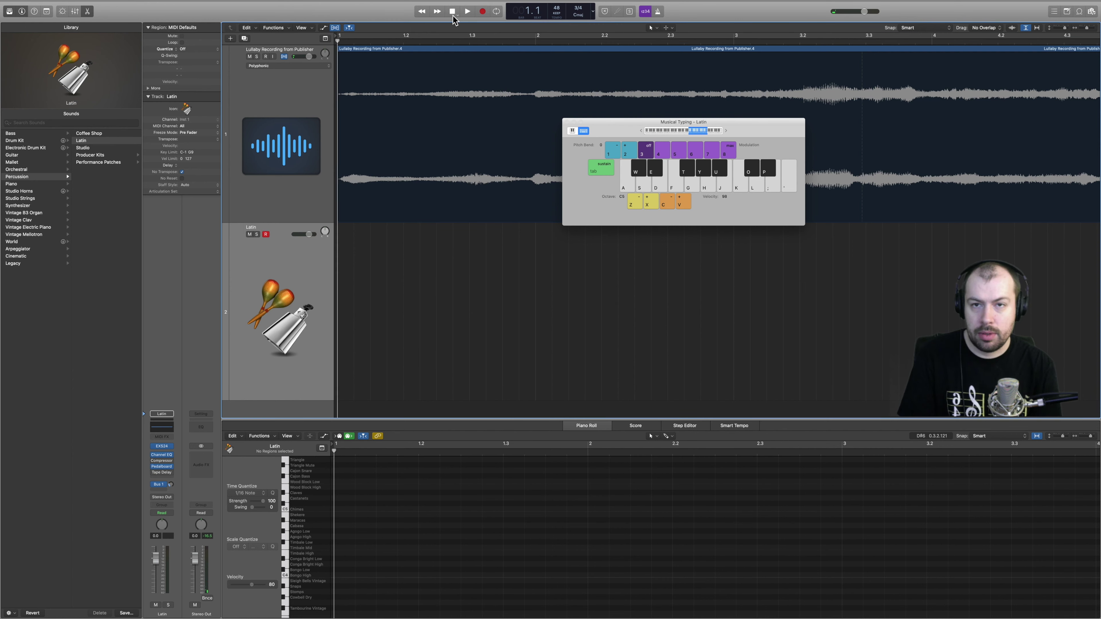
Step: Test the Claves sound, record Claves hits on every beat through to the end of the lullaby and return to the start
key(e)
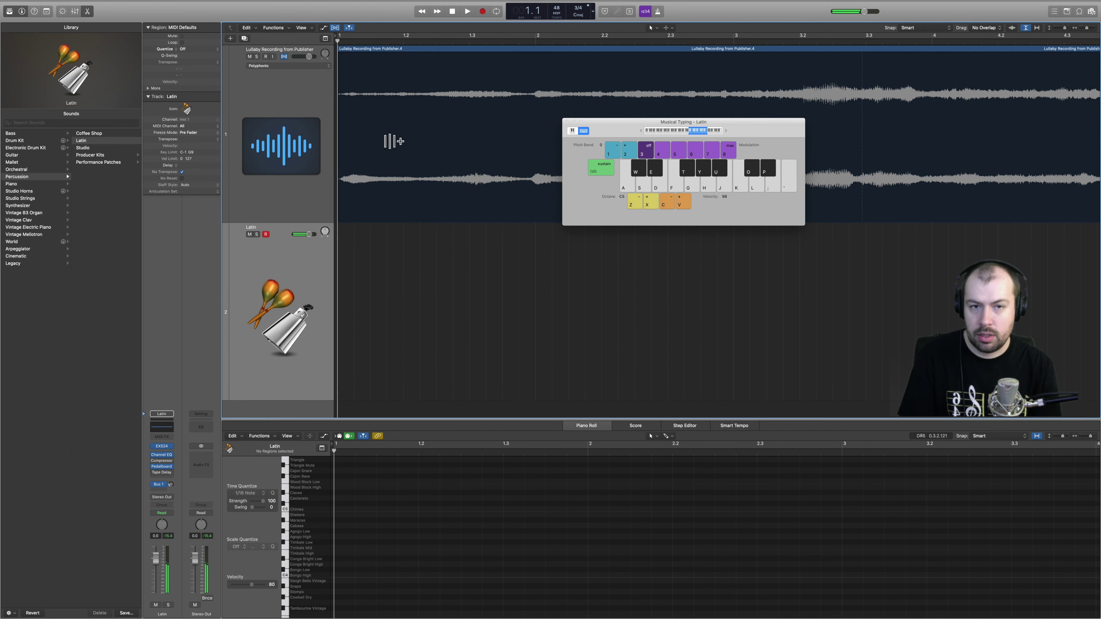
click(484, 14)
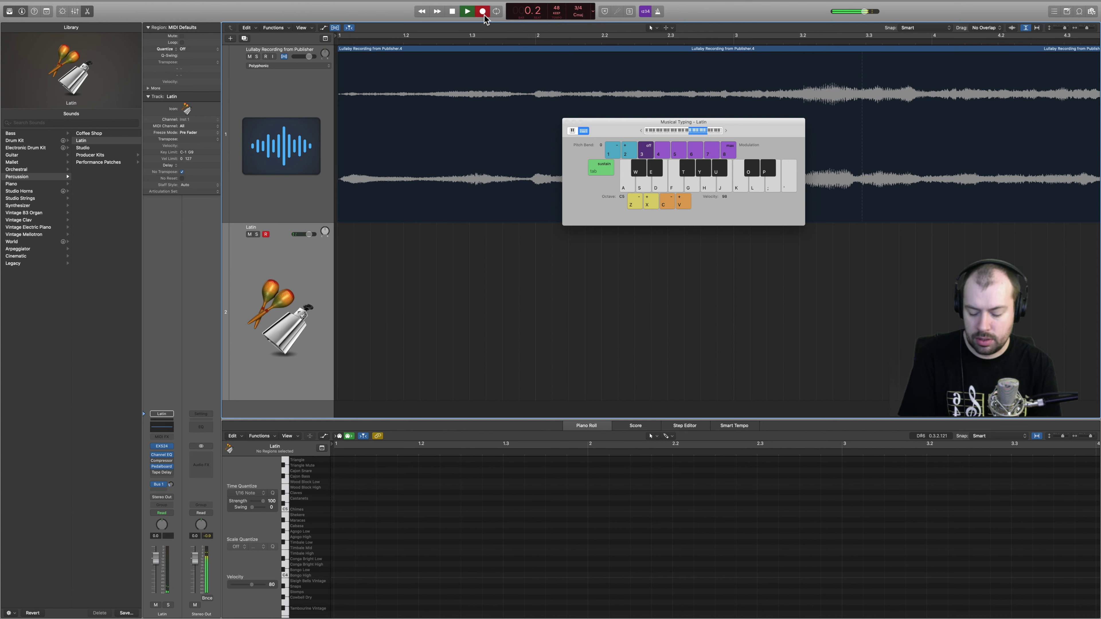
key(e)
key(e)
key(e)
key(e)
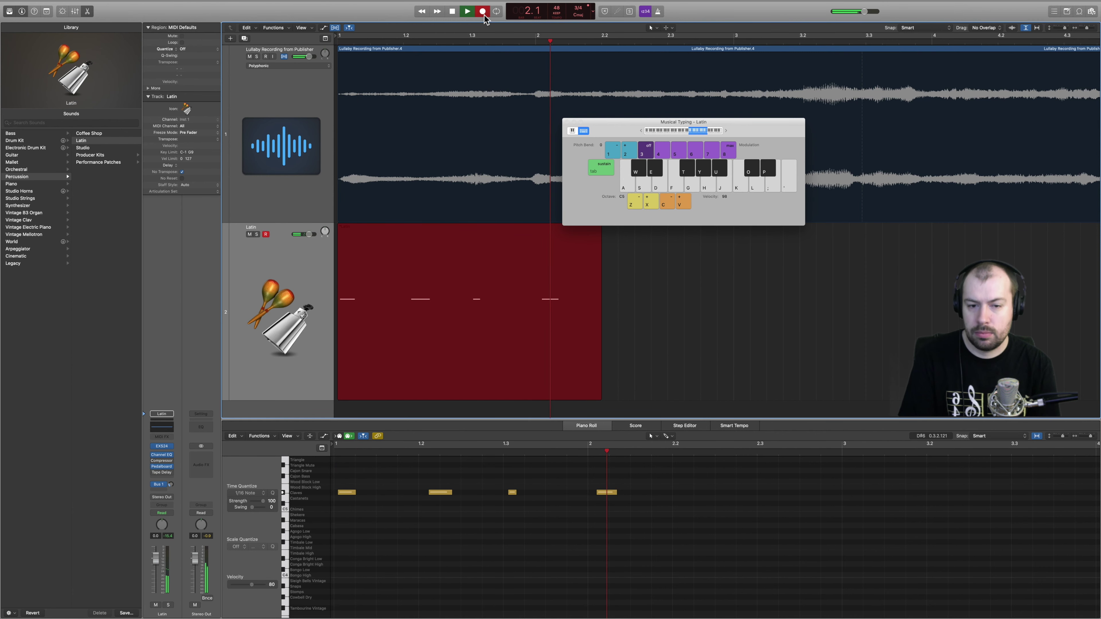
key(e)
key(e)
key(e)
key(e)
key(e)
key(e)
key(e)
click(452, 12)
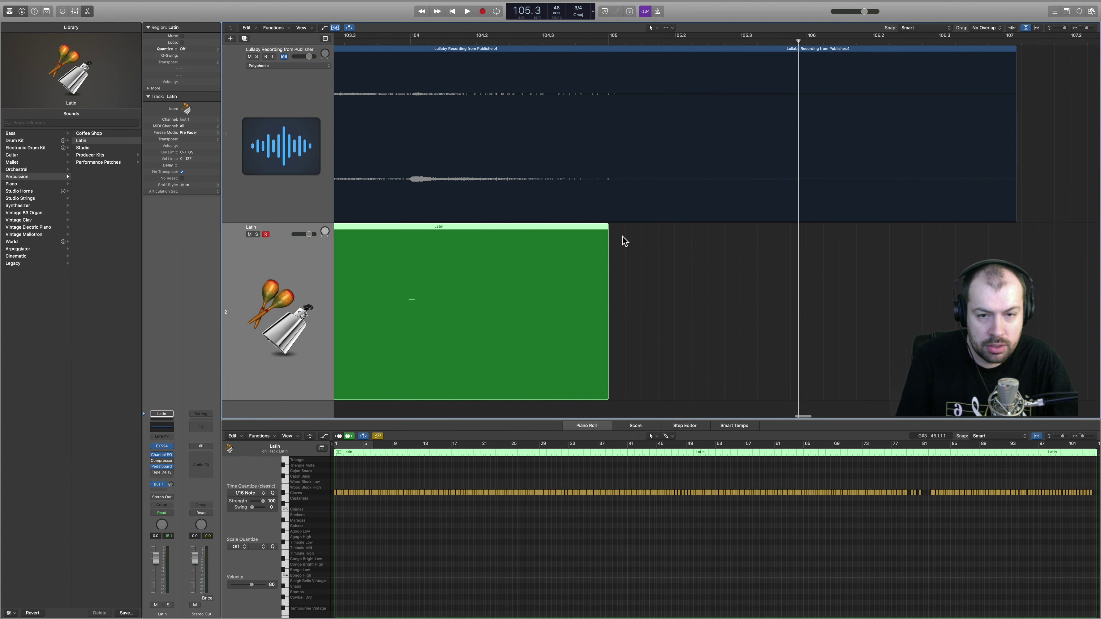
scroll(624, 241, left, 10)
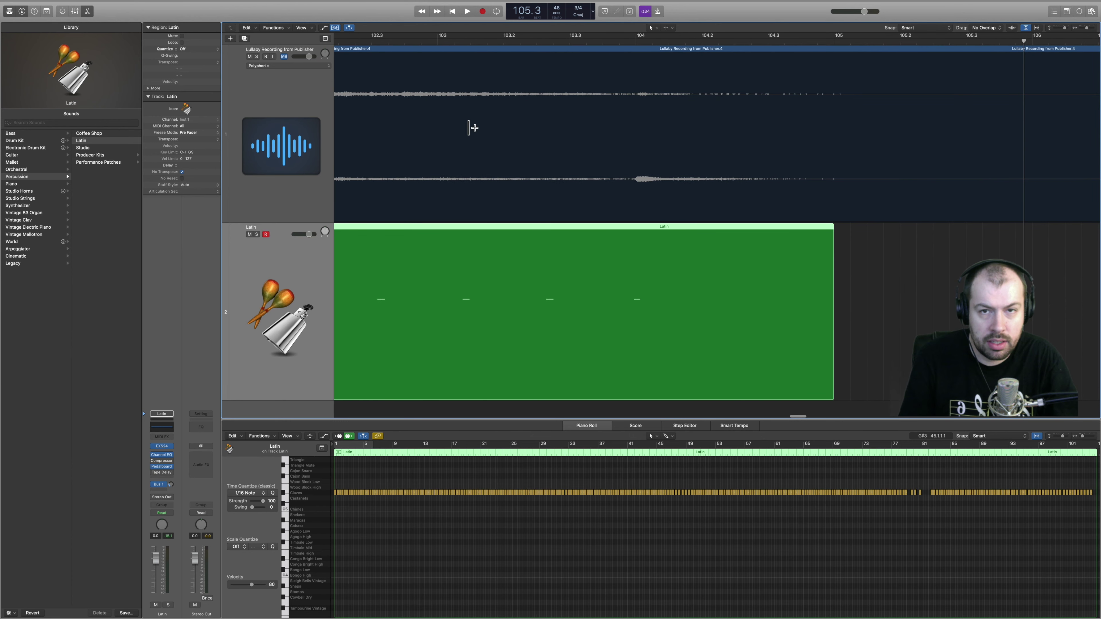
click(453, 11)
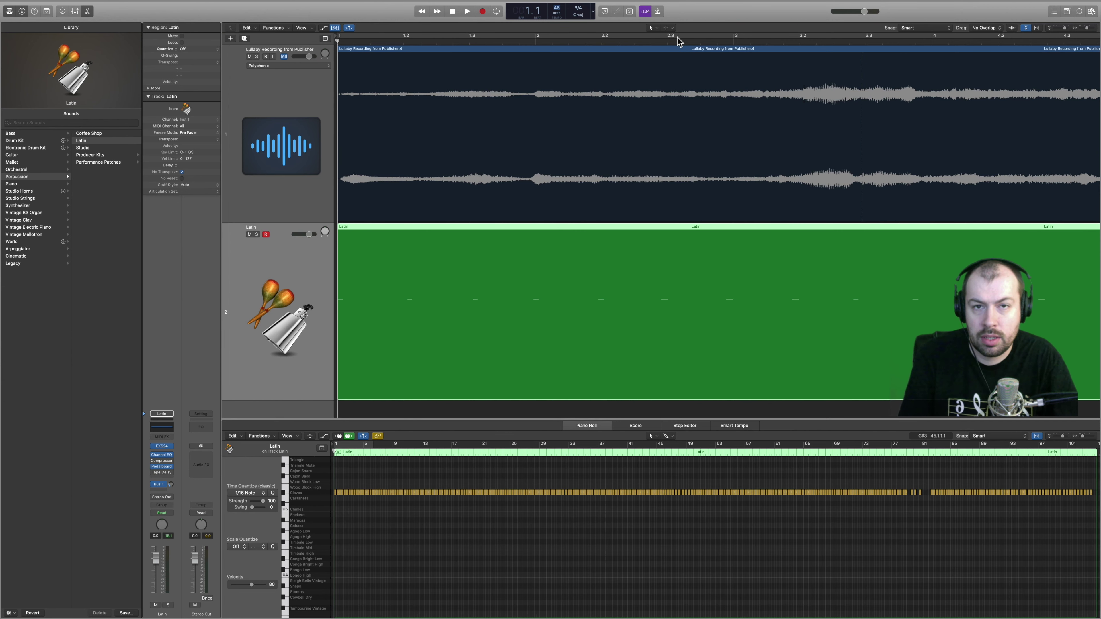
Step: Set the project tempo to 64 bpm and nudge the Claves note at bar 2 in the Piano Roll
drag(692, 39, 539, 35)
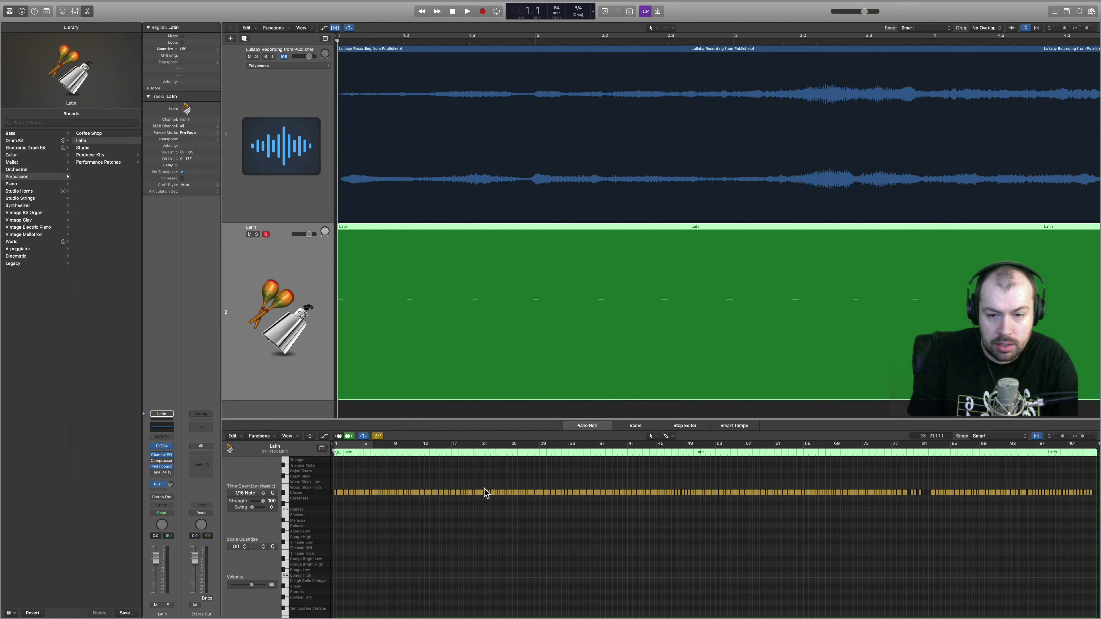
drag(1084, 439, 1099, 440)
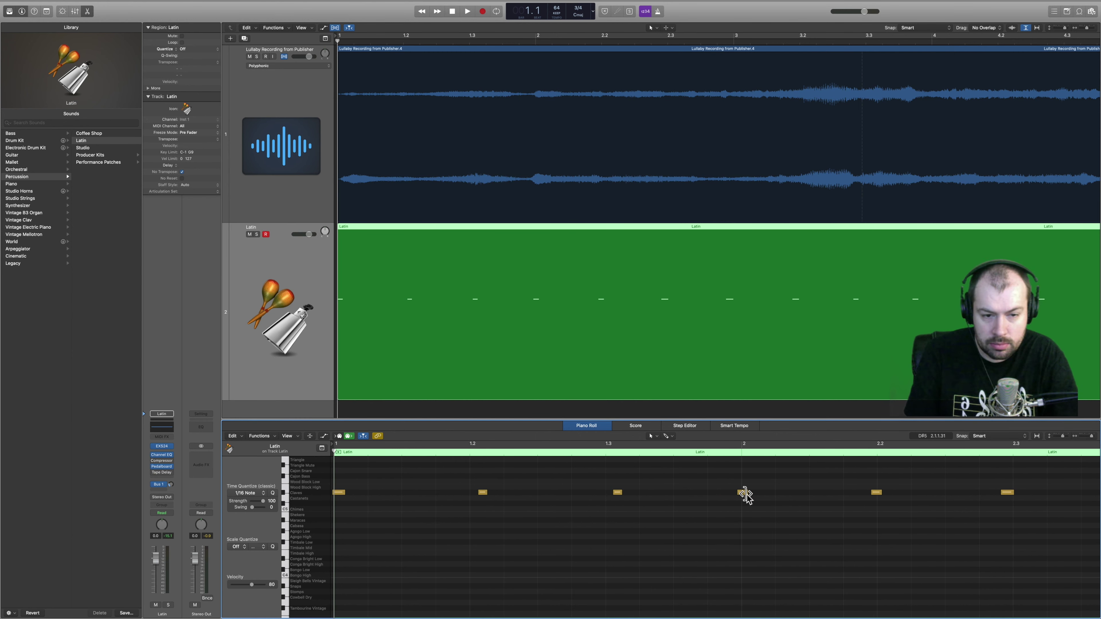
mouse_move(747, 494)
mouse_down()
mouse_move(731, 495)
mouse_move(745, 499)
mouse_up()
key(Return)
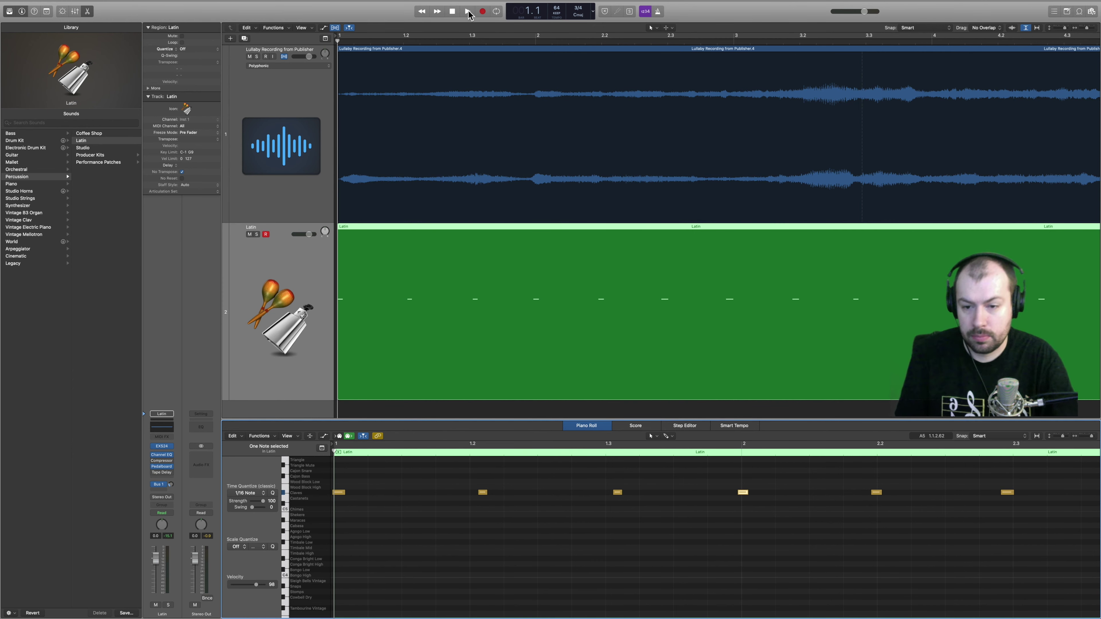
Step: Play the Claves track against the lullaby through to the end to check the hits, and return to the start
click(468, 12)
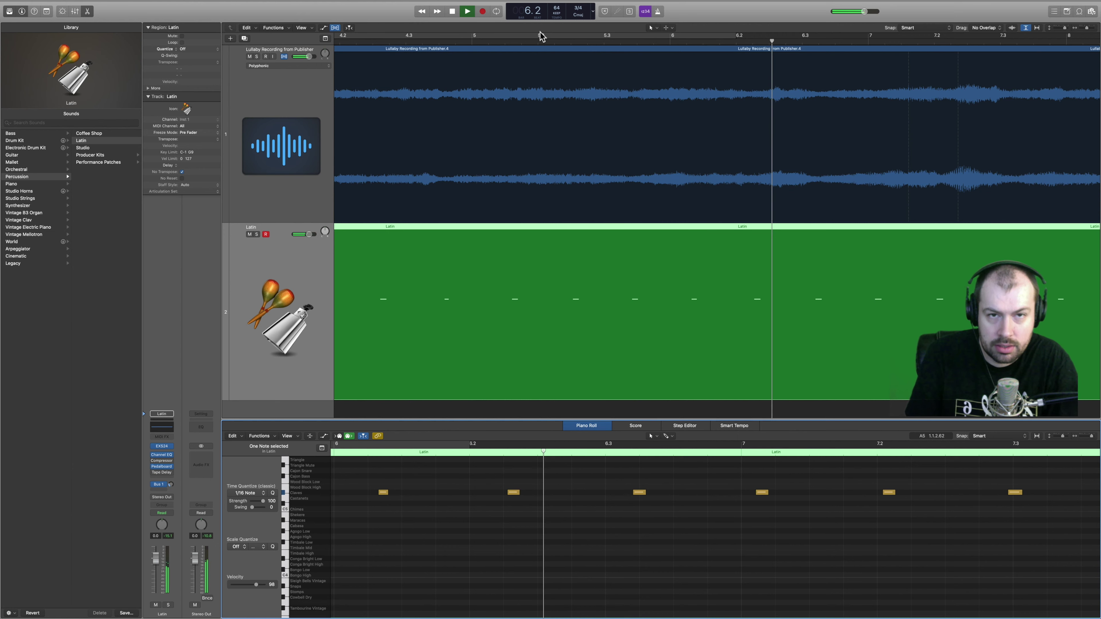
key(space)
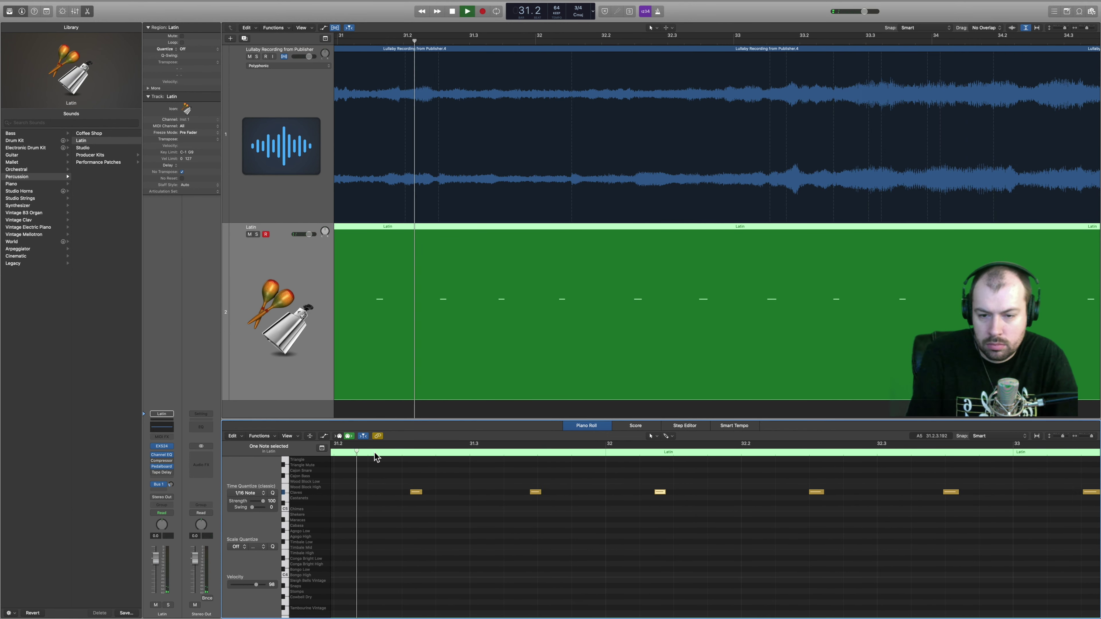
key(space)
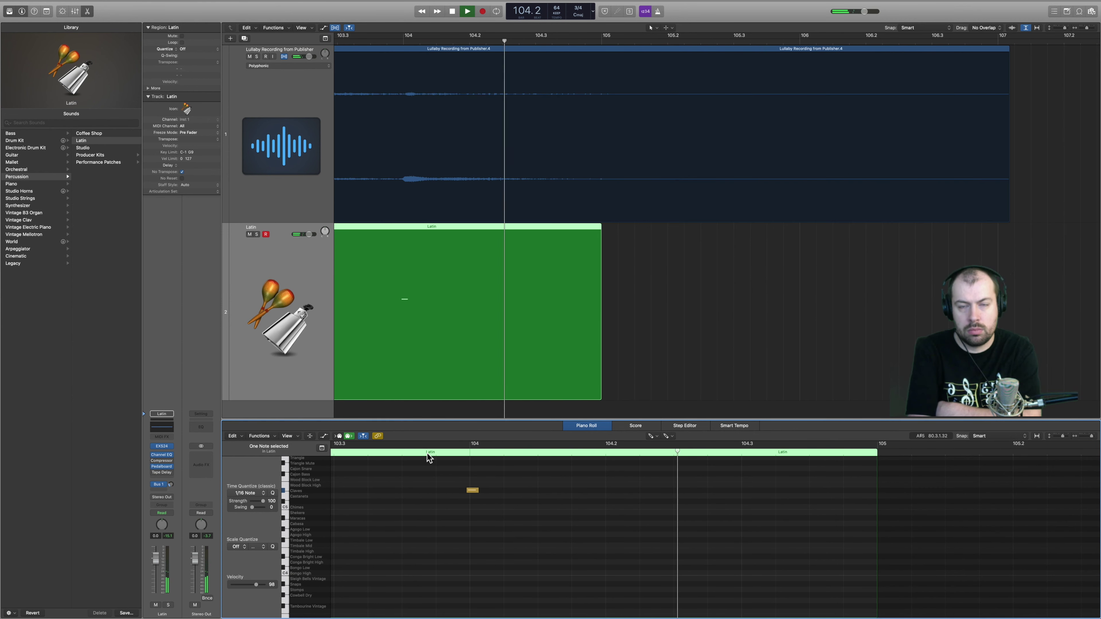
key(space)
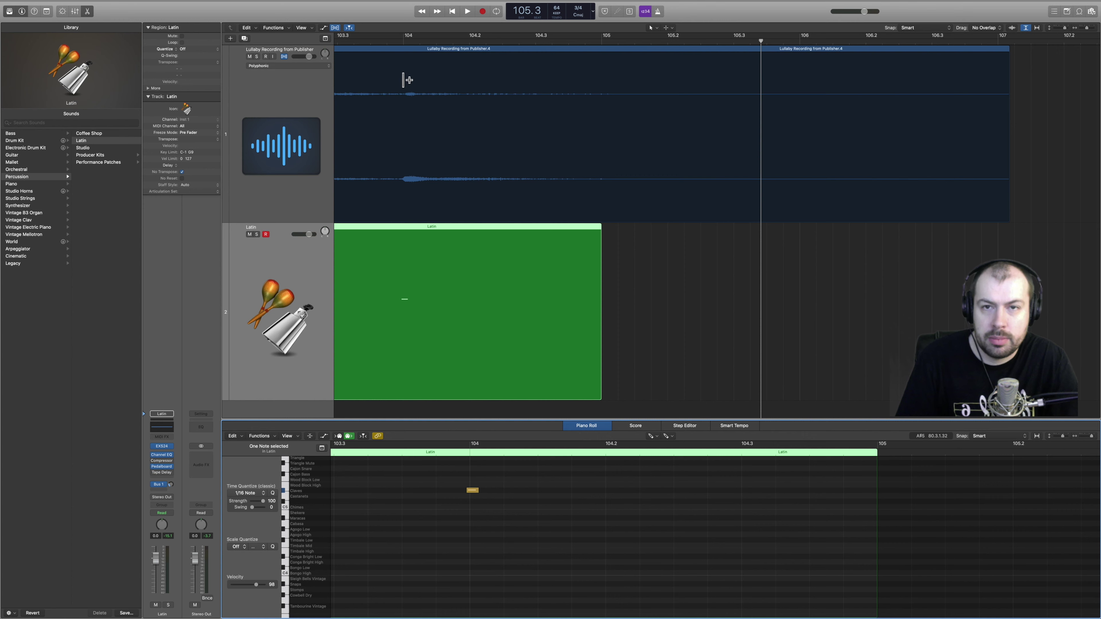
click(454, 11)
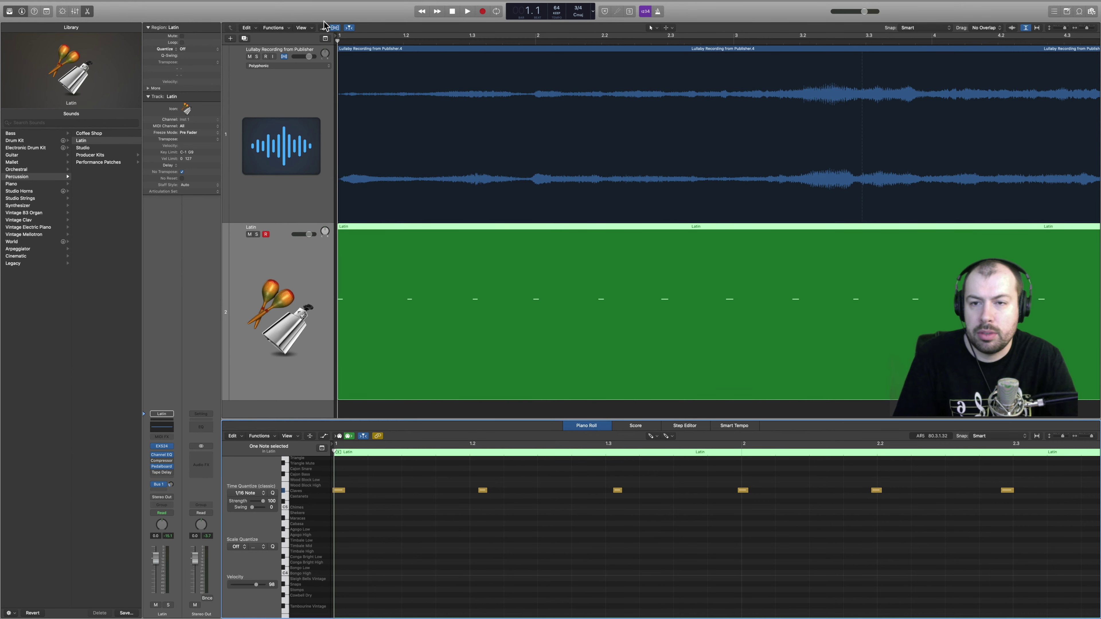
Step: Turn off Flex on the lullaby track and show the Tempo and Beat Mapping global tracks
click(286, 58)
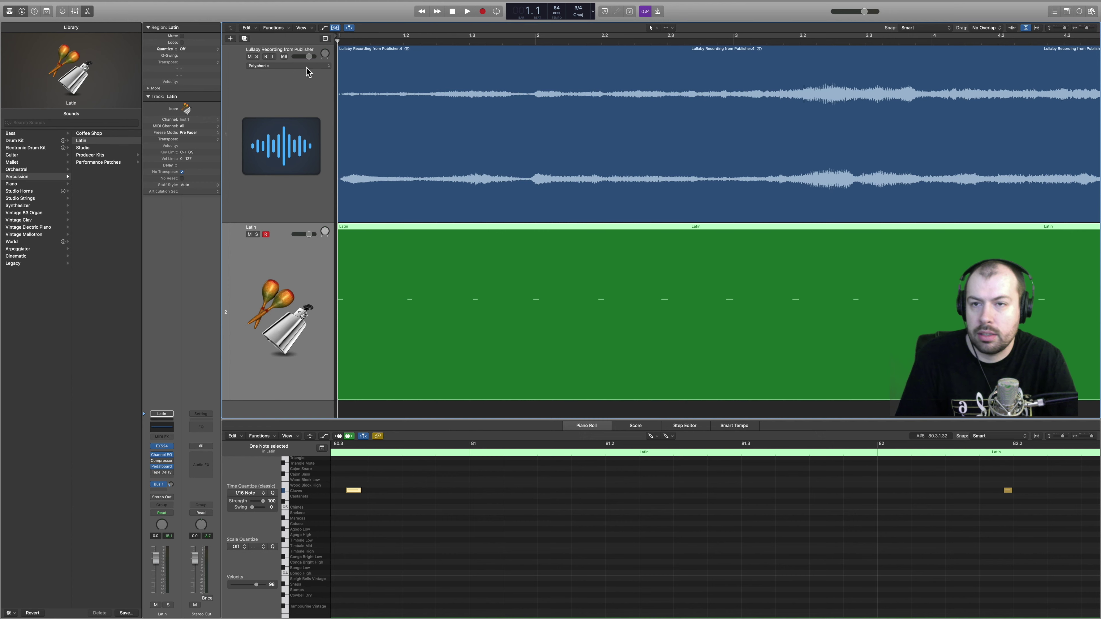
mouse_move(159, 4)
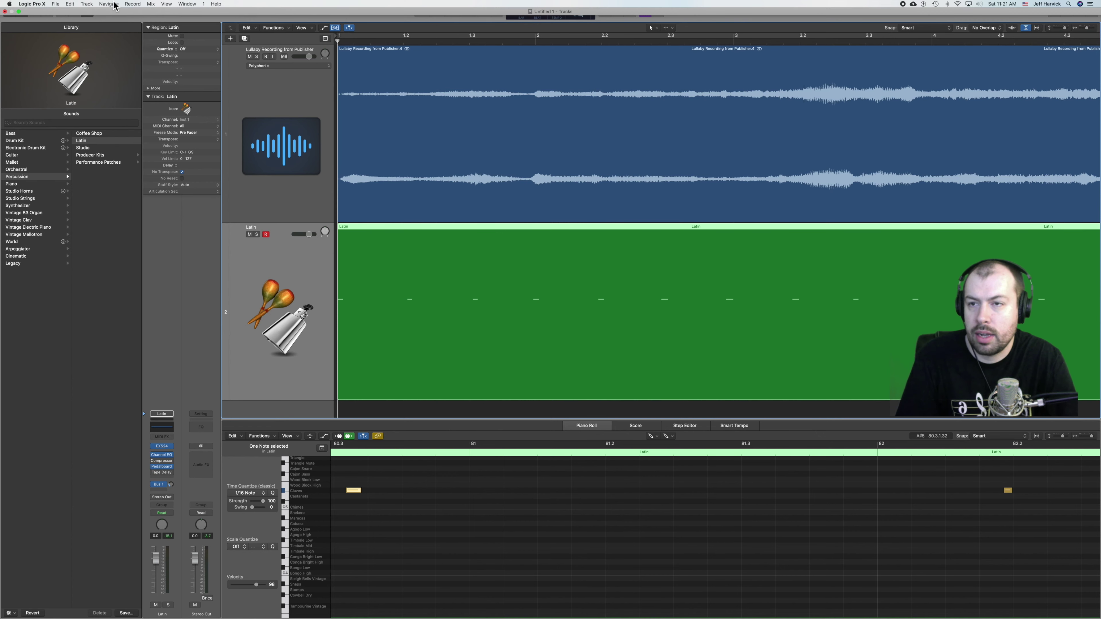
click(92, 4)
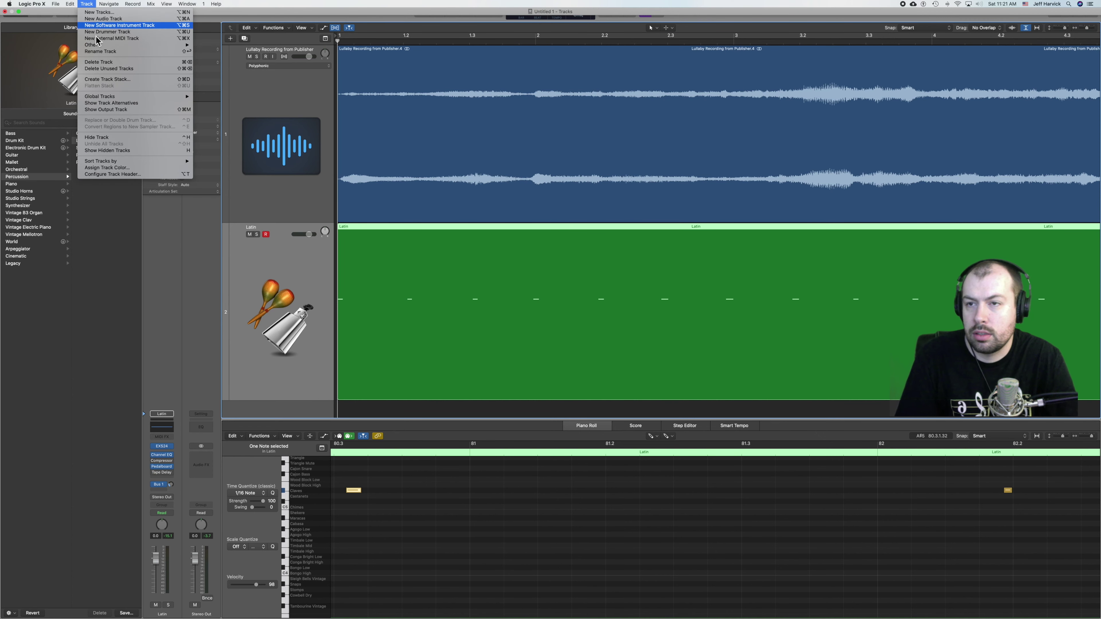
mouse_move(116, 96)
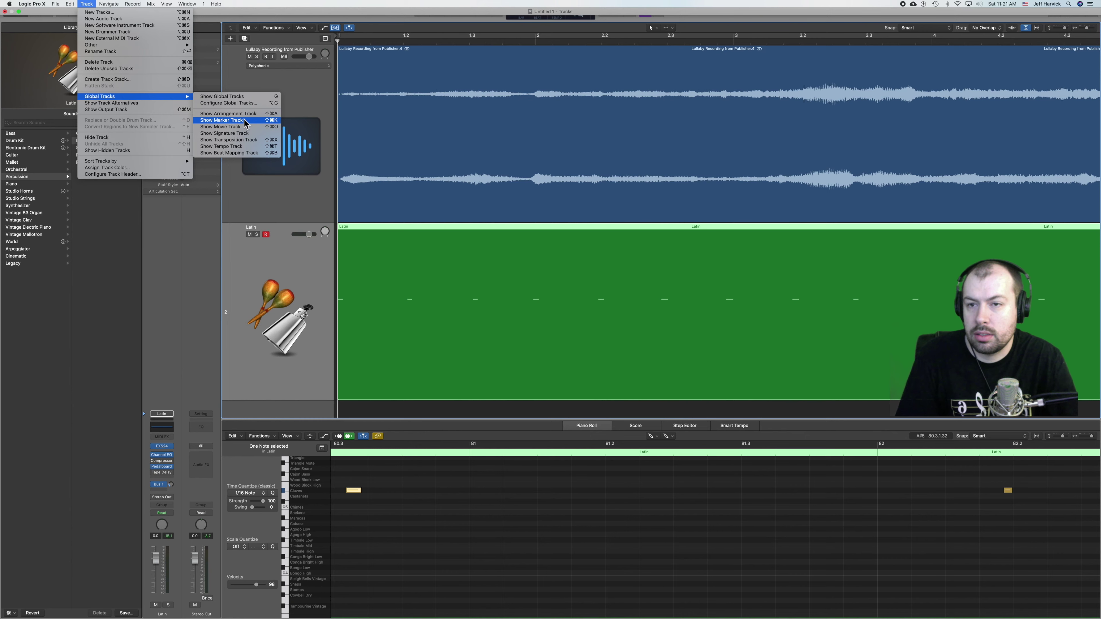
click(251, 147)
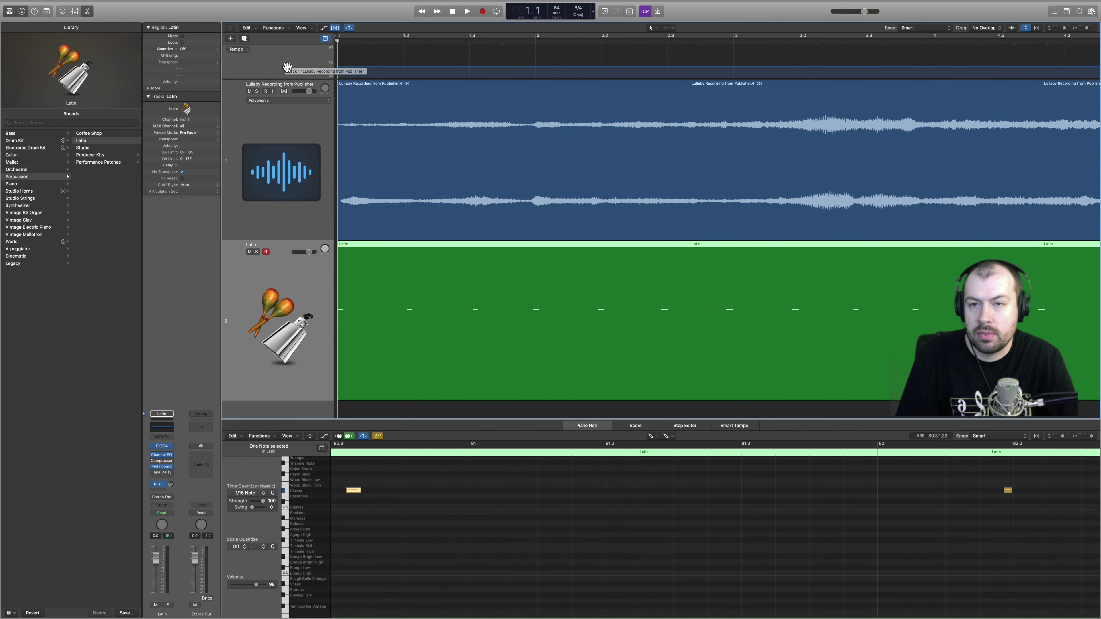
right_click(287, 68)
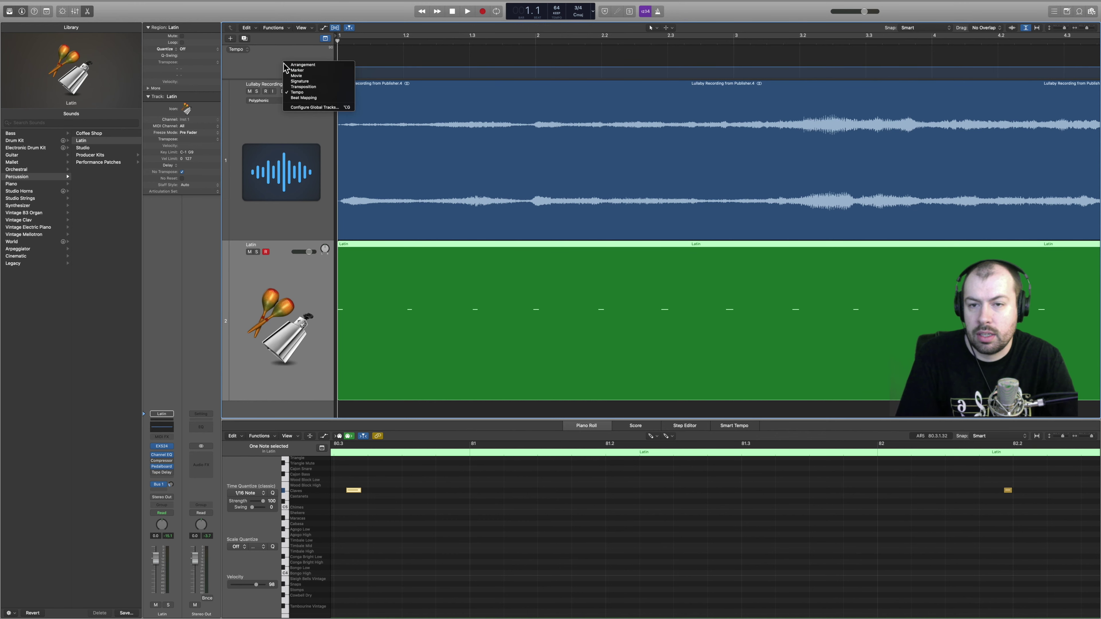
click(303, 97)
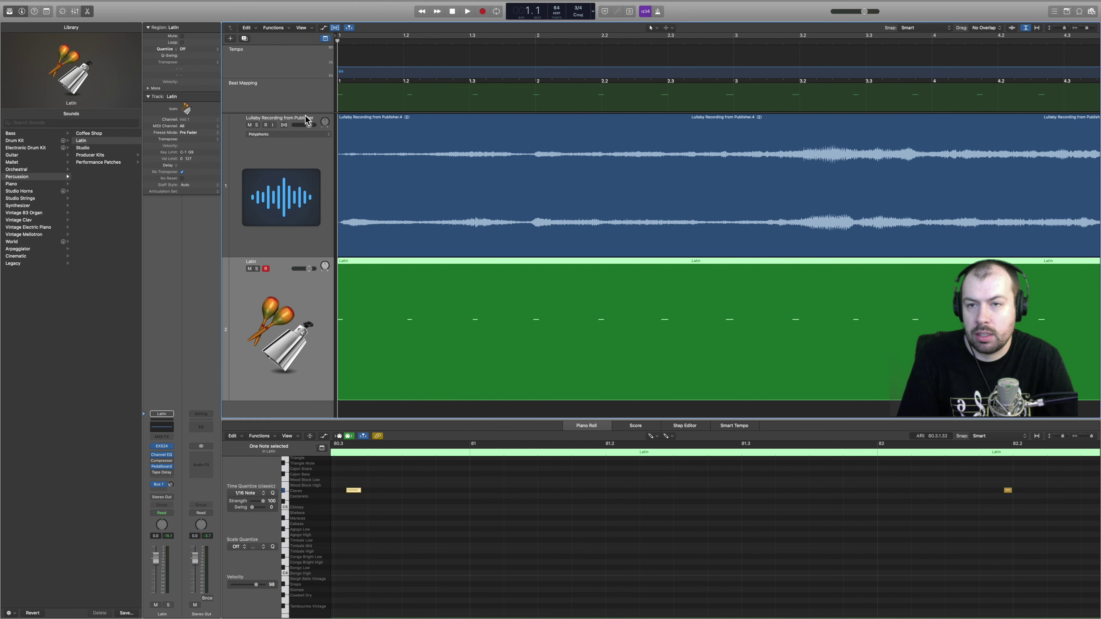
Step: Set the beats from the Claves region in Beat Mapping with a note value of 1/4 Note
click(376, 277)
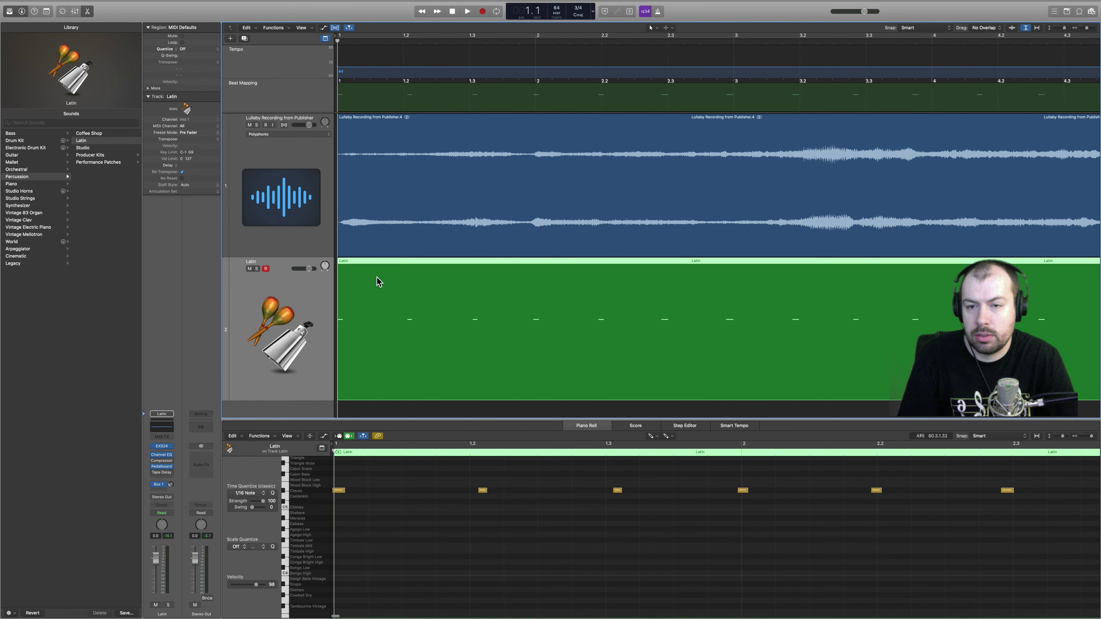
click(261, 84)
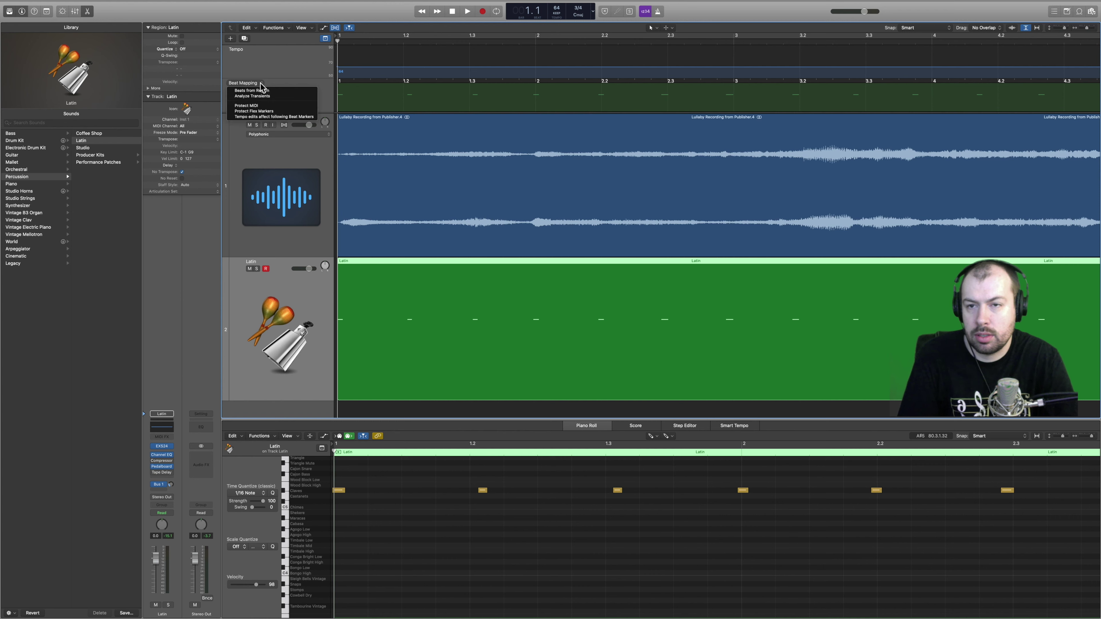
click(268, 91)
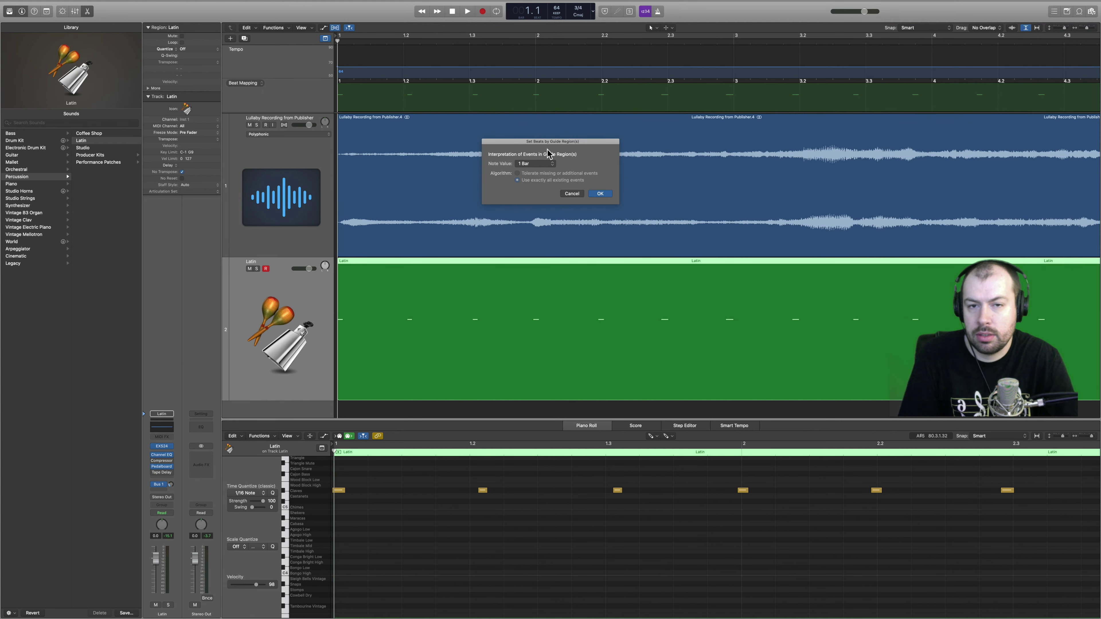
click(542, 166)
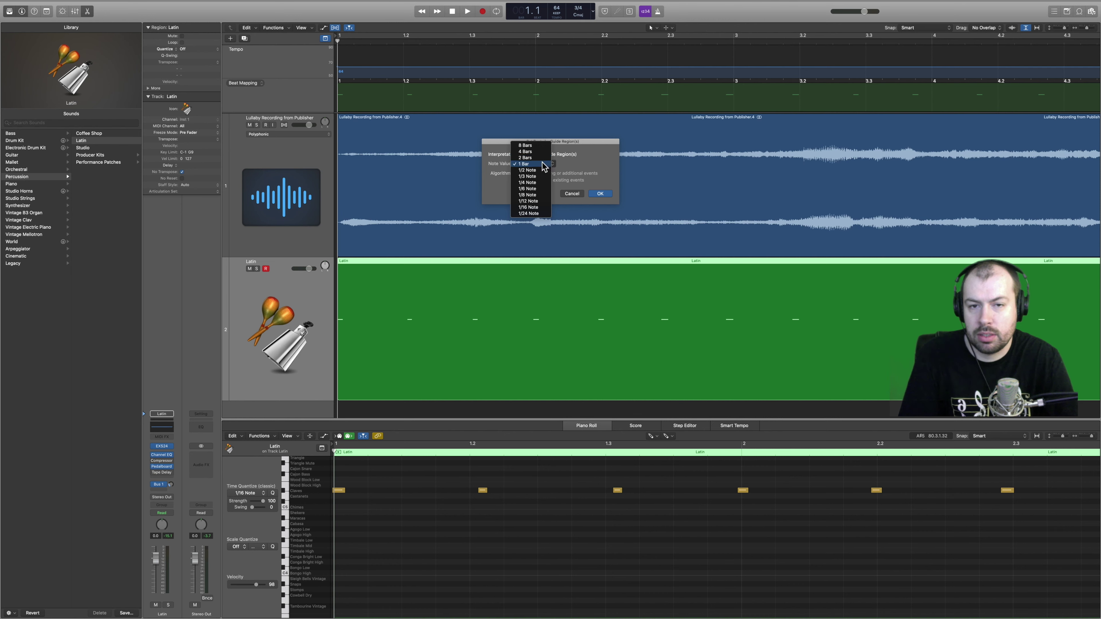
click(541, 183)
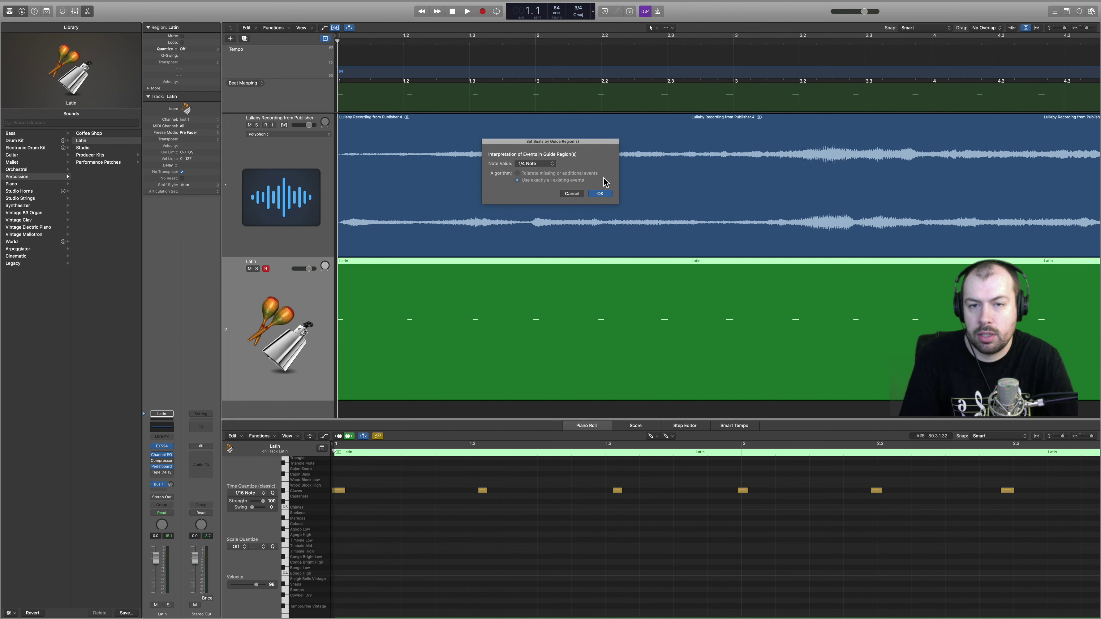
click(600, 194)
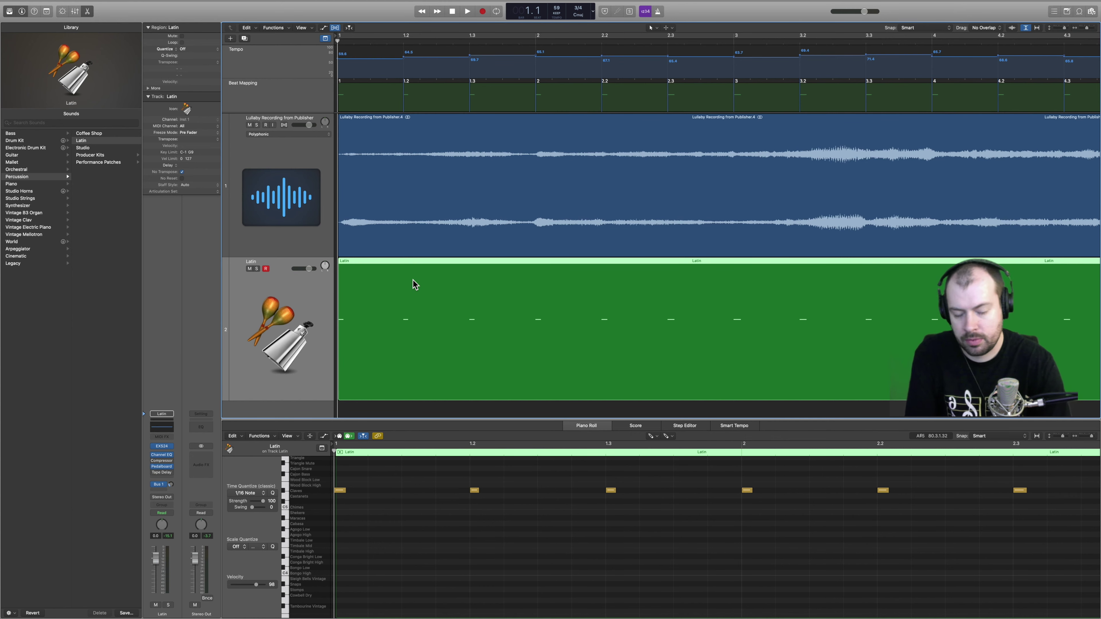
Step: Delete the Claves region from the Latin track
key(Delete)
scroll(361, 165, right, 2)
scroll(391, 163, left, 2)
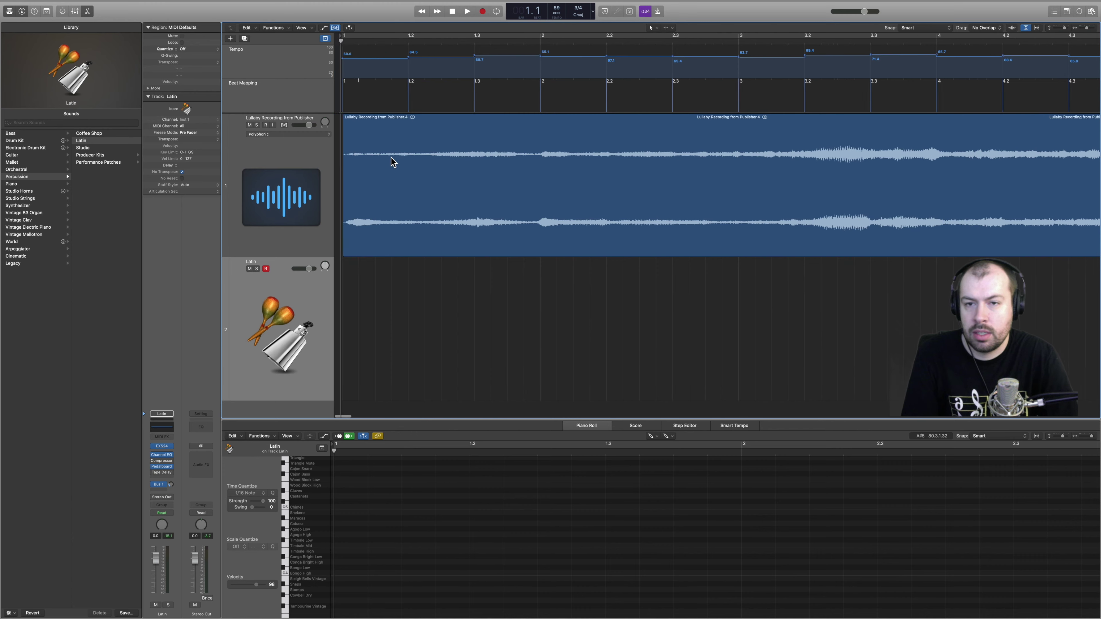
Step: Write the project tempo to the lullaby's audio file and re-enable Flex on its track
click(377, 138)
right_click(377, 138)
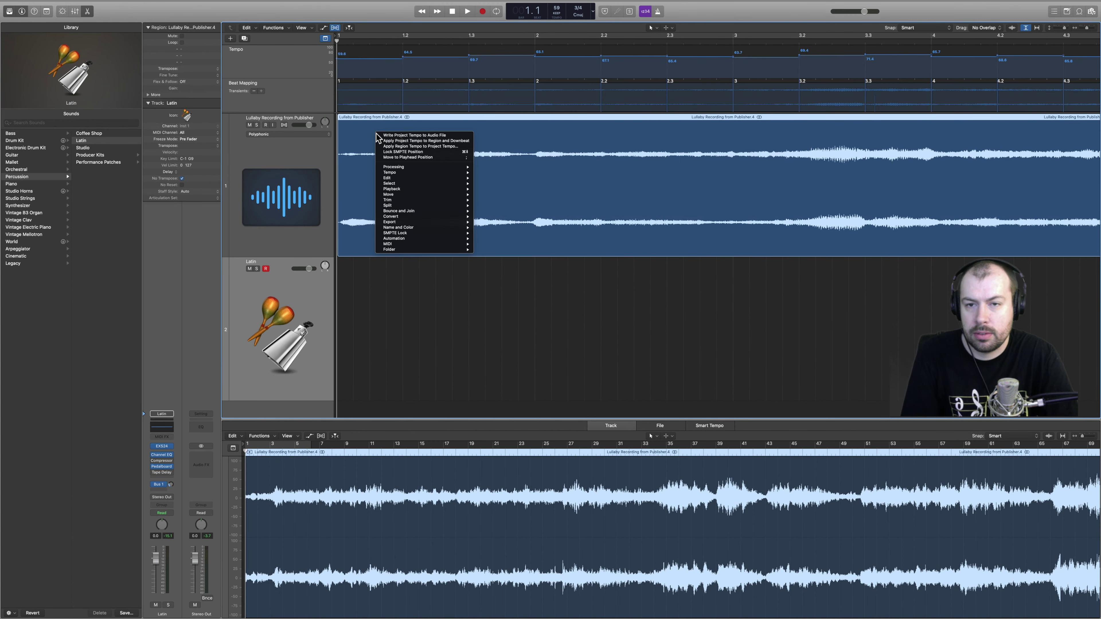
mouse_move(410, 173)
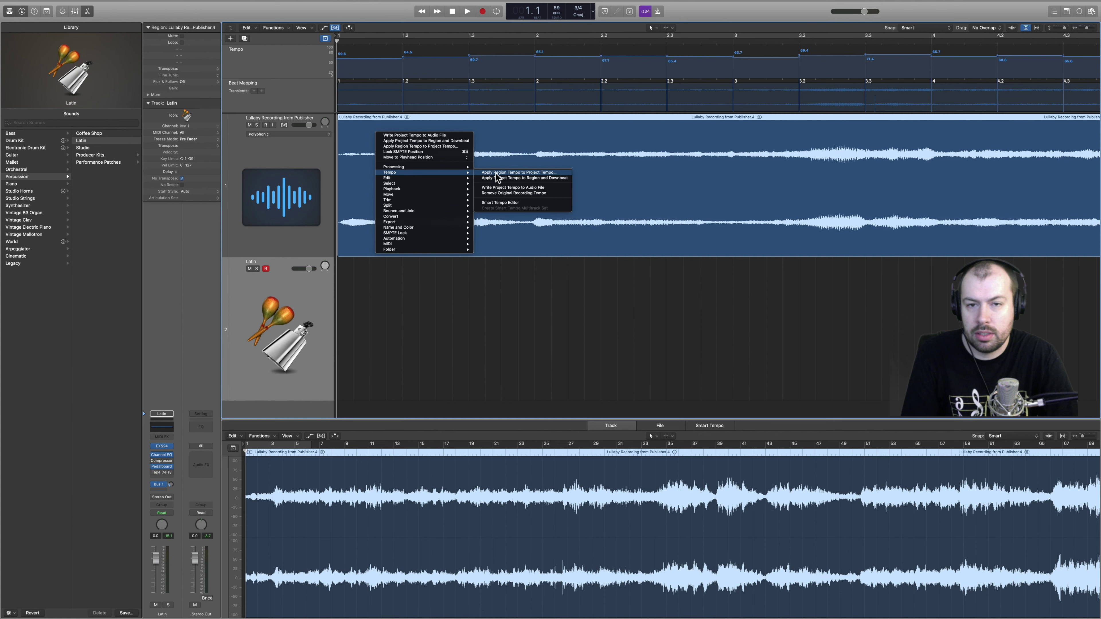
click(507, 189)
click(602, 186)
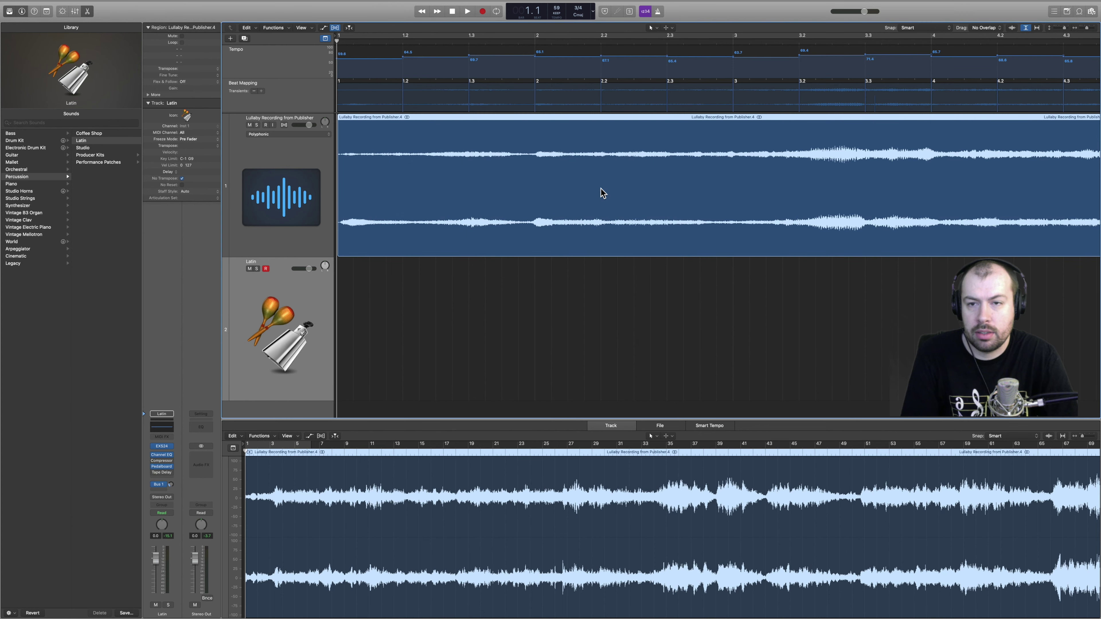
click(284, 126)
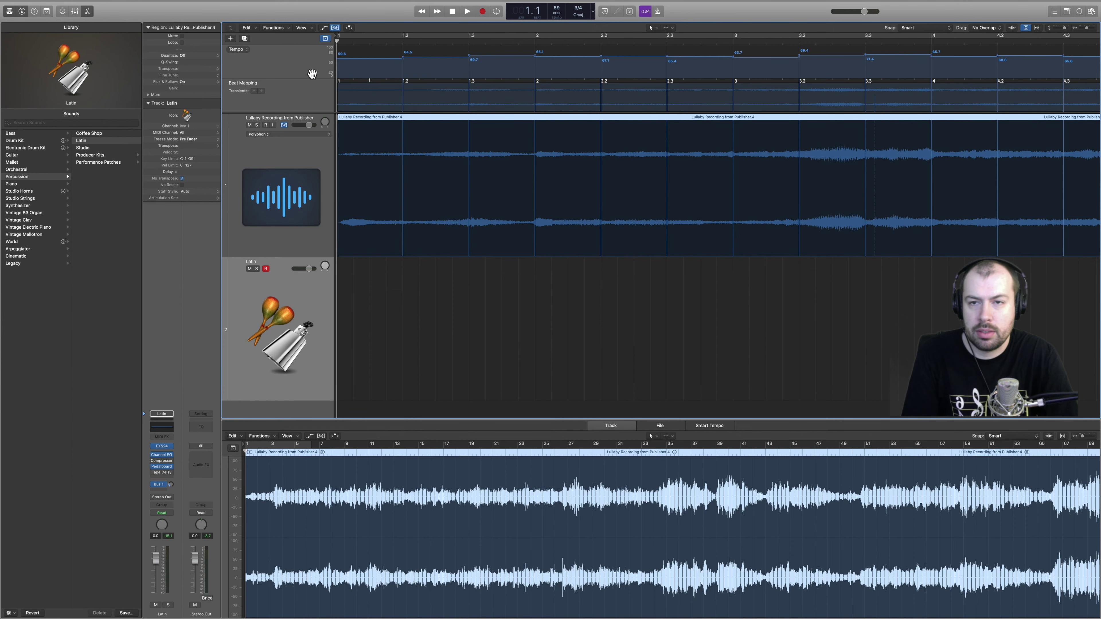
Step: Delete all the mapped tempo events from the Tempo track so the project has a single constant tempo
click(299, 68)
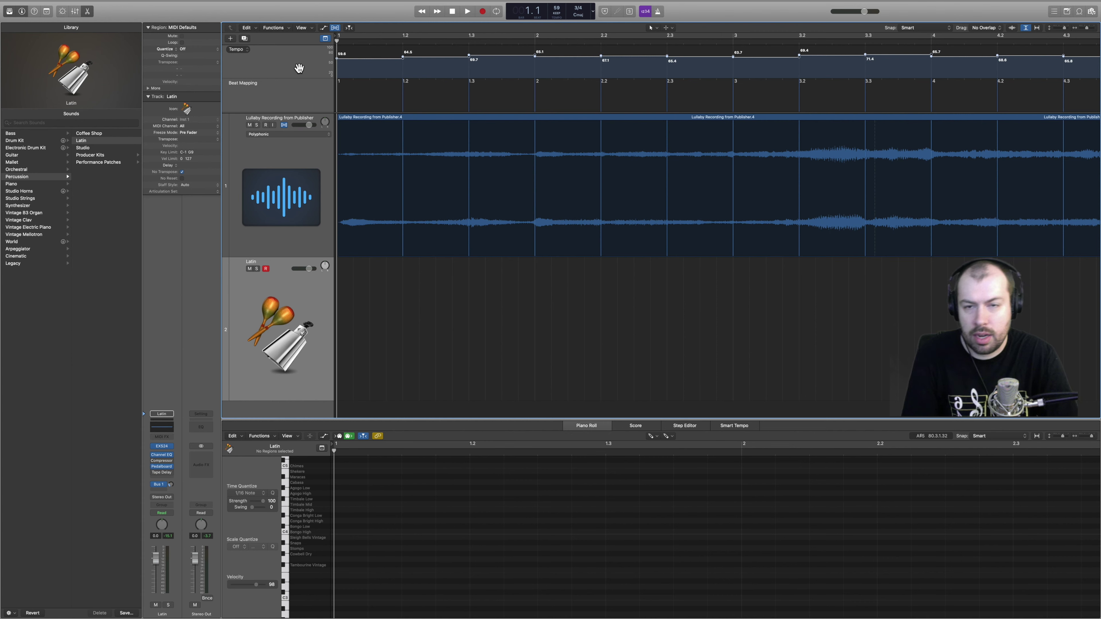
key(Delete)
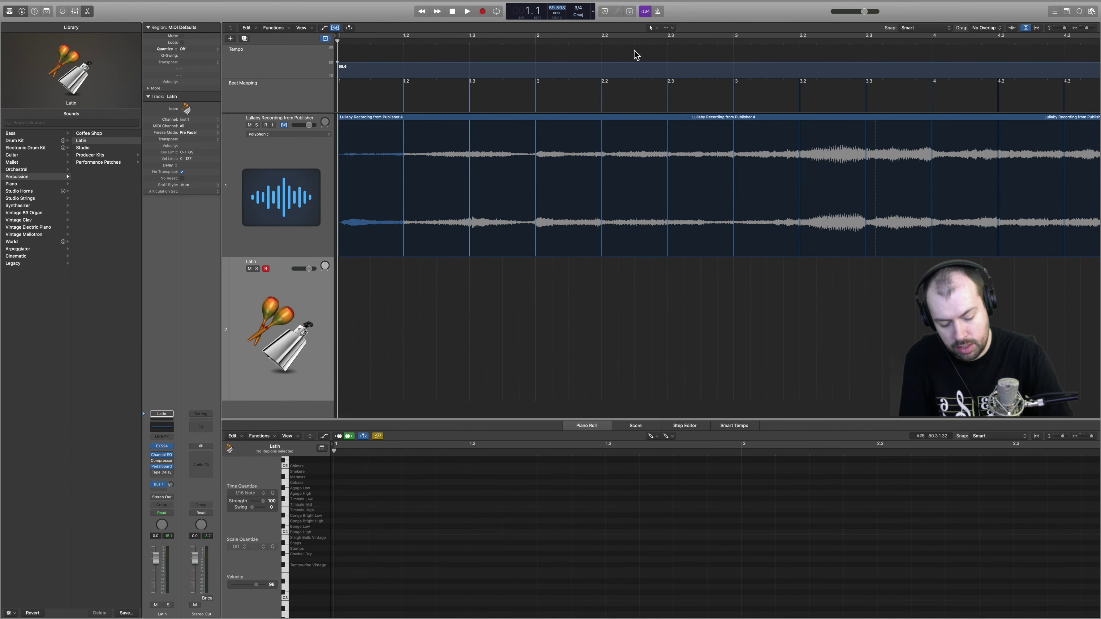
key(super+z)
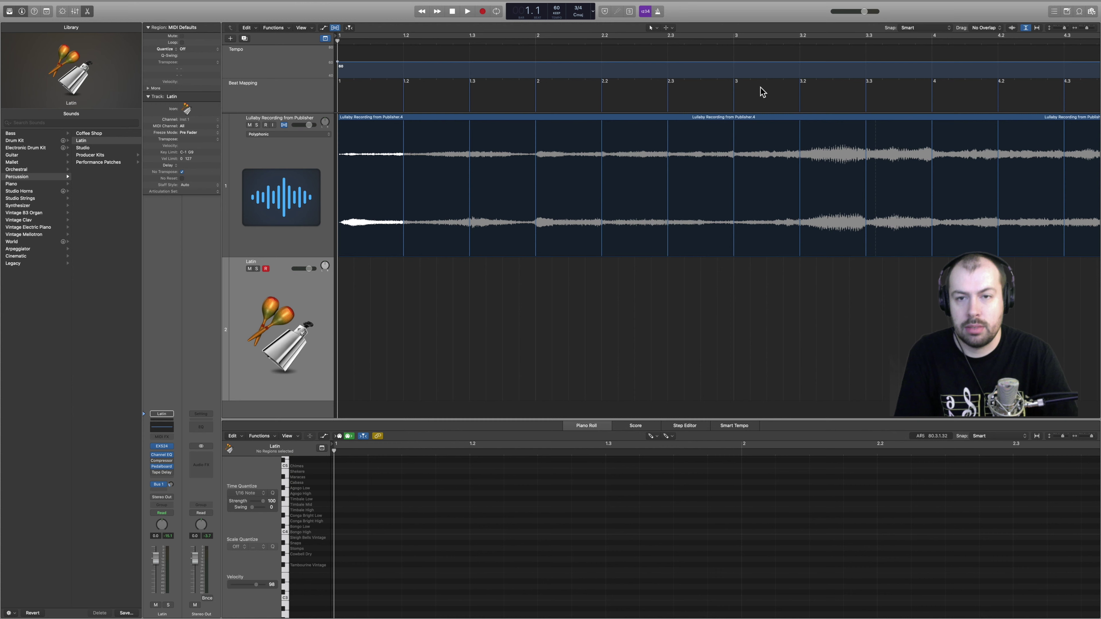
Step: Raise the project tempo to 65 BPM
click(1037, 28)
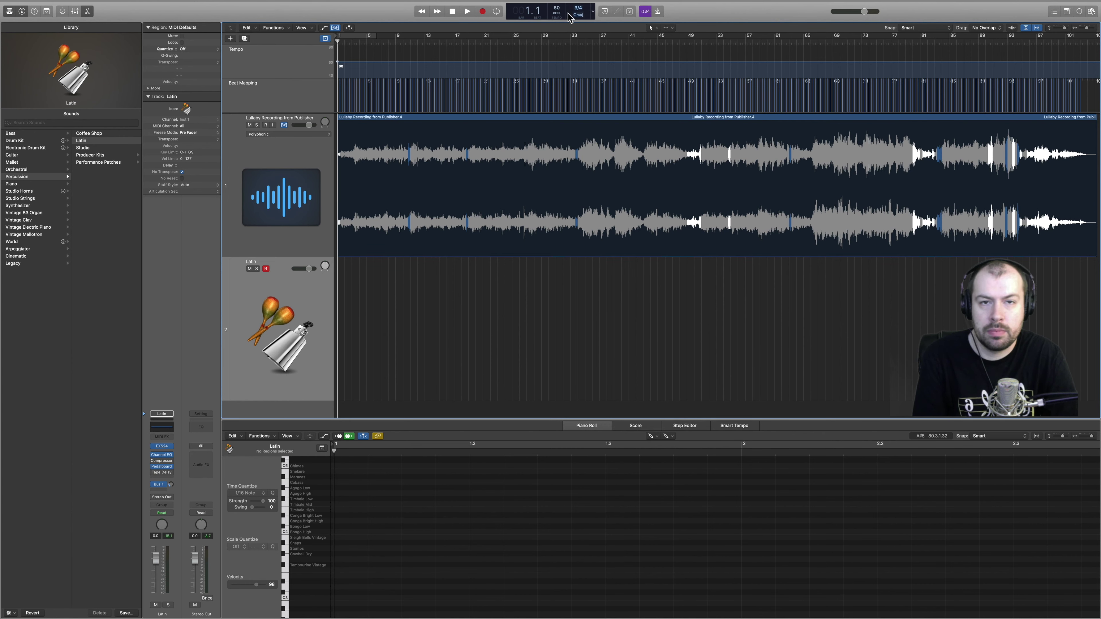
drag(559, 13, 562, 10)
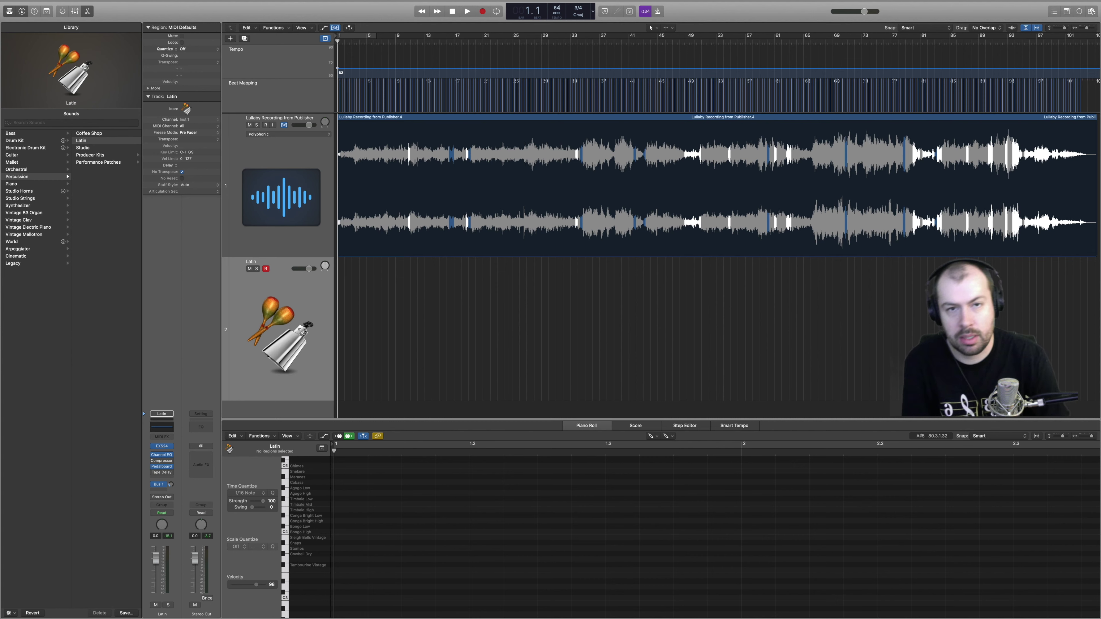
drag(557, 10, 557, 6)
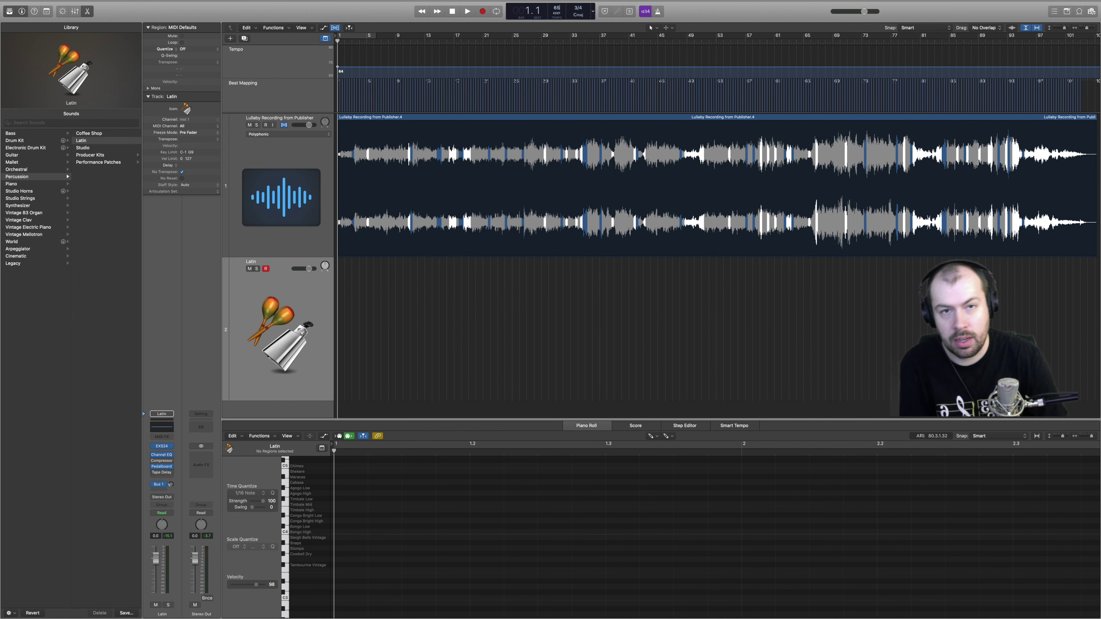
drag(557, 9, 556, 8)
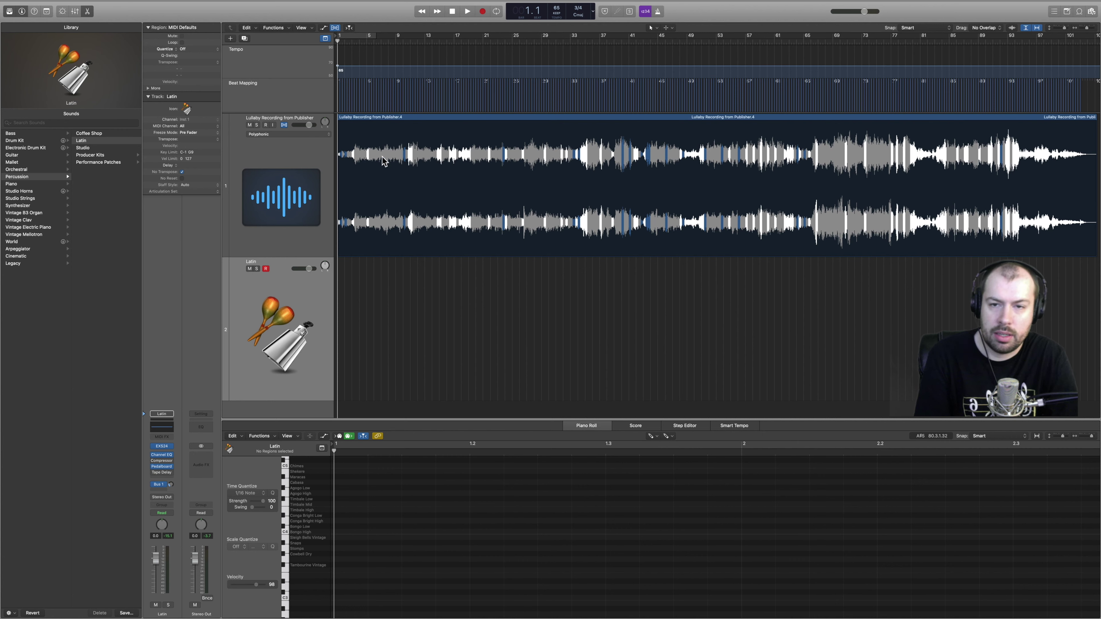
Step: Play the lullaby recording from the start with the metronome turned on, and return to bar 1
click(467, 12)
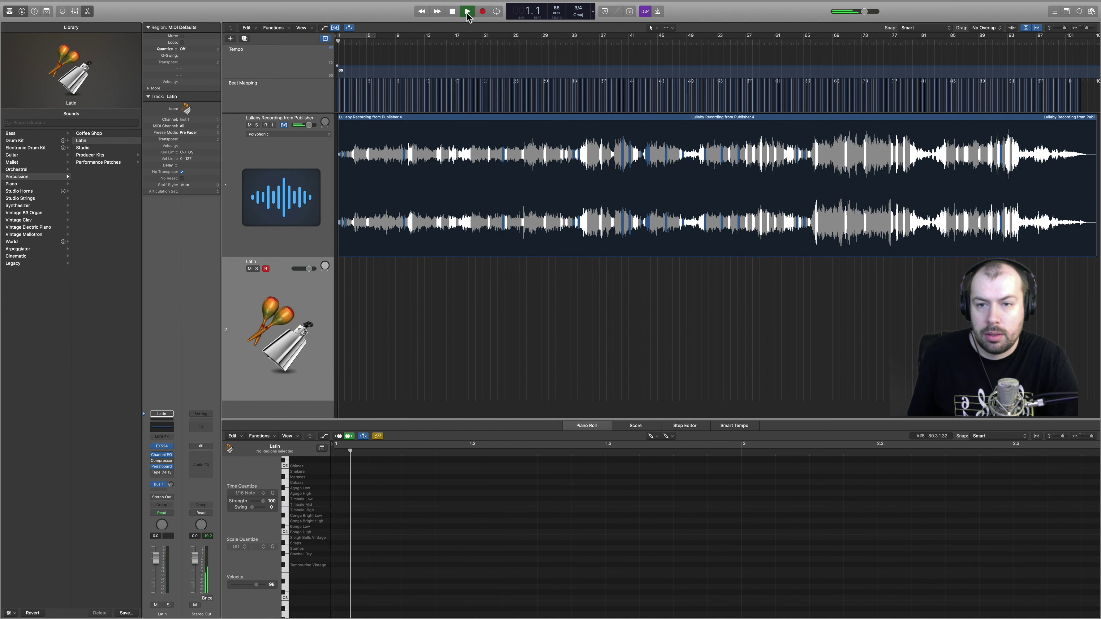
click(661, 13)
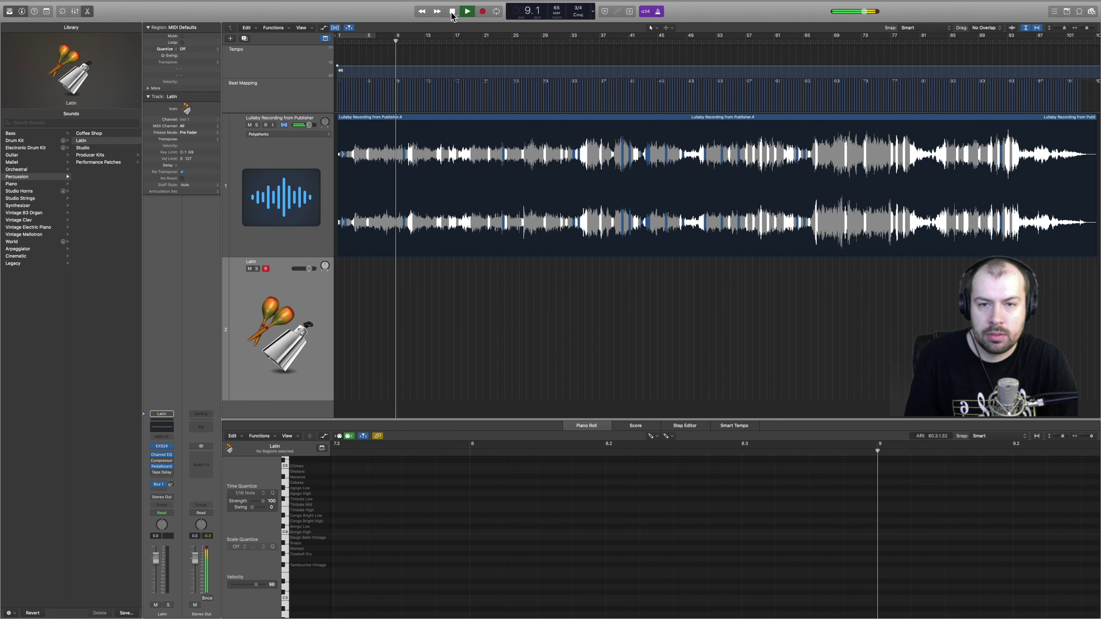
key(space)
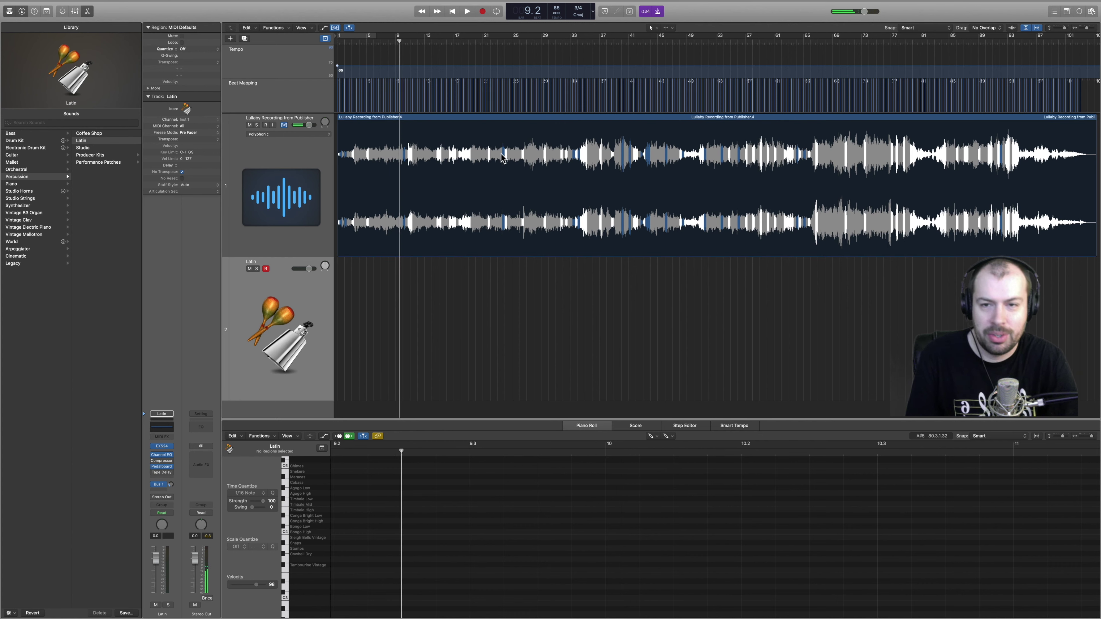
click(455, 12)
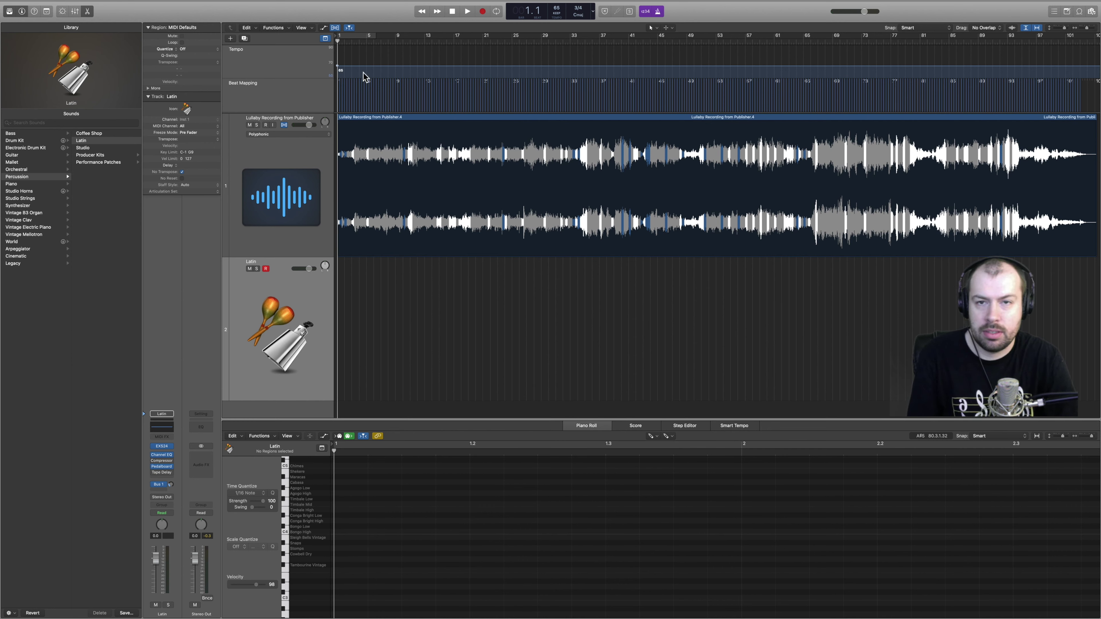
Step: Hide the Beat Mapping global track and enlarge the height of the Tempo track
click(1026, 28)
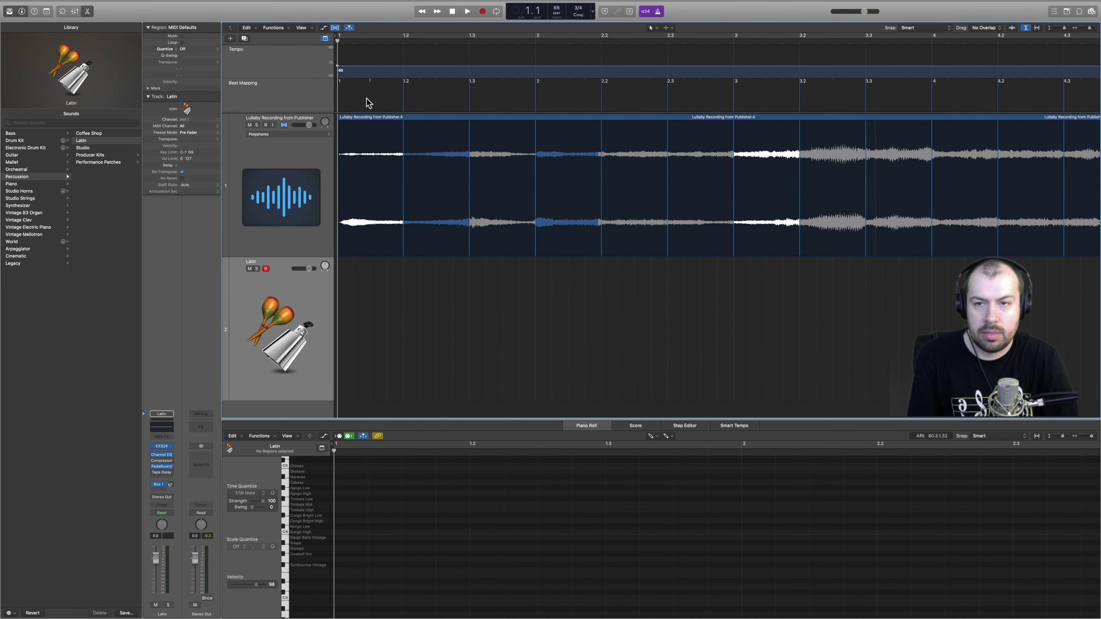
right_click(287, 90)
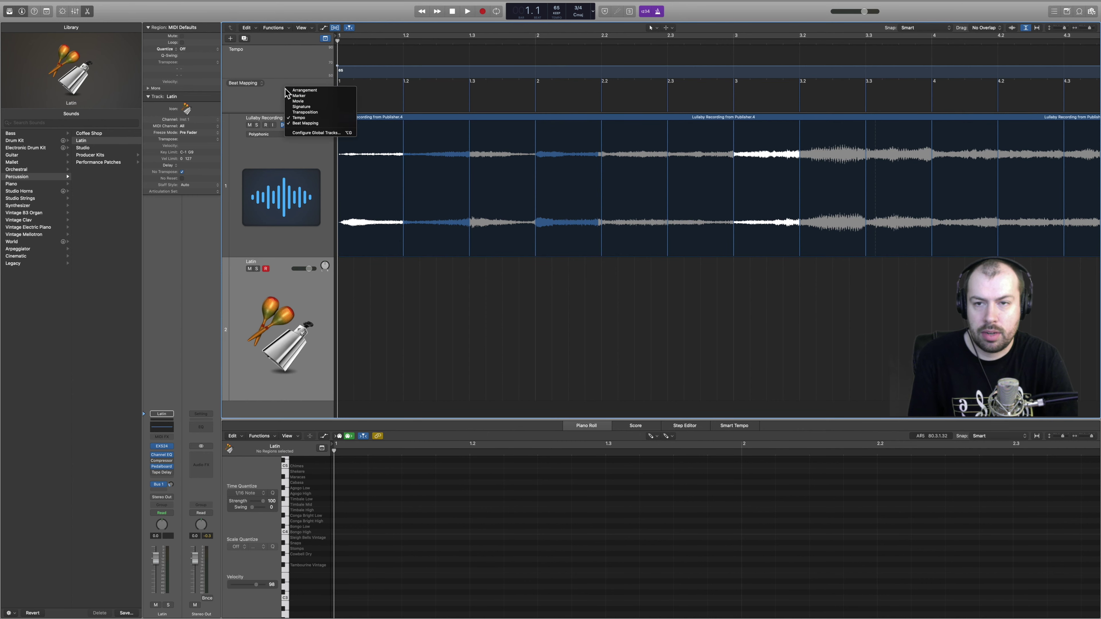
click(329, 124)
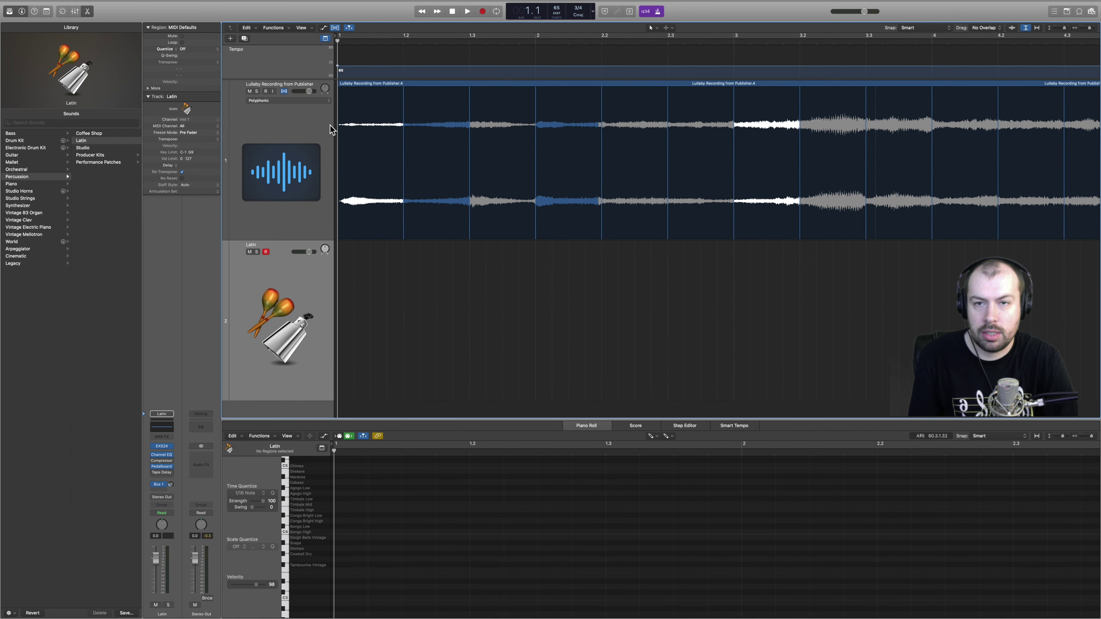
drag(323, 83, 315, 176)
drag(316, 182, 315, 186)
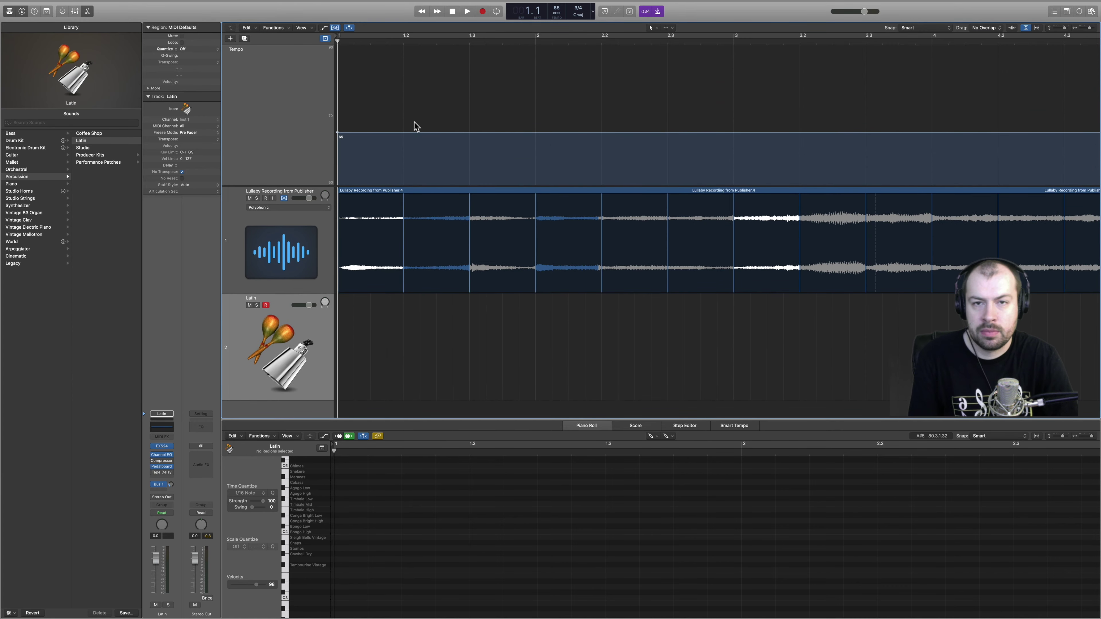
Step: Open the Lullaby score PDF from the desktop, examine the ritardando markings on the 1st Violin's second page, and return to Logic Pro
key(ctrl+Left)
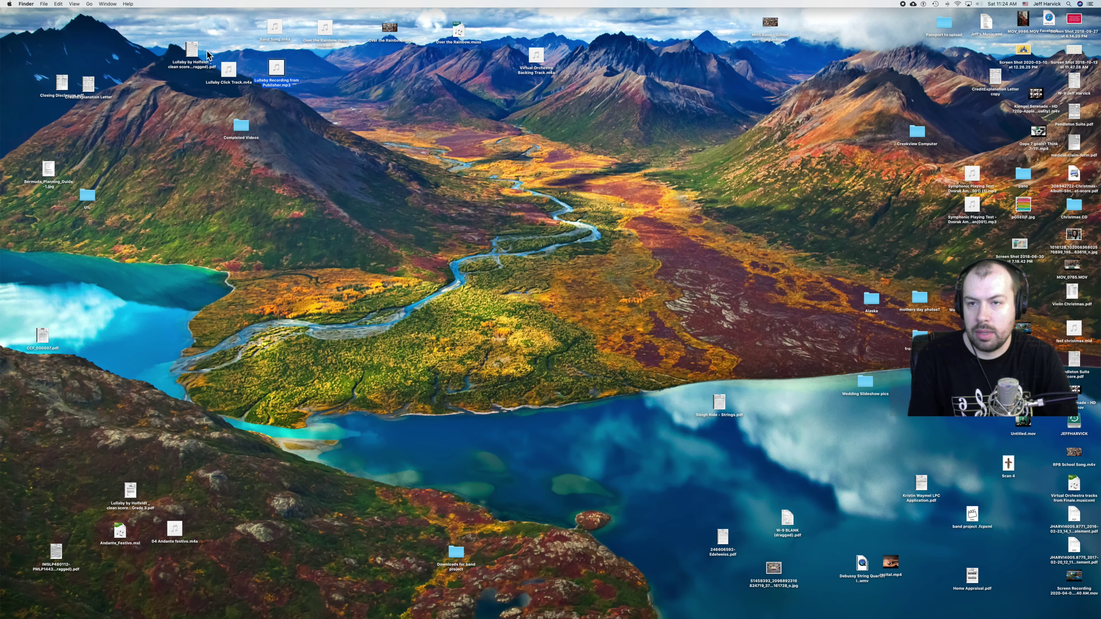
double_click(190, 50)
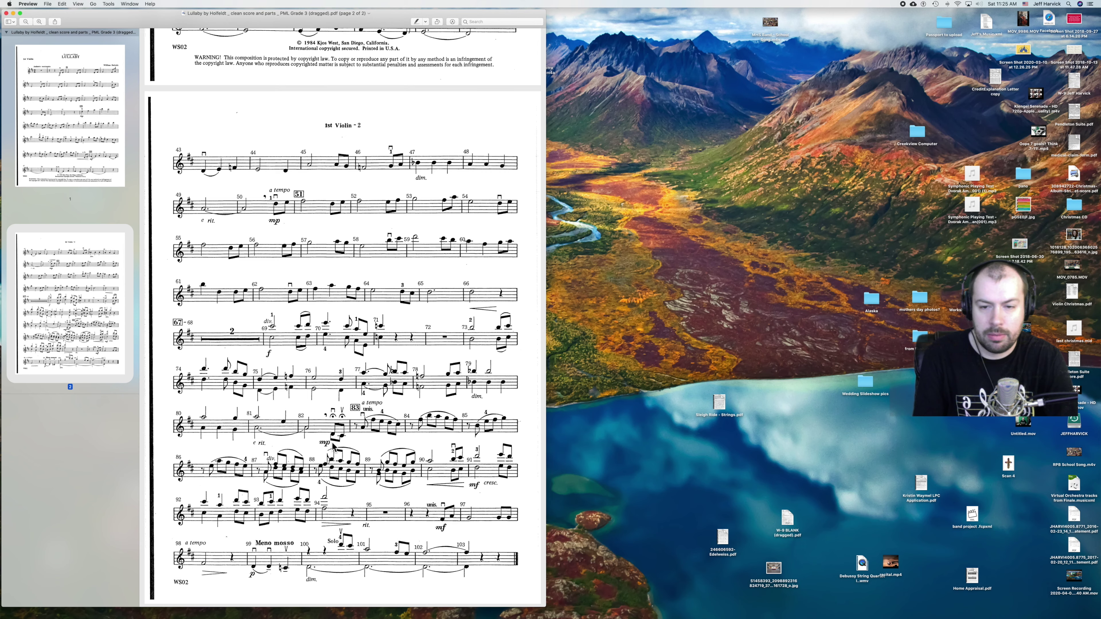
key(ctrl+Right)
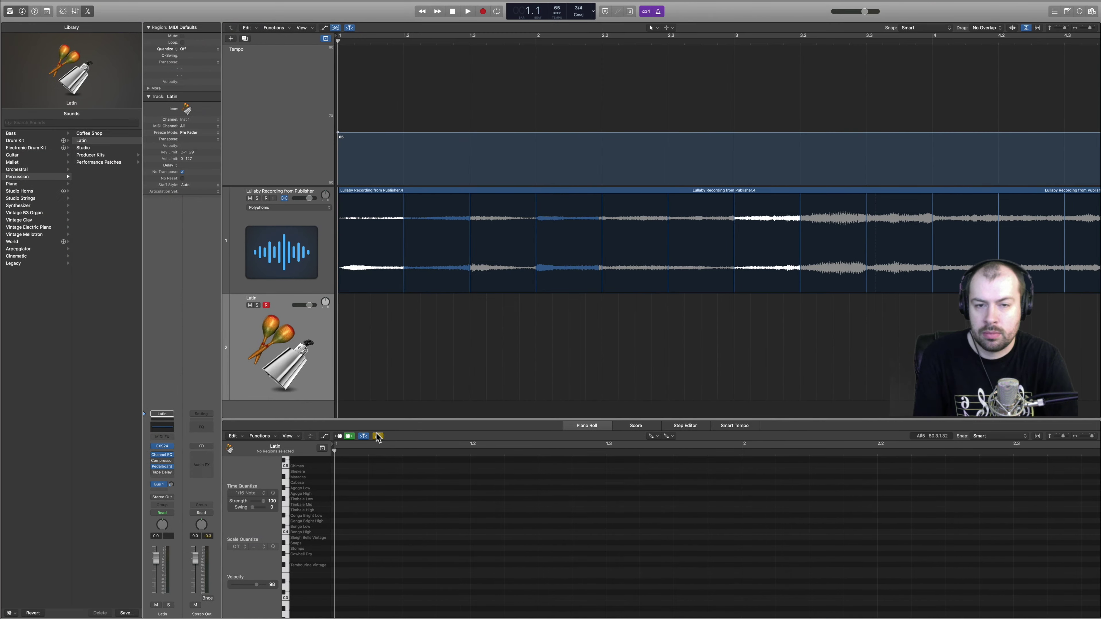
Step: Add a tempo point of 65 BPM at bar 79 on the Tempo track
scroll(789, 285, right, 20)
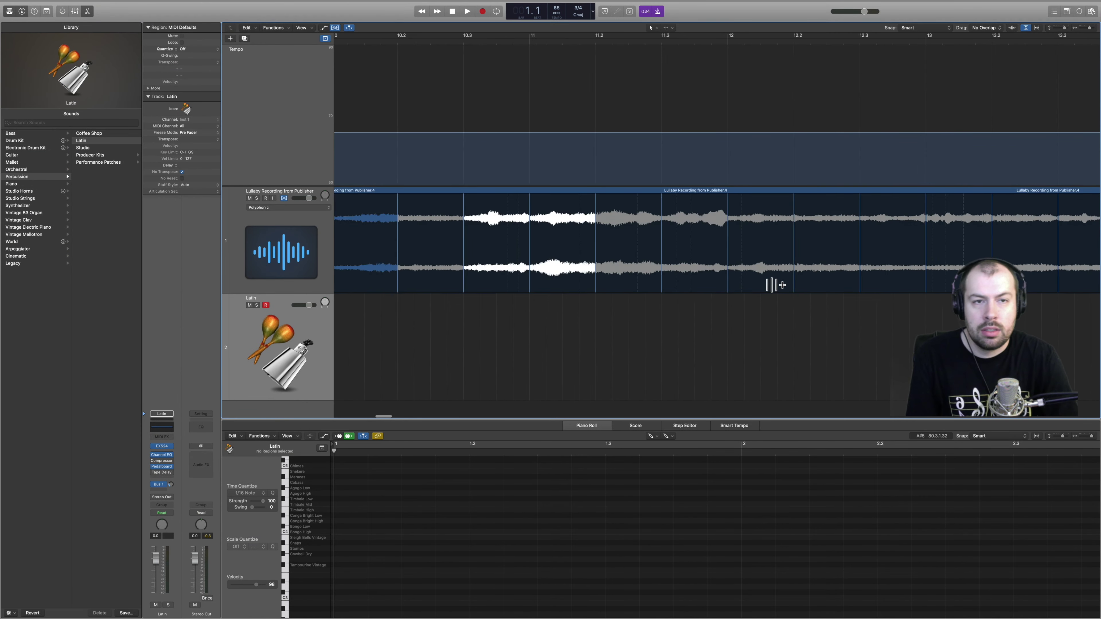
scroll(767, 286, right, 20)
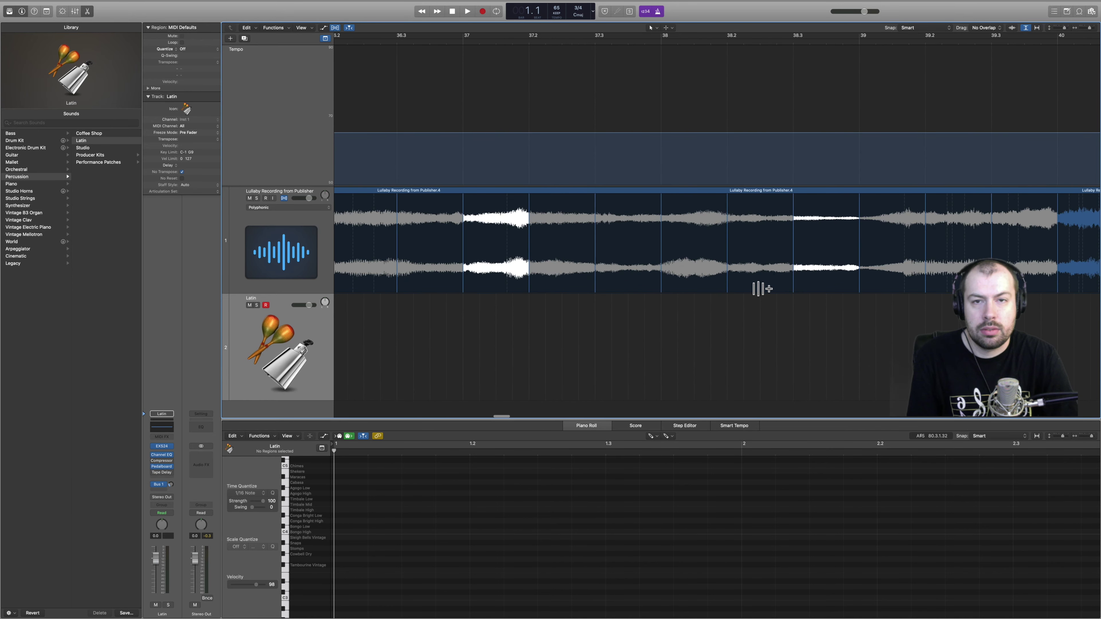
scroll(755, 290, right, 20)
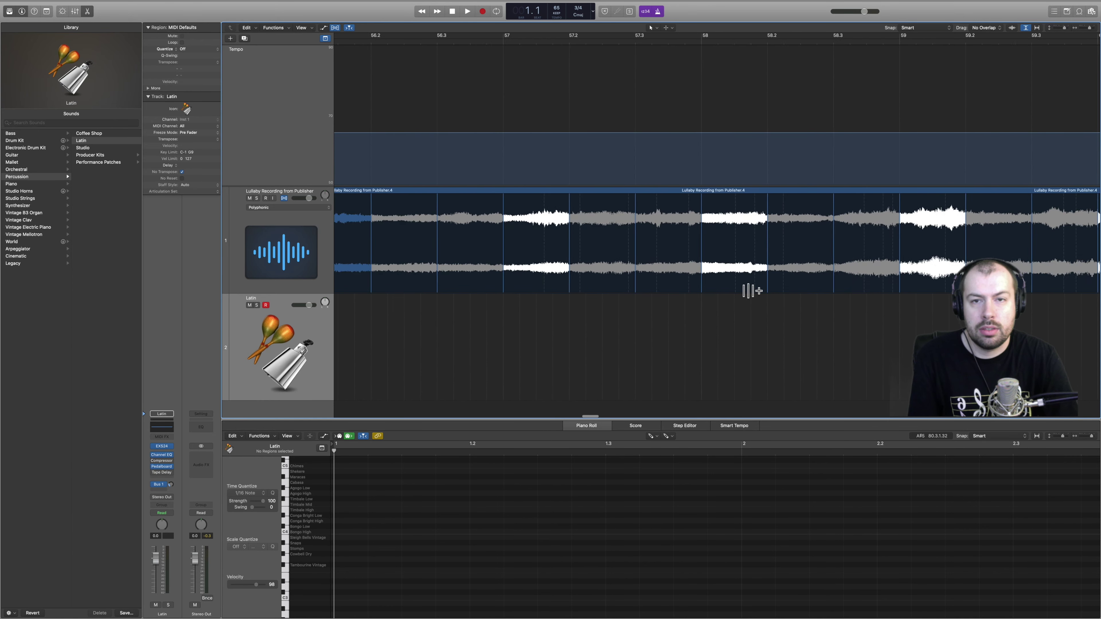
scroll(748, 291, right, 10)
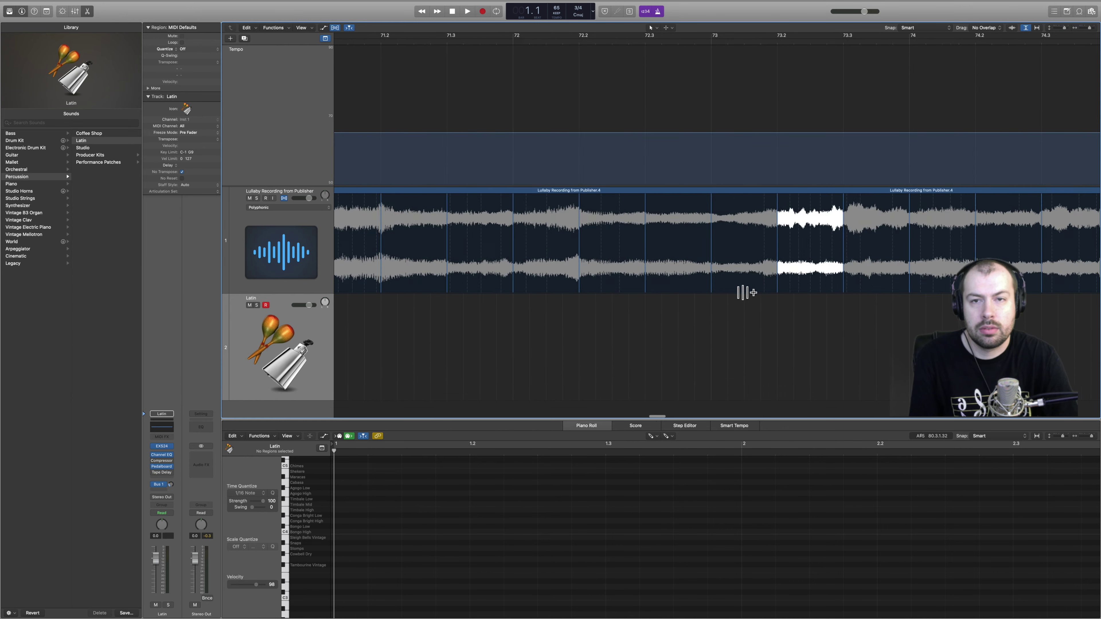
scroll(745, 292, right, 4)
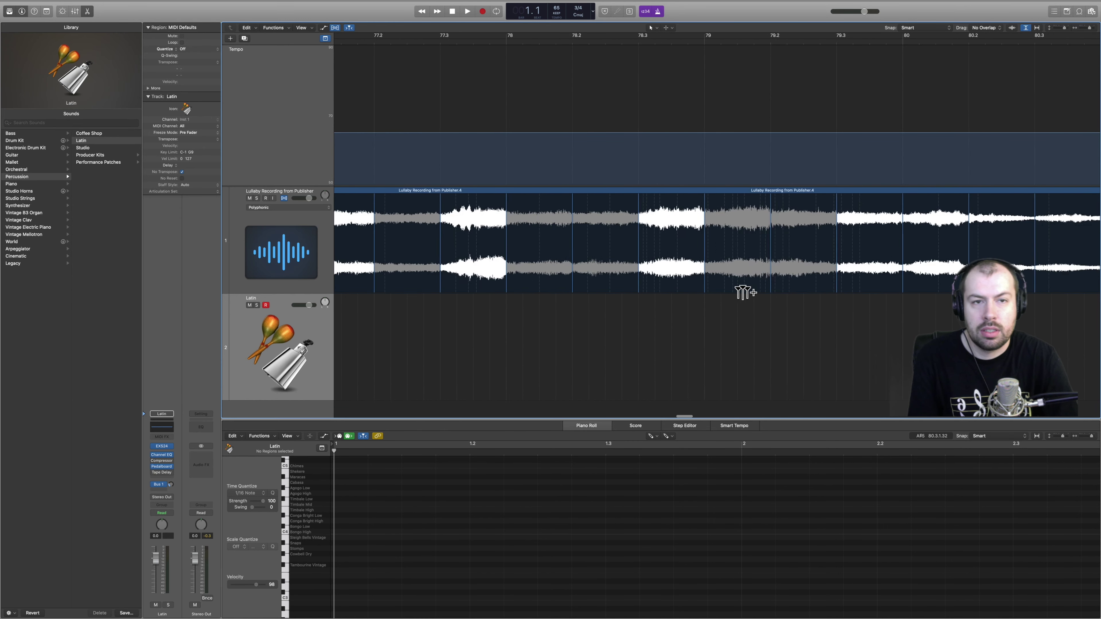
click(625, 135)
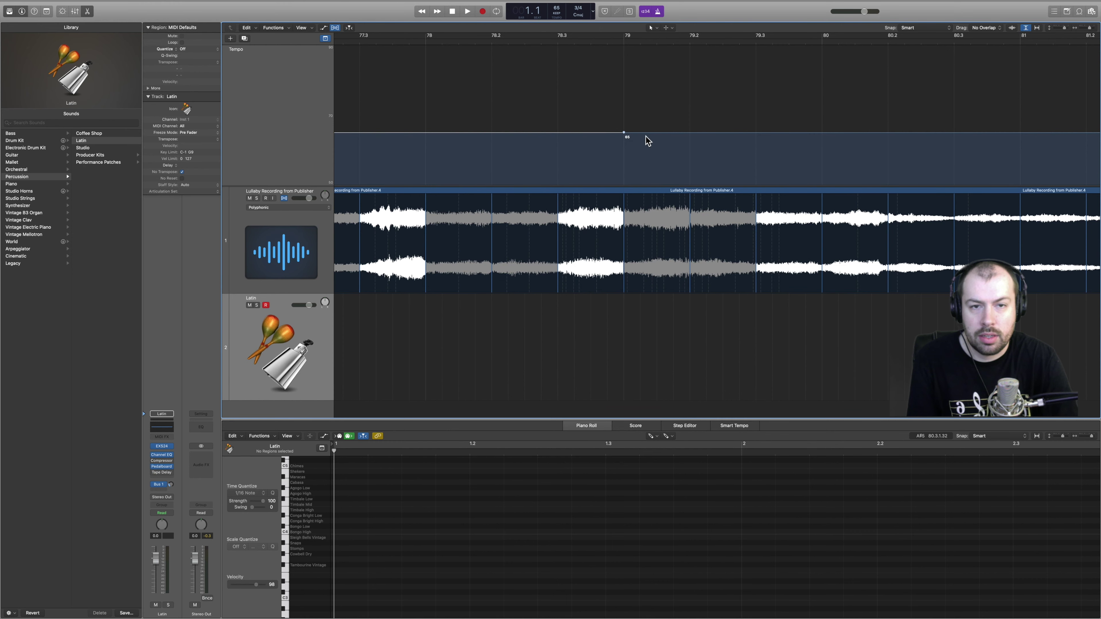
Step: Add tempo points at bar 83 and at beat 3 of bar 82 on the Tempo track
scroll(939, 157, right, 2)
scroll(922, 152, right, 2)
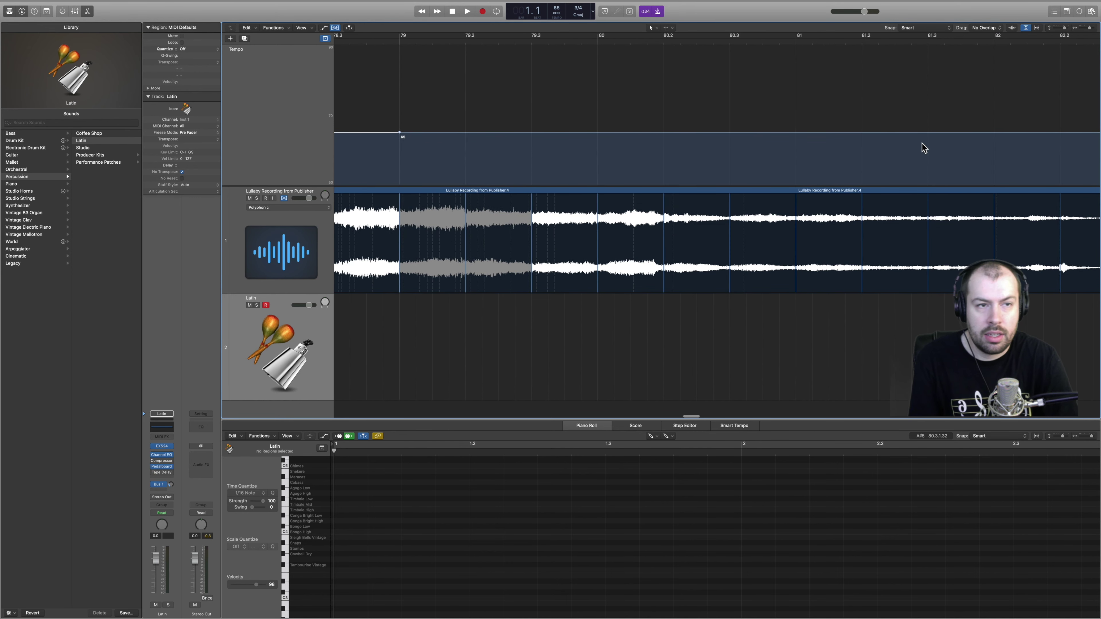
click(1090, 30)
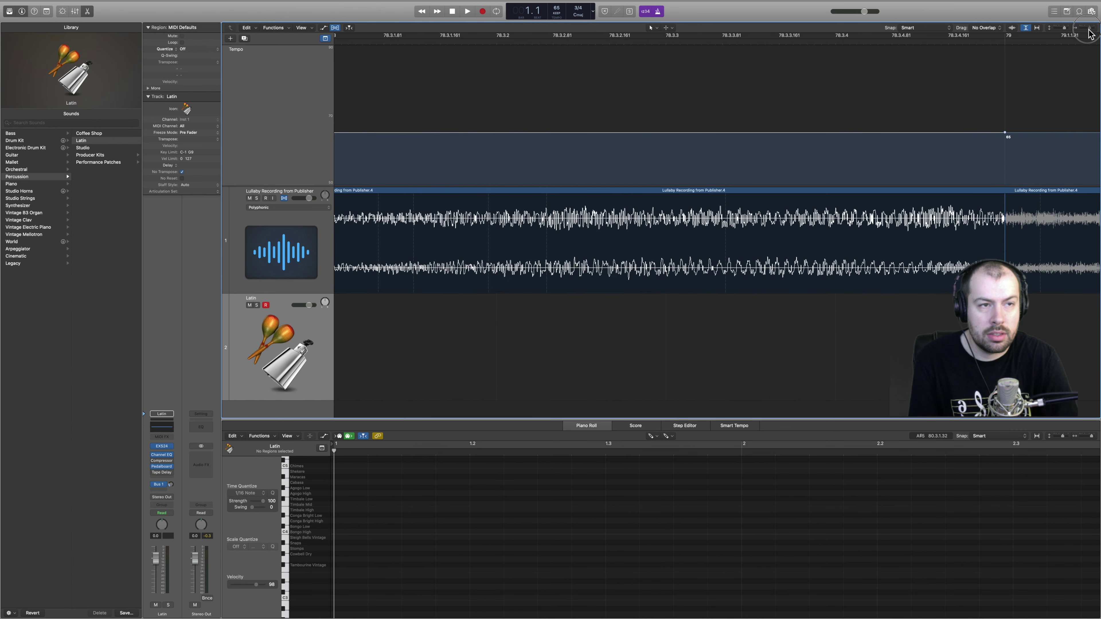
scroll(1053, 67, right, 5)
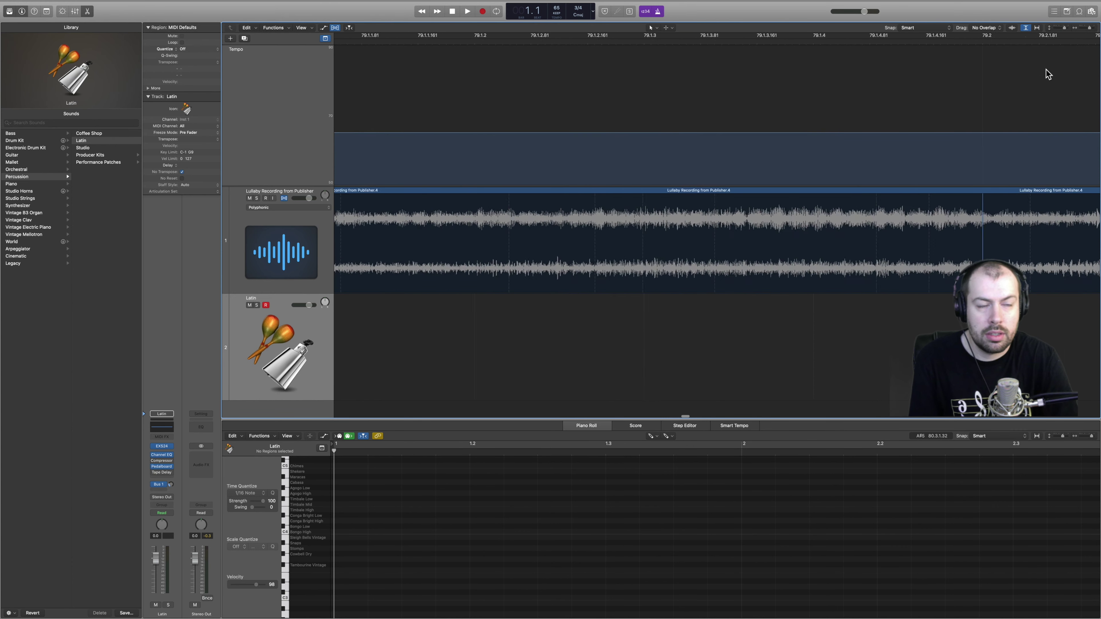
scroll(1049, 74, right, 6)
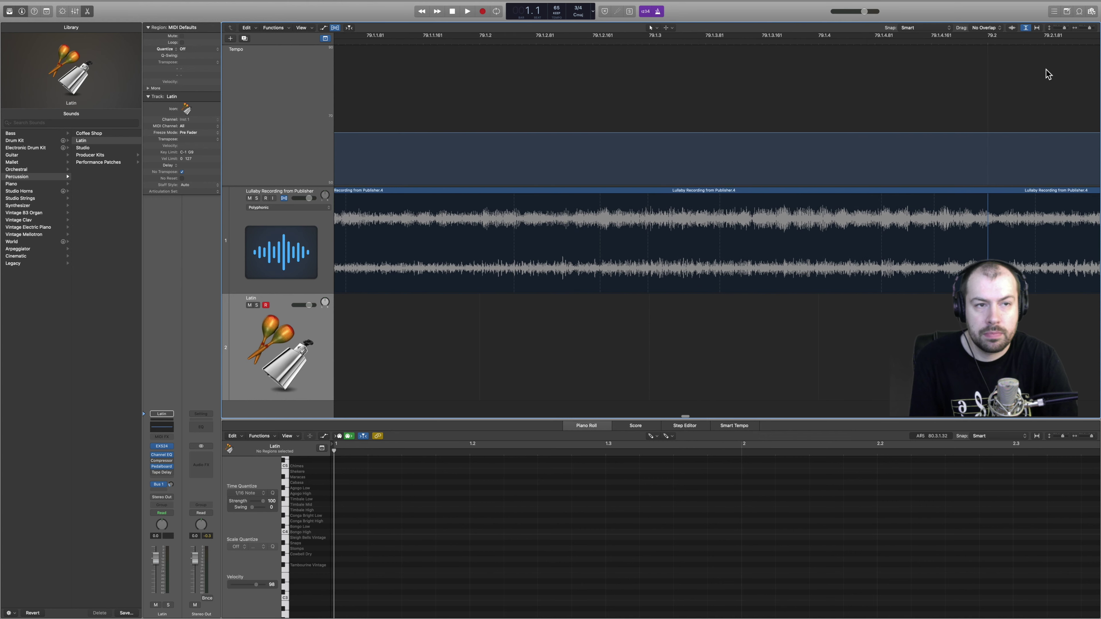
scroll(1070, 39, left, 2)
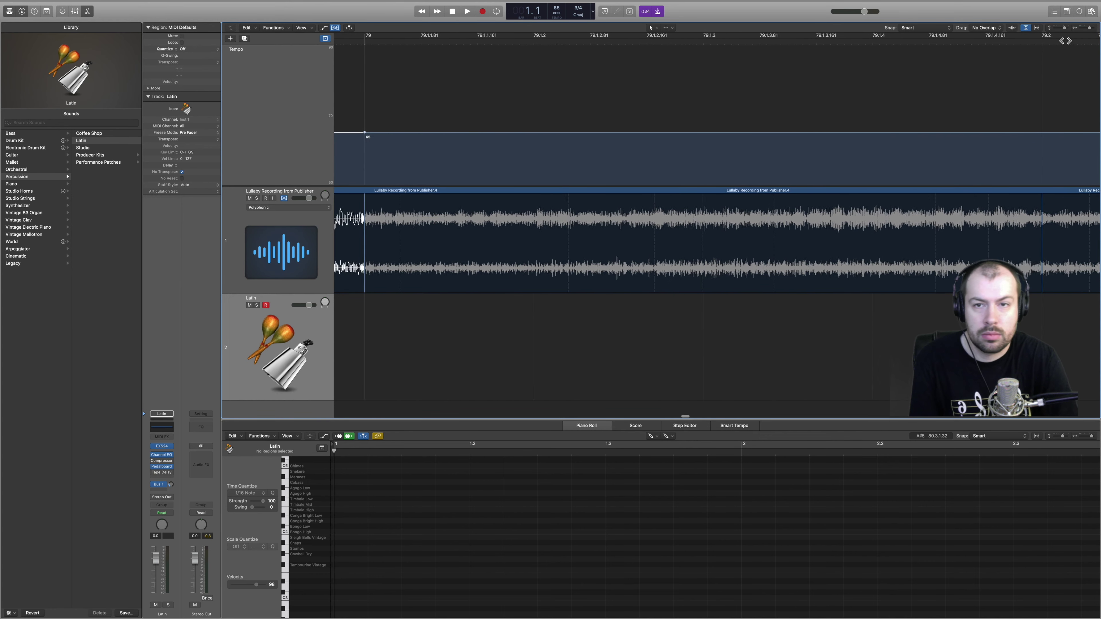
scroll(1093, 32, down, 5)
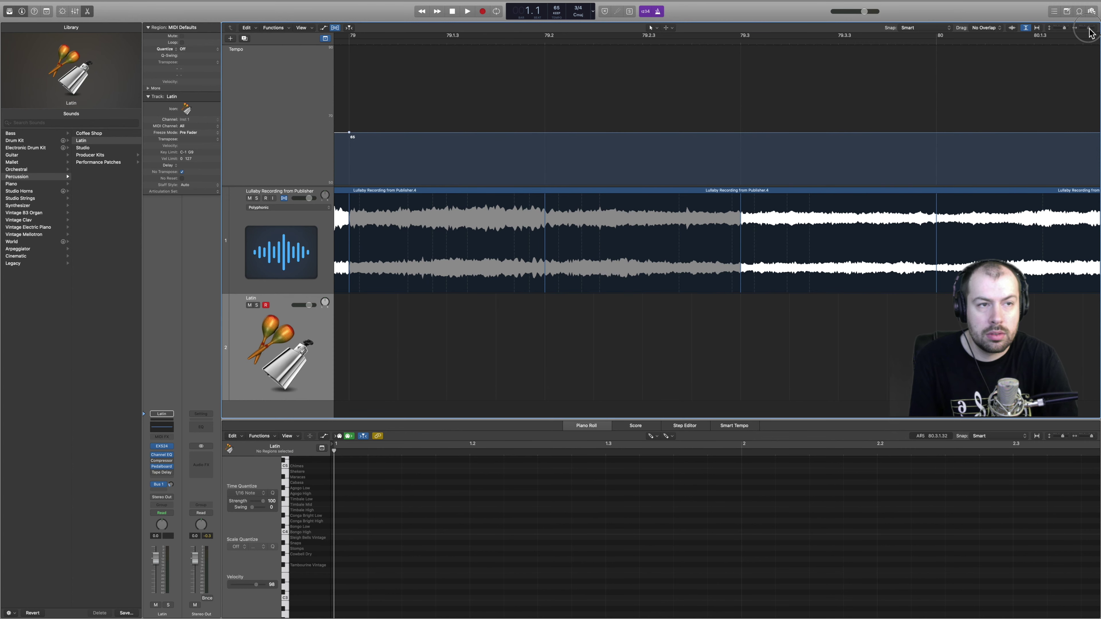
scroll(1090, 33, down, 5)
scroll(1087, 34, up, 1)
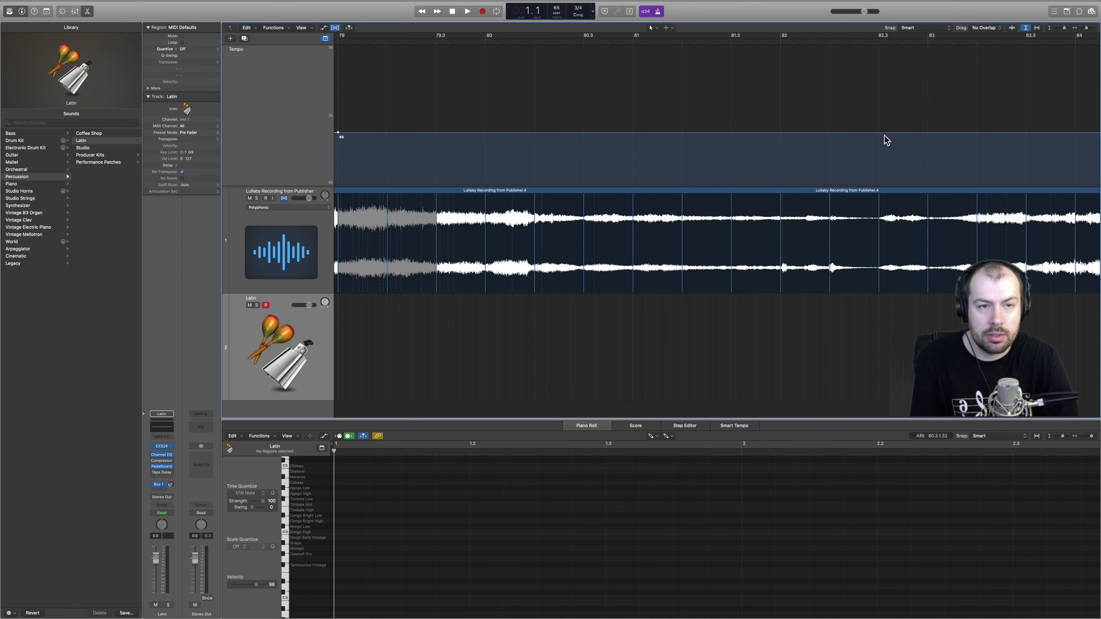
click(928, 132)
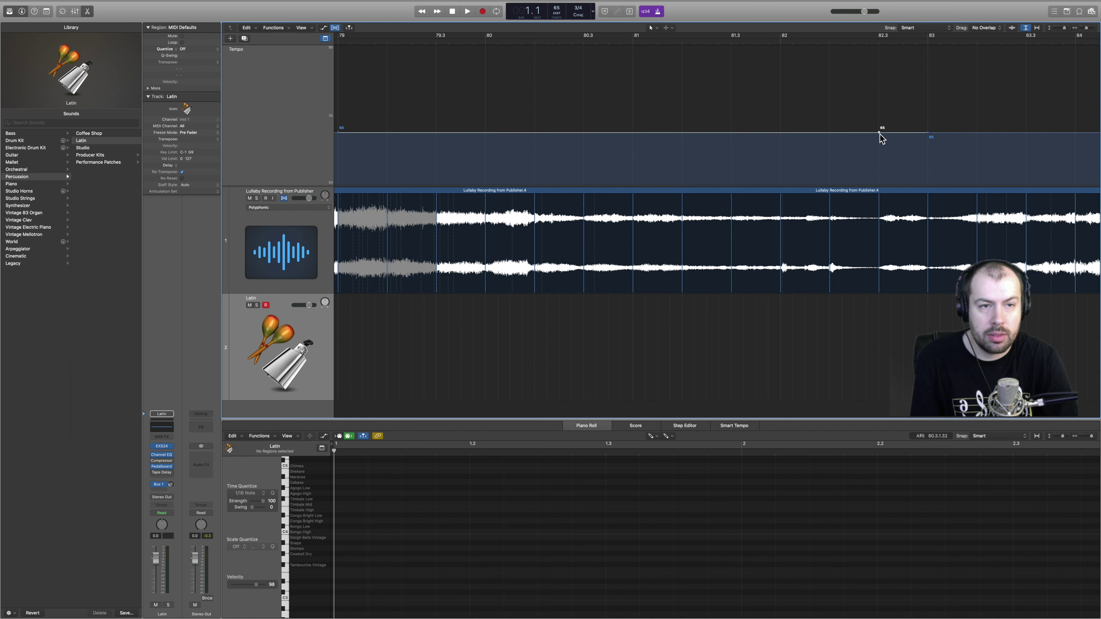
Step: Lower the tempo at beat 3 of bar 82 to 14 BPM and bend the transition from bar 79 into a gradual slowing curve
drag(901, 138, 898, 232)
drag(902, 169, 902, 169)
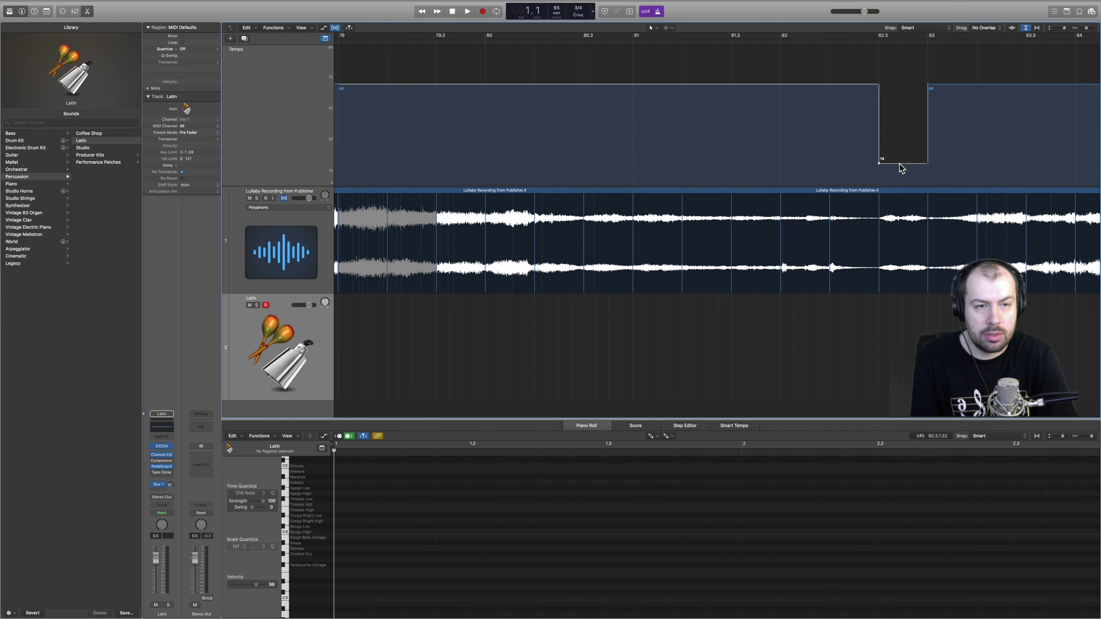
scroll(720, 138, left, 3)
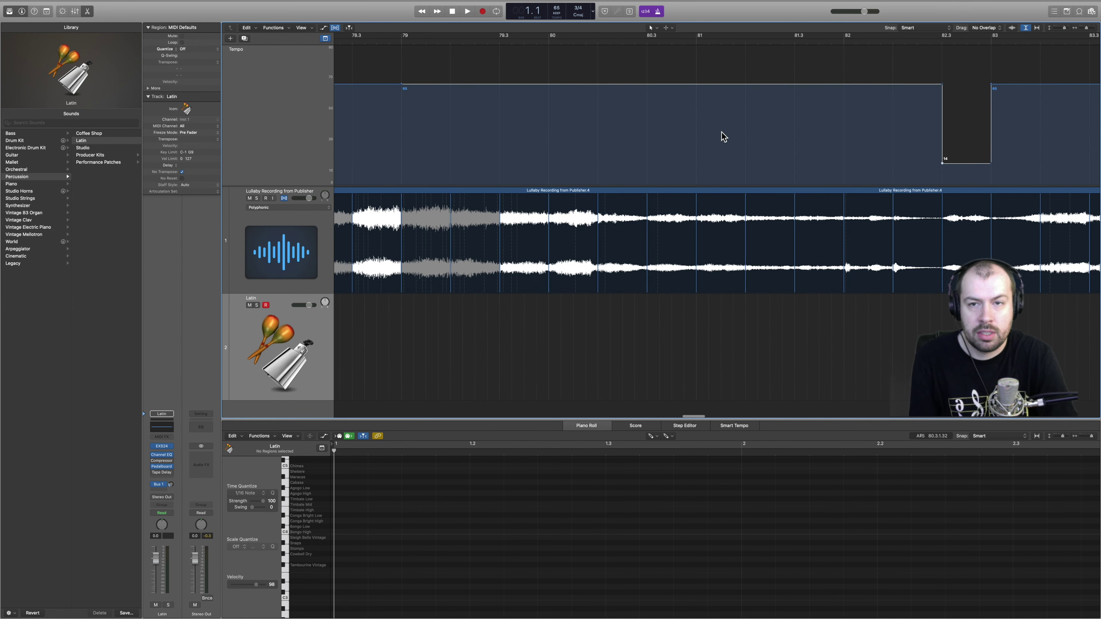
mouse_move(944, 91)
mouse_down()
mouse_move(953, 106)
mouse_move(946, 94)
mouse_move(941, 109)
mouse_up()
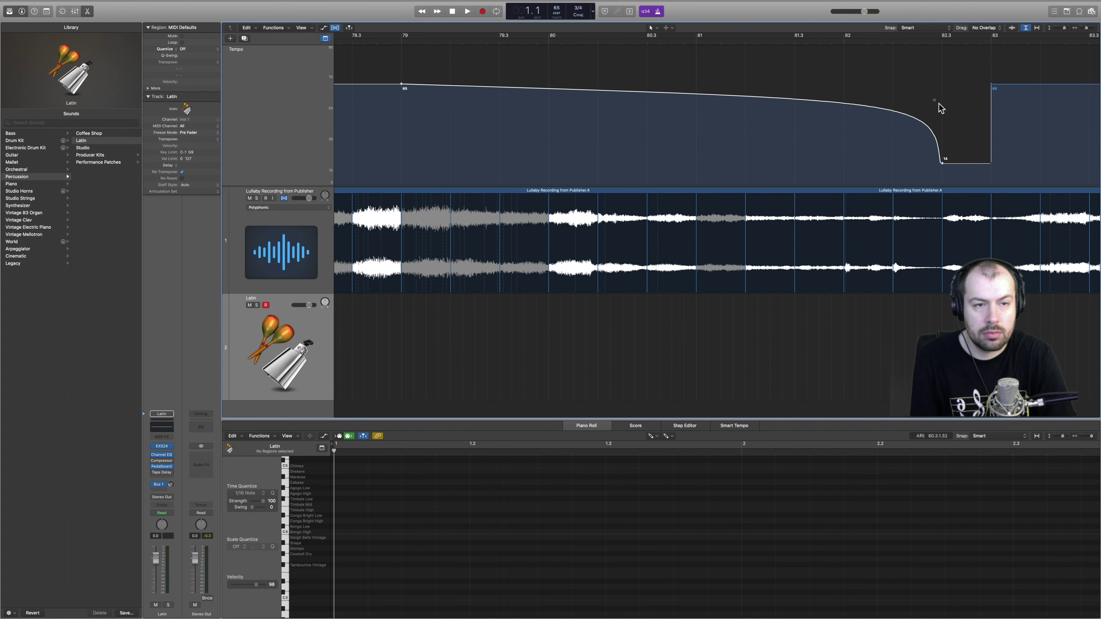
Step: Refine the bend of the slowing tempo curve between bar 79 and beat 3 of bar 82 on the Tempo track
click(936, 102)
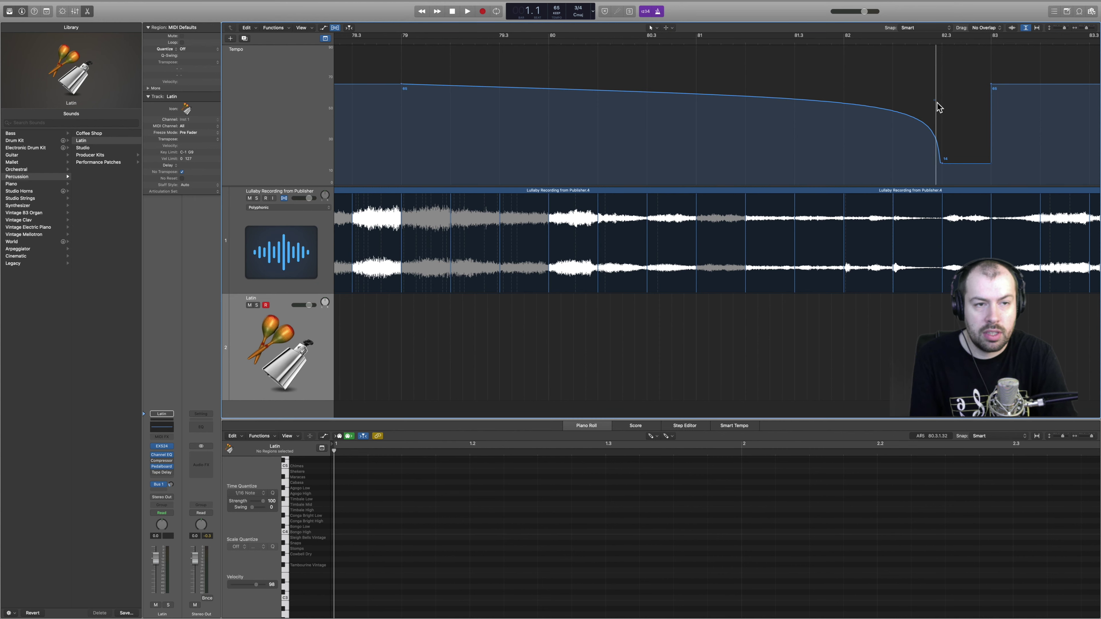
click(944, 104)
drag(937, 98, 931, 111)
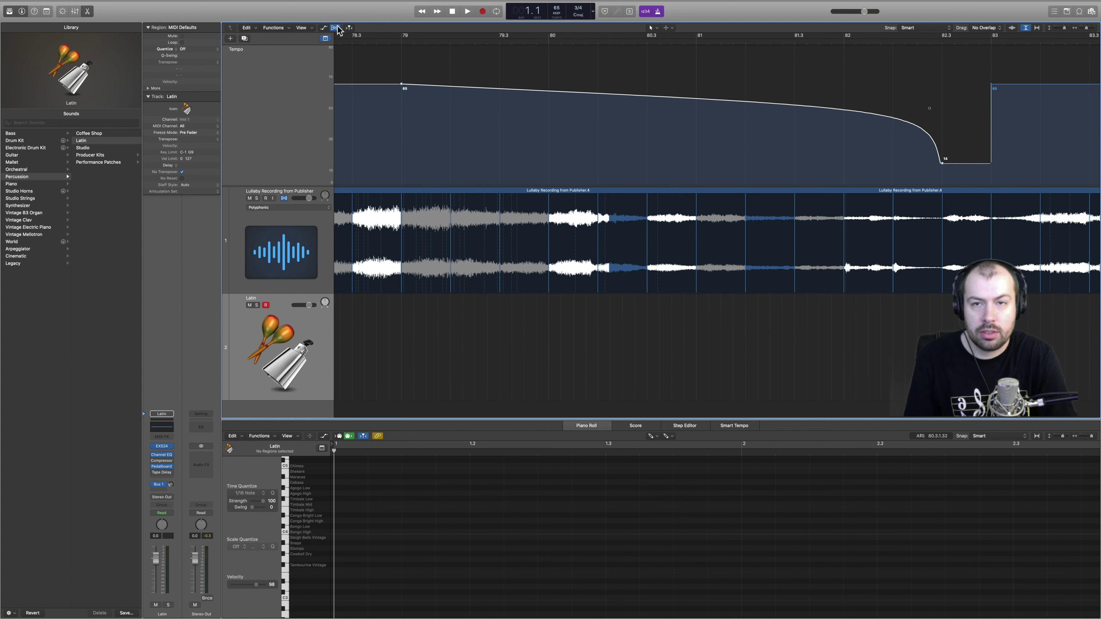
Step: Play the slowed passage from bar 79, and check the earlier ritardando on the 1st Violin's second page in the score
click(402, 39)
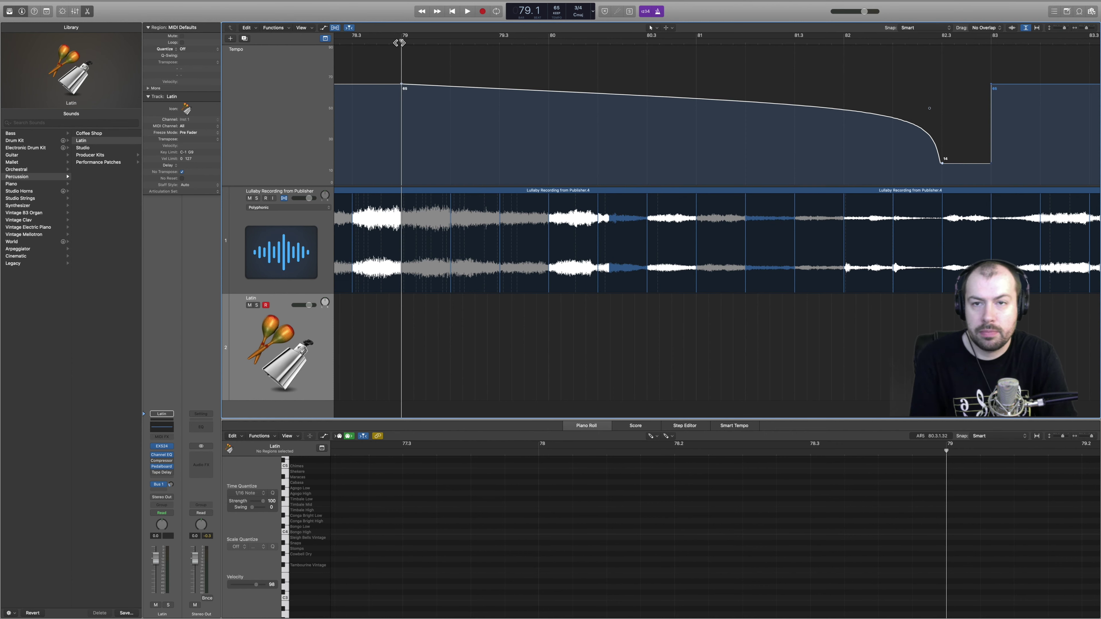
key(space)
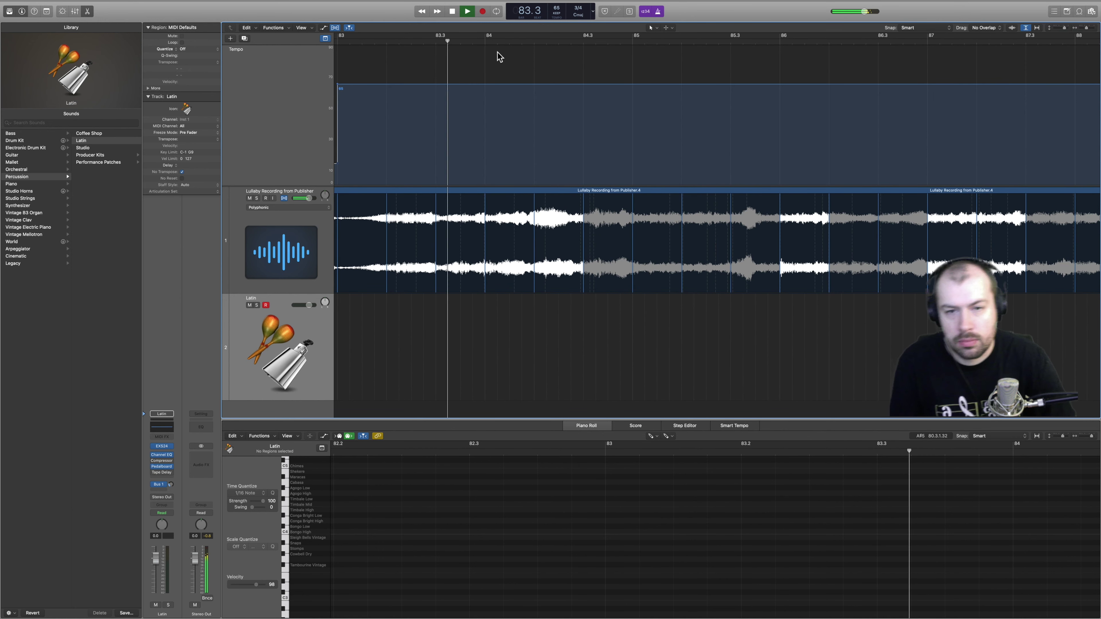
key(space)
scroll(509, 93, left, 5)
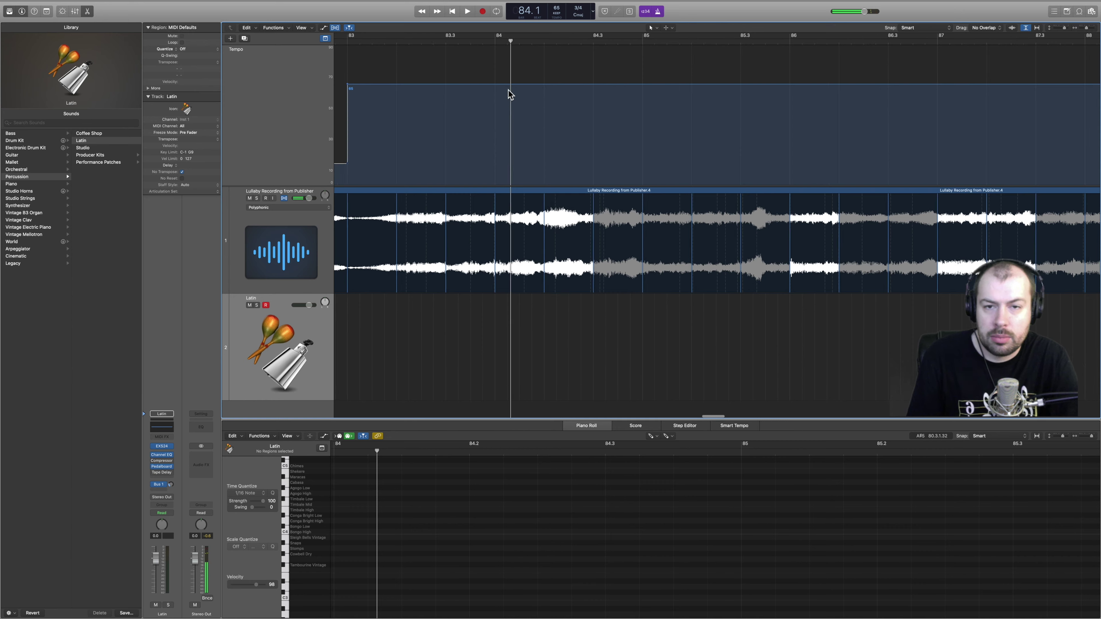
key(ctrl+Left)
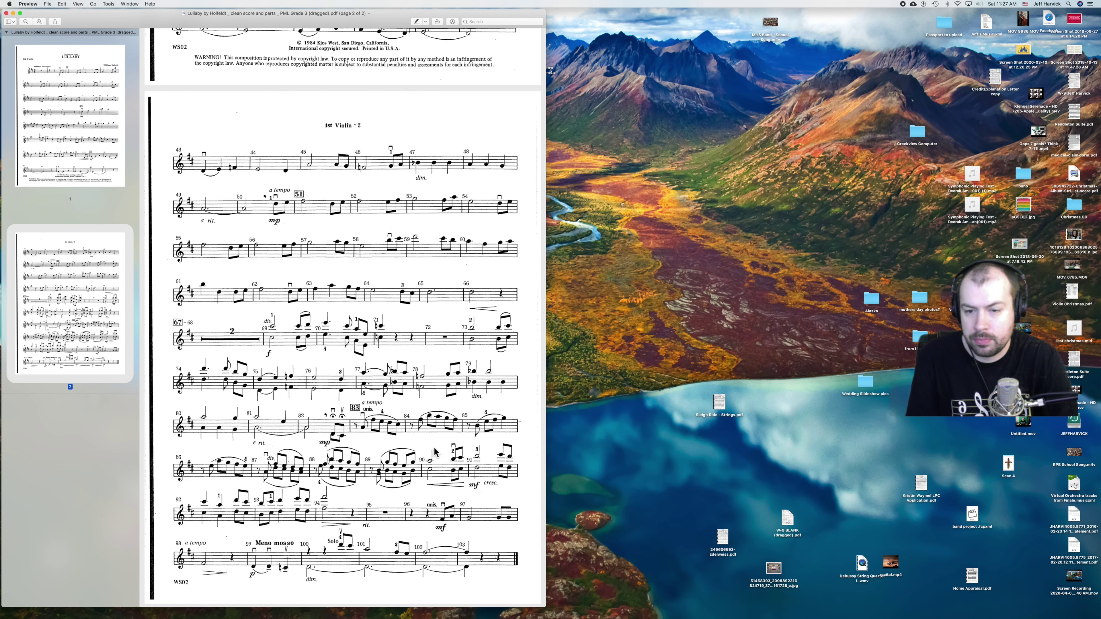
scroll(424, 444, down, 1)
scroll(424, 444, up, 5)
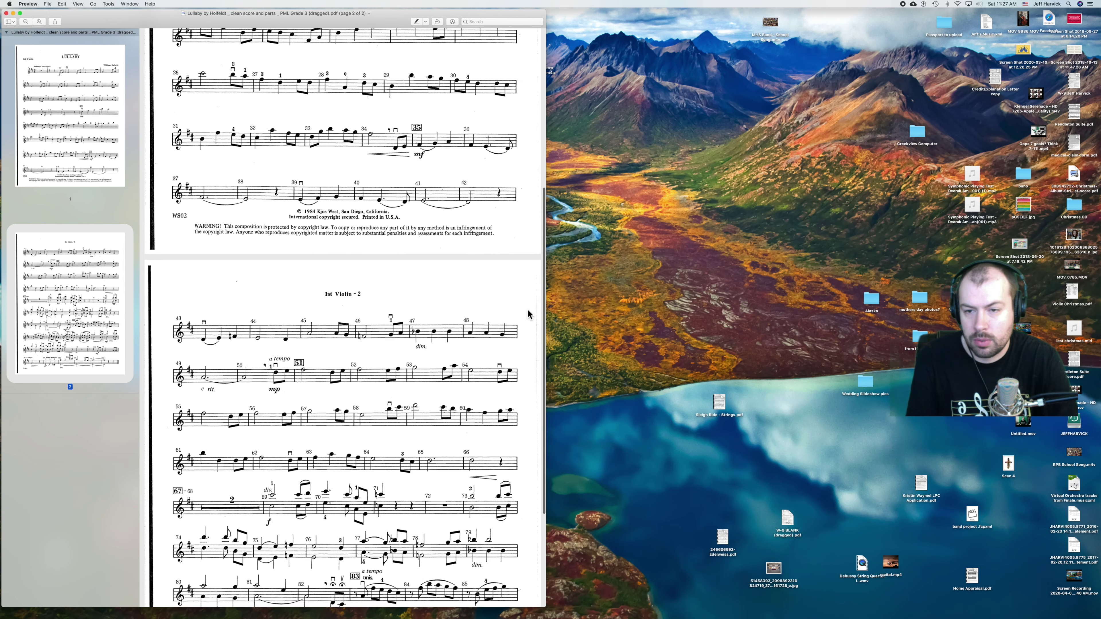
key(ctrl+Right)
Step: Try a ritardando from bar 47 down to 51 BPM at beat 3 of bar 50, play it back, and undo it
scroll(605, 190, right, 10)
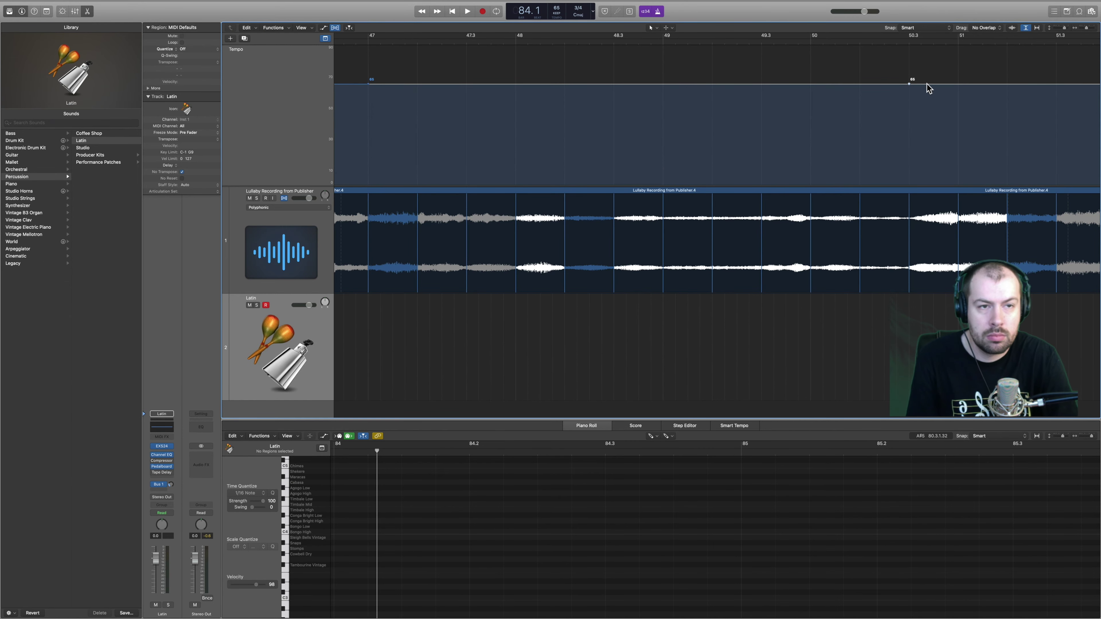
drag(927, 88, 934, 103)
drag(853, 98, 812, 100)
key(space)
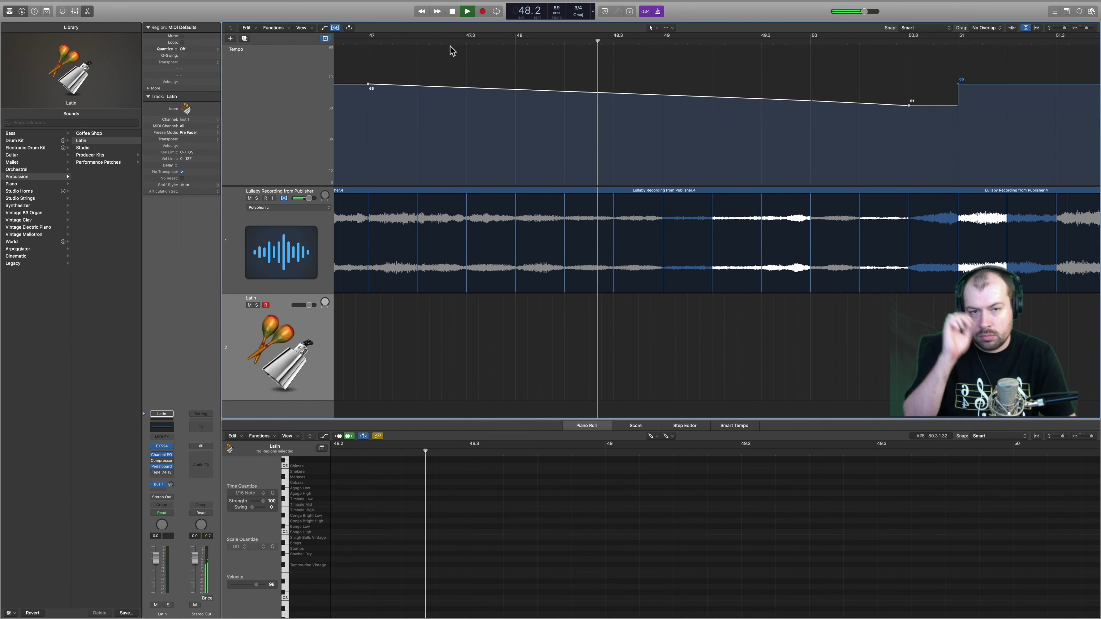
key(space)
key(super+z)
key(super+z)
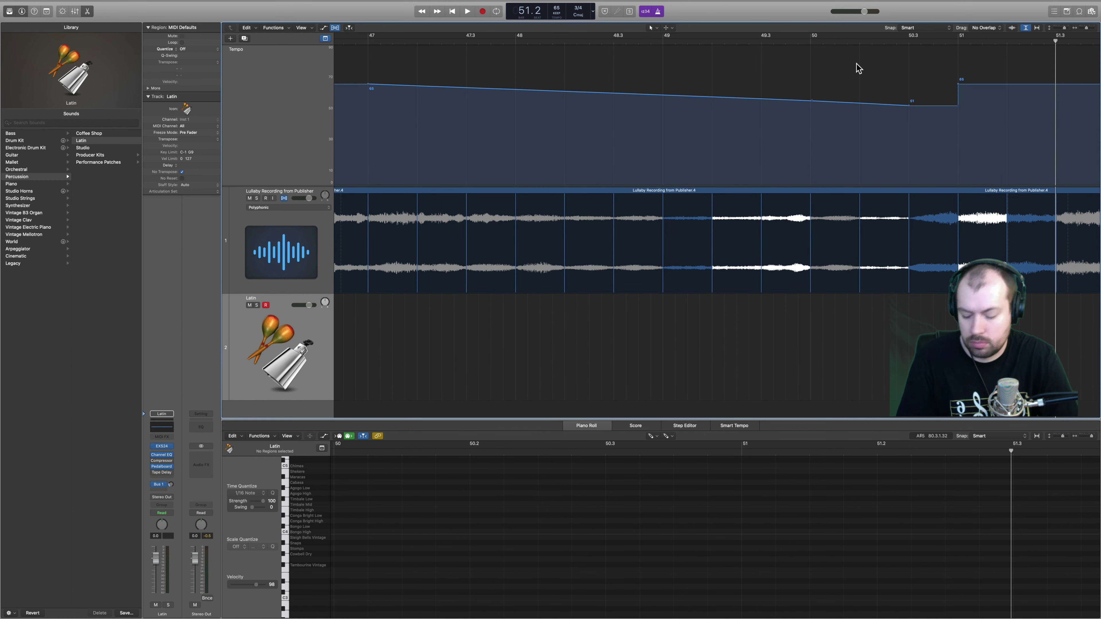
Step: Draw a gradual slowing from bar 47 to 48 BPM at beat 2 of bar 50 on the Tempo track
drag(884, 85, 733, 103)
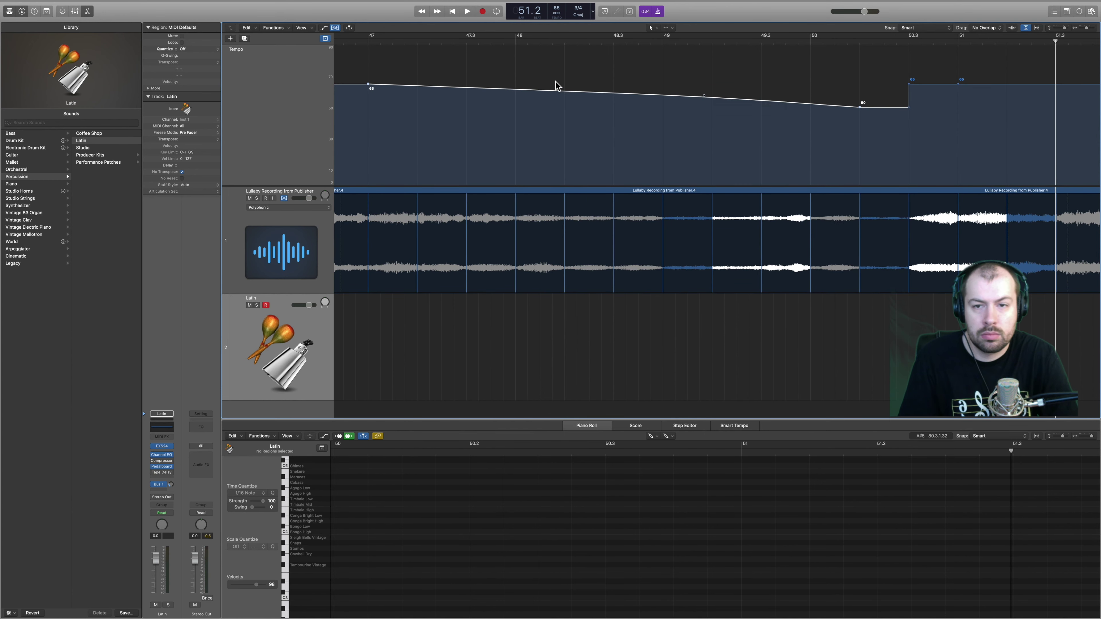
double_click(381, 40)
key(space)
drag(874, 113, 651, 104)
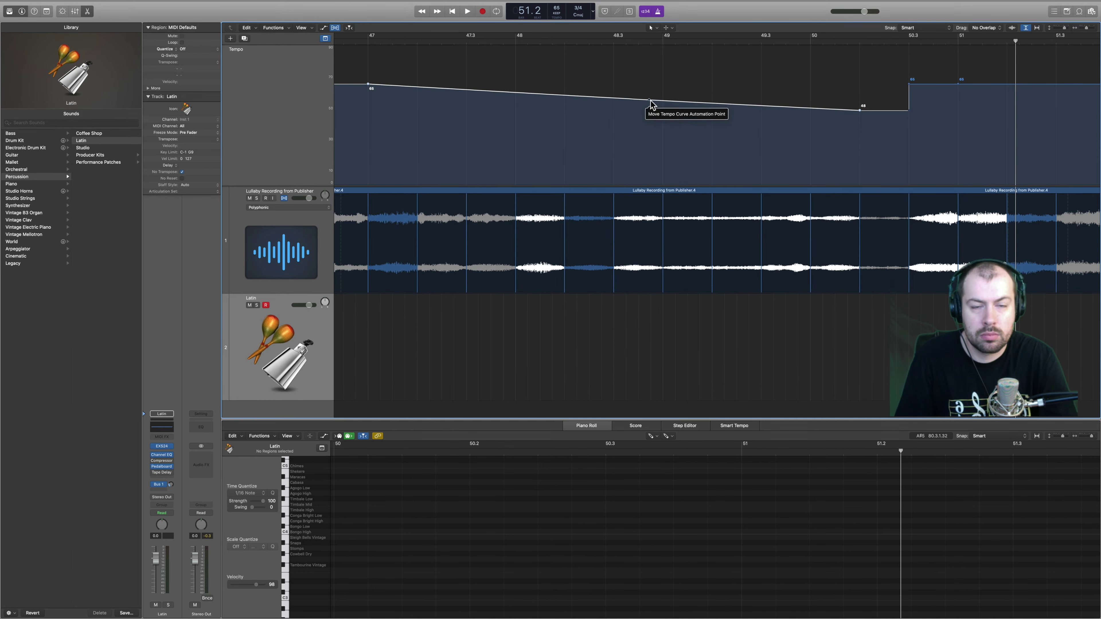
key(super+z)
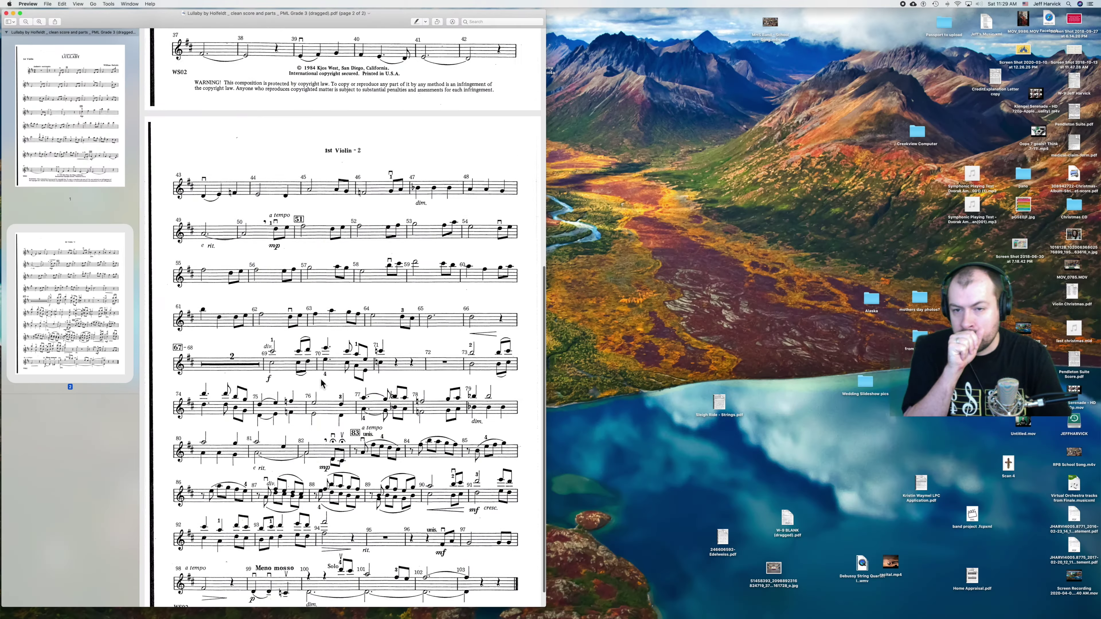
Step: Following the score, draw a ritardando from bar 95 to 53 BPM at beat 3 of bar 97 and set 56 BPM from beat 2 of bar 98
scroll(321, 382, down, 1)
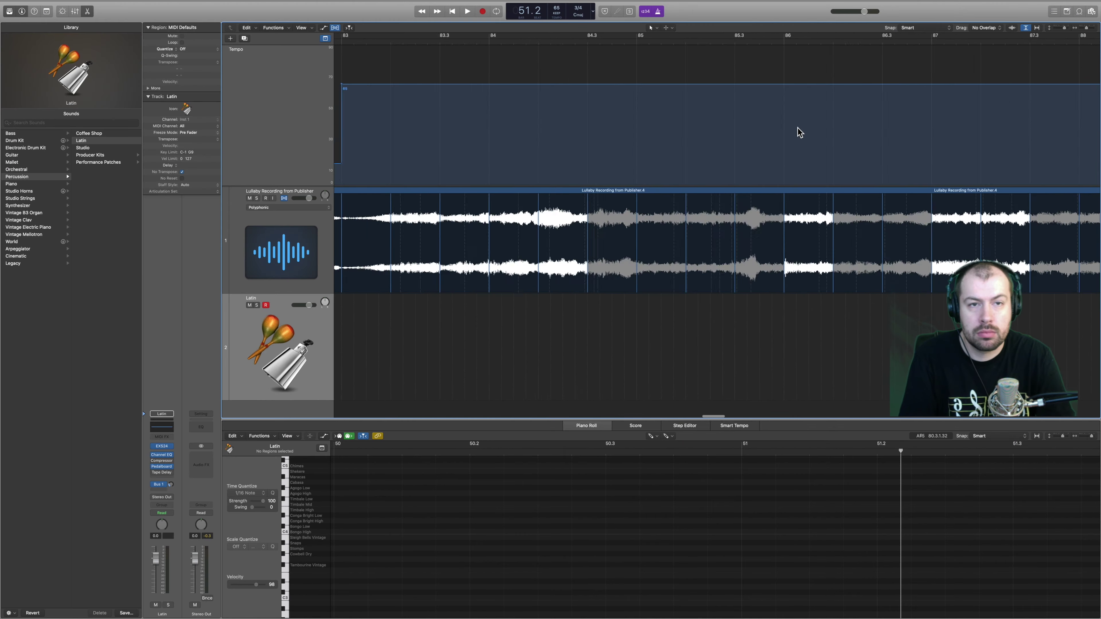
scroll(593, 90, right, 1)
drag(765, 85, 672, 100)
drag(867, 90, 870, 104)
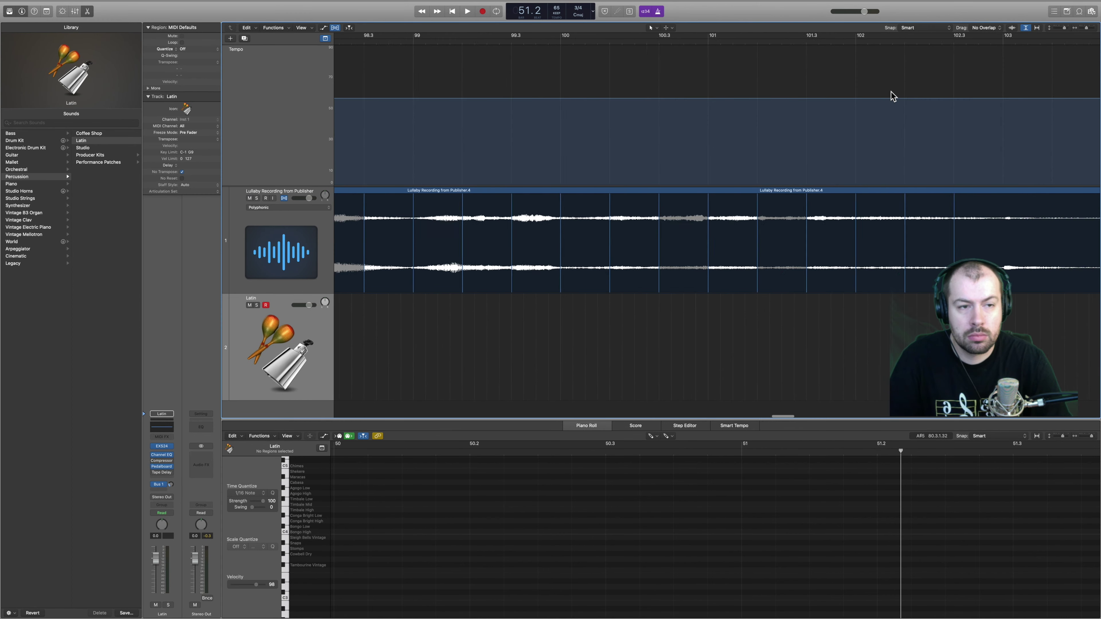
scroll(891, 92, left, 10)
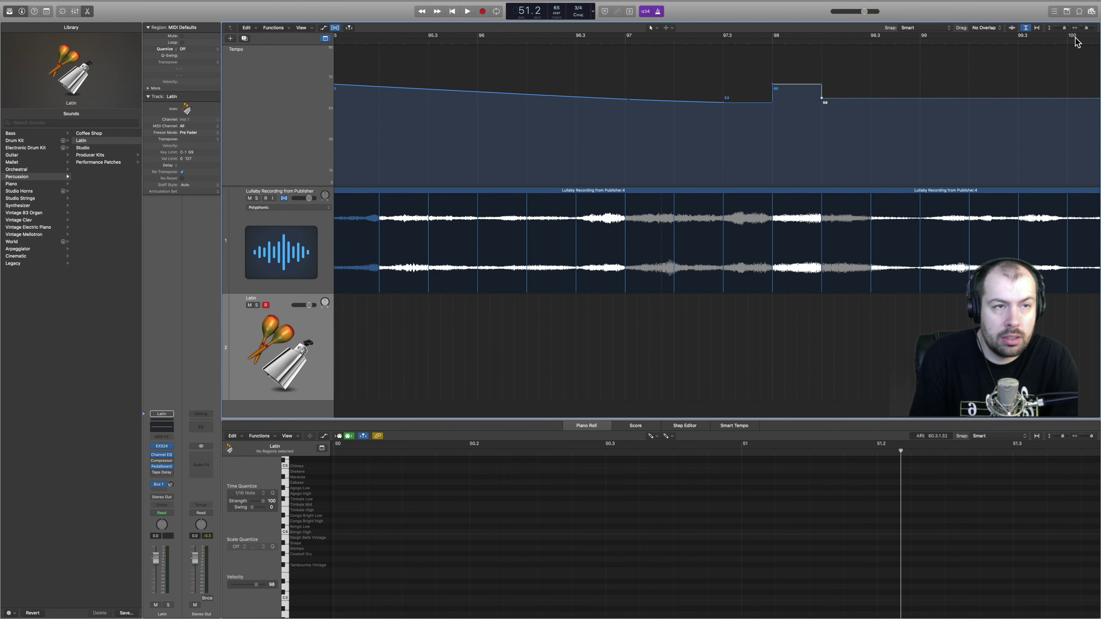
Step: Fit the whole arrangement in view to review all the tempo changes, and return the playhead to the start
click(1037, 28)
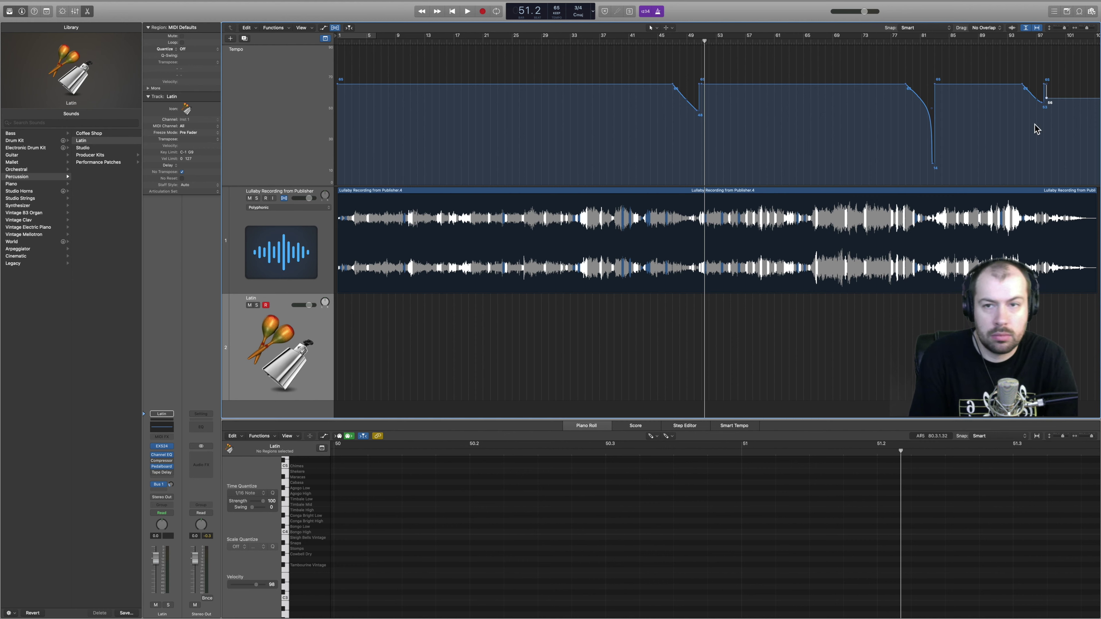
click(454, 12)
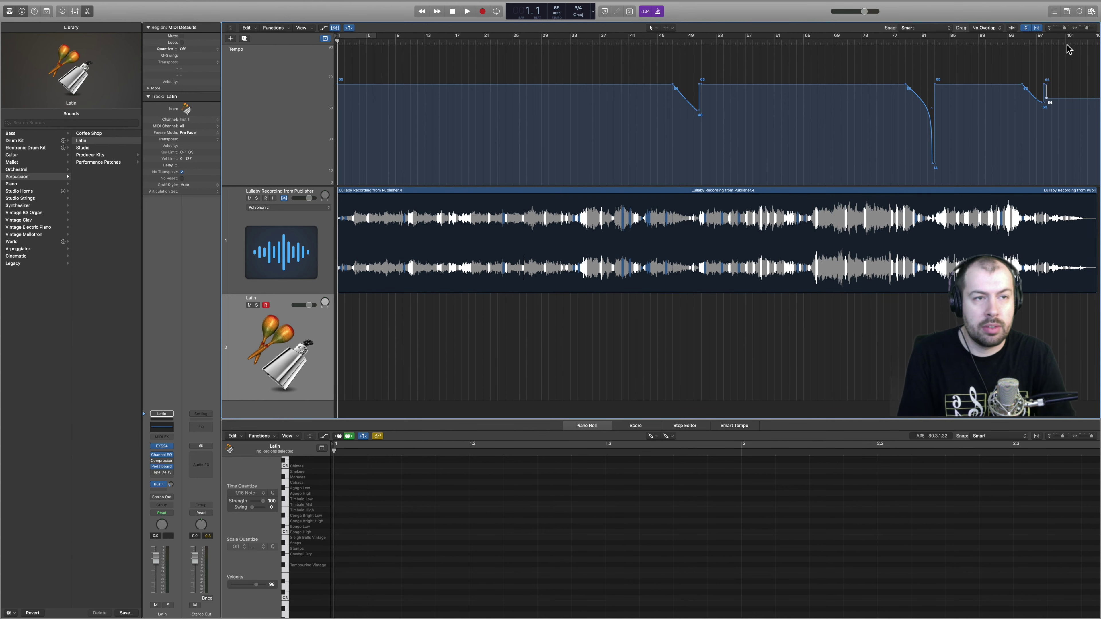
scroll(823, 98, up, 5)
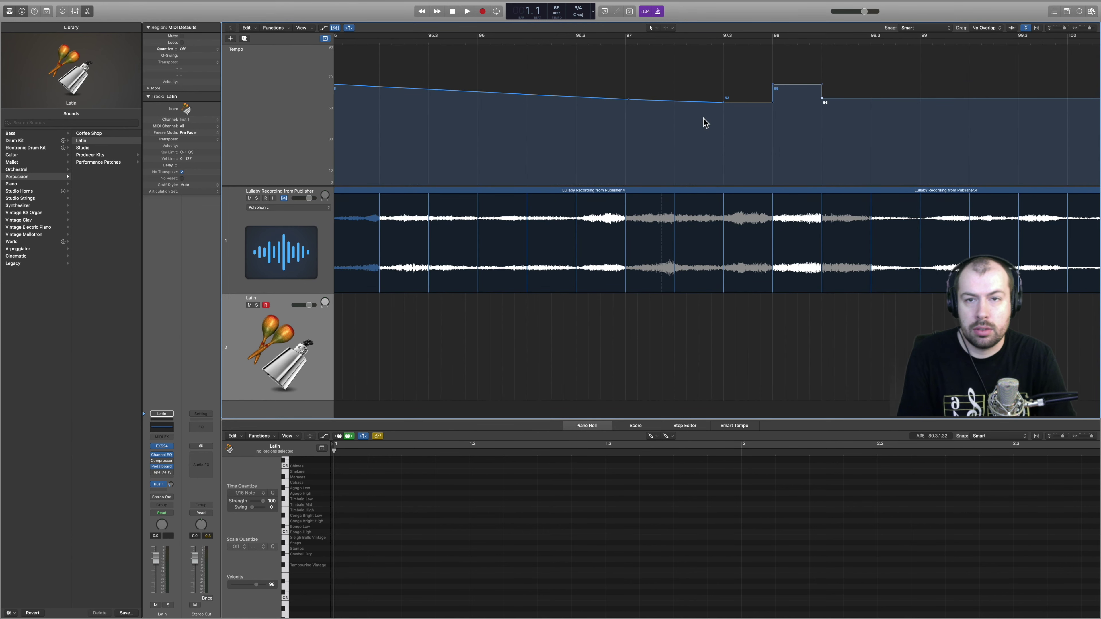
scroll(745, 113, up, 5)
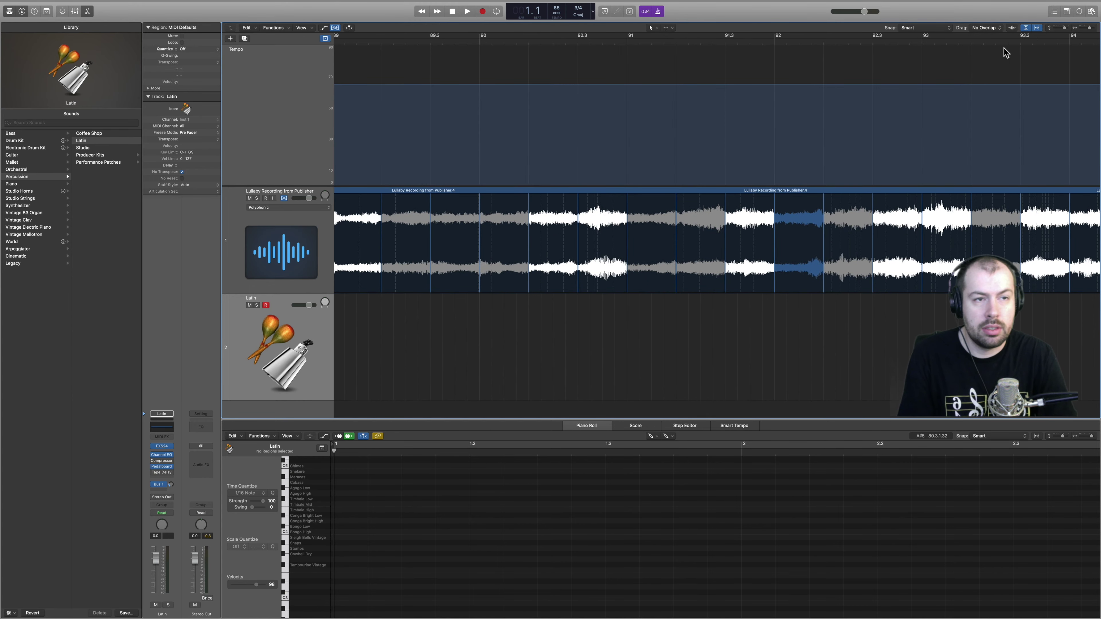
click(1037, 27)
key(space)
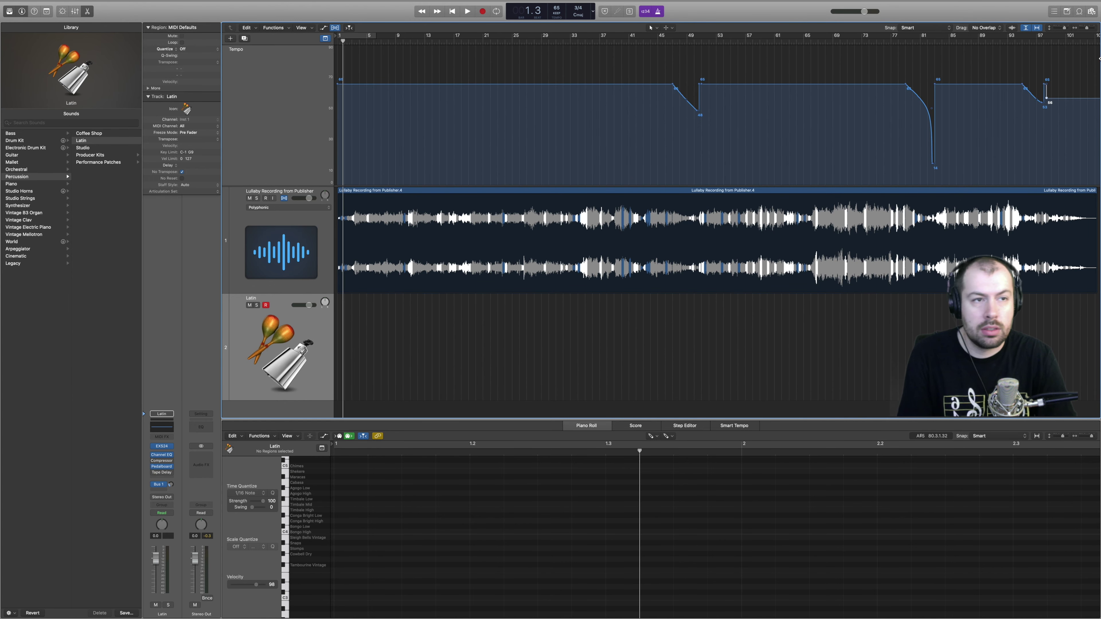
Step: Add a Claves note on beat 1 of bar 1 for the Latin track in the Piano Roll with the Pencil Tool
click(1091, 28)
scroll(557, 62, down, 3)
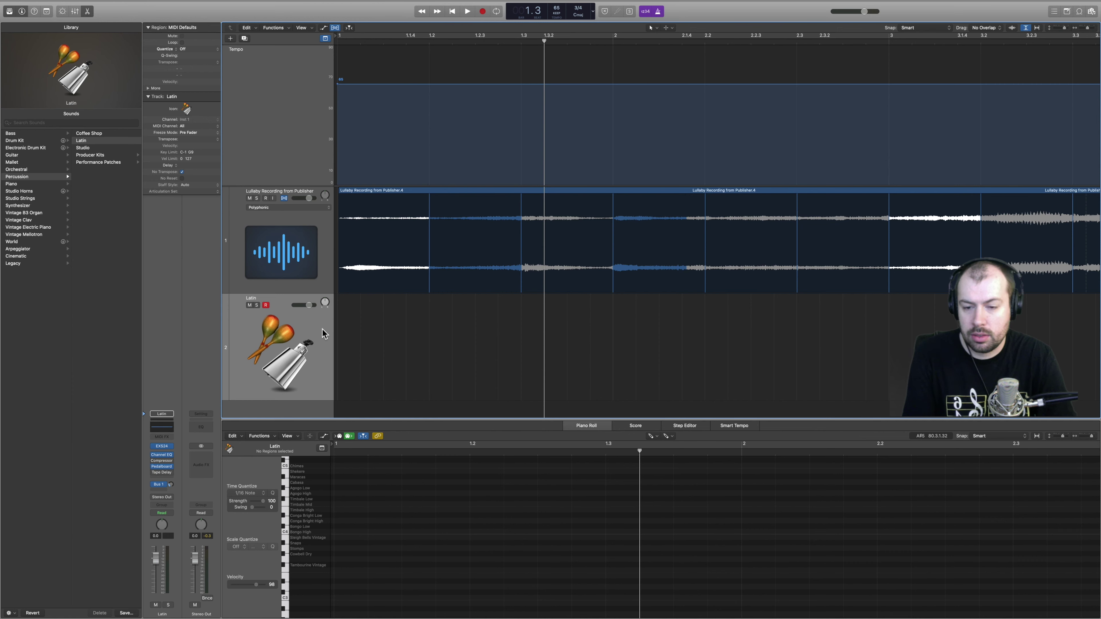
scroll(380, 512, up, 6)
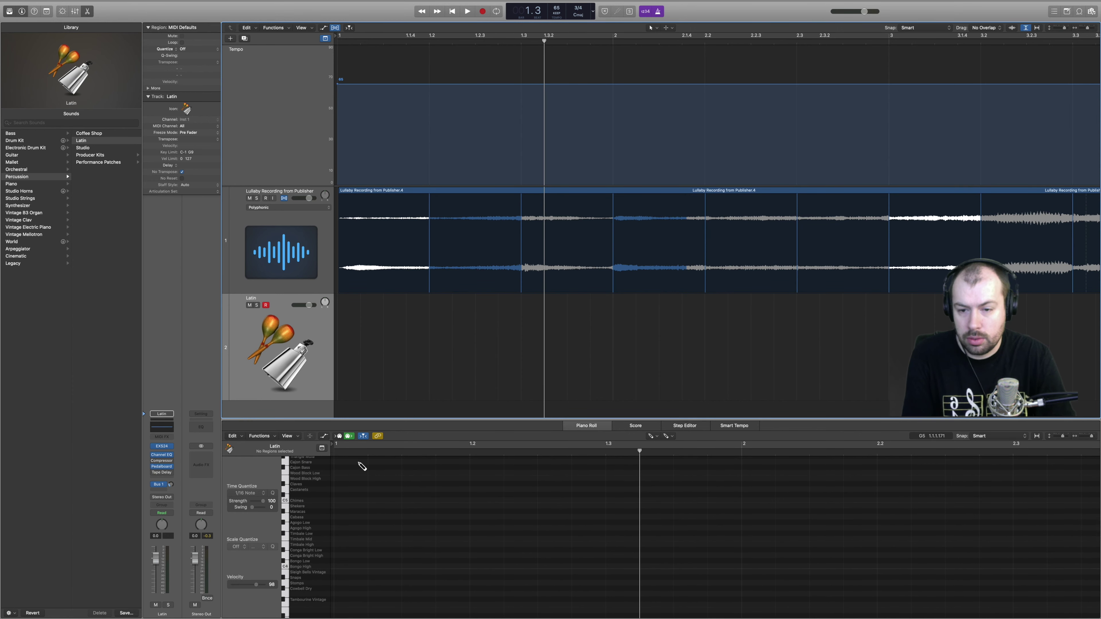
scroll(362, 466, down, 4)
scroll(361, 466, up, 1)
scroll(362, 466, up, 1)
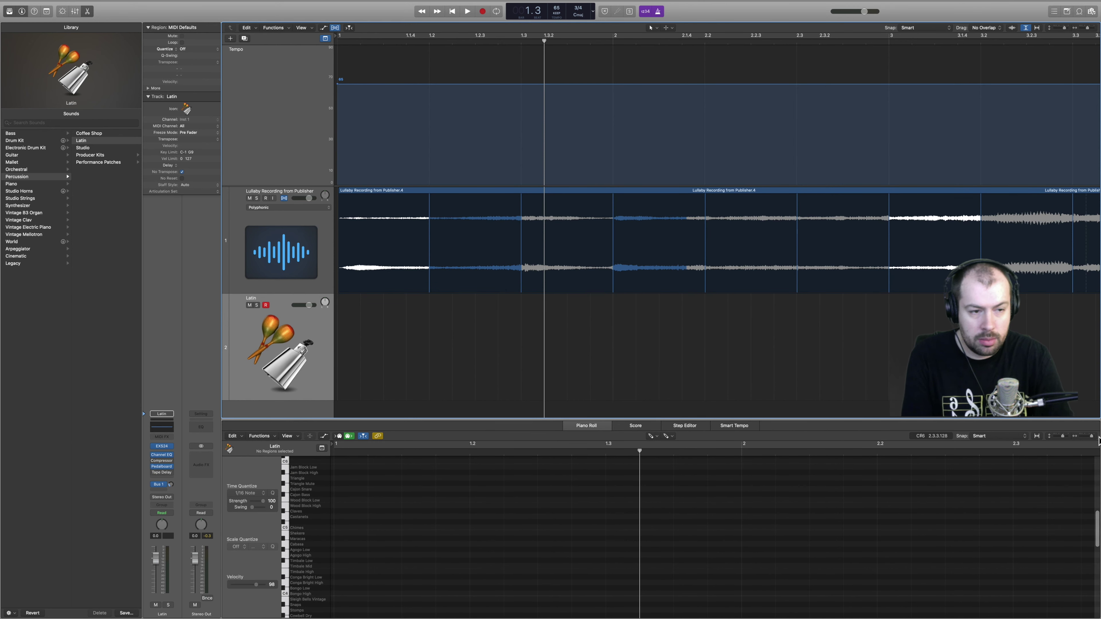
click(1066, 442)
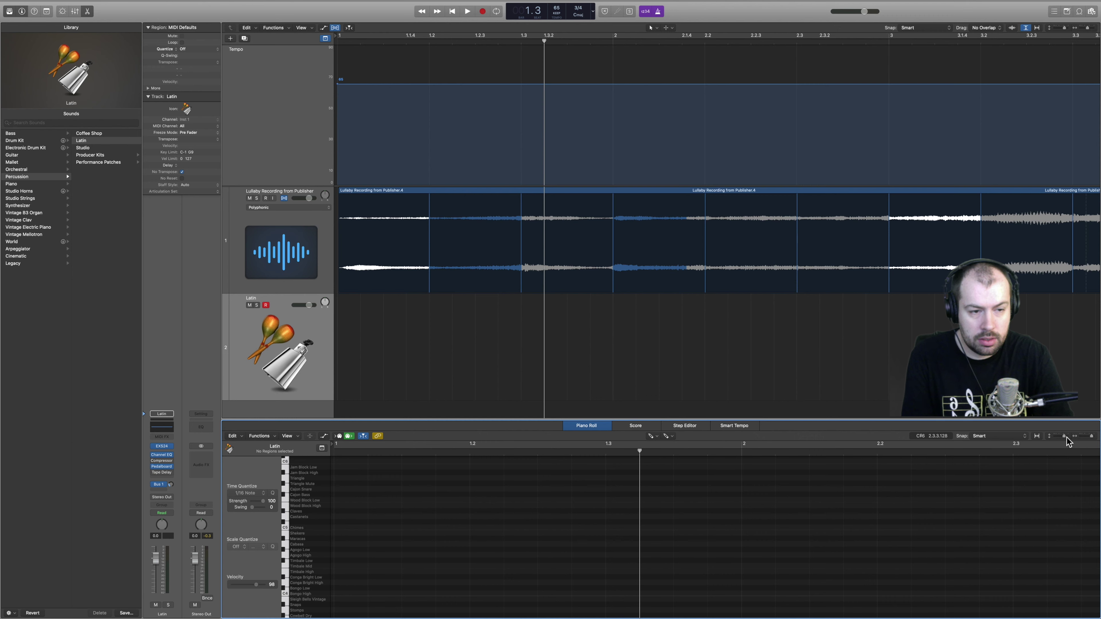
click(653, 436)
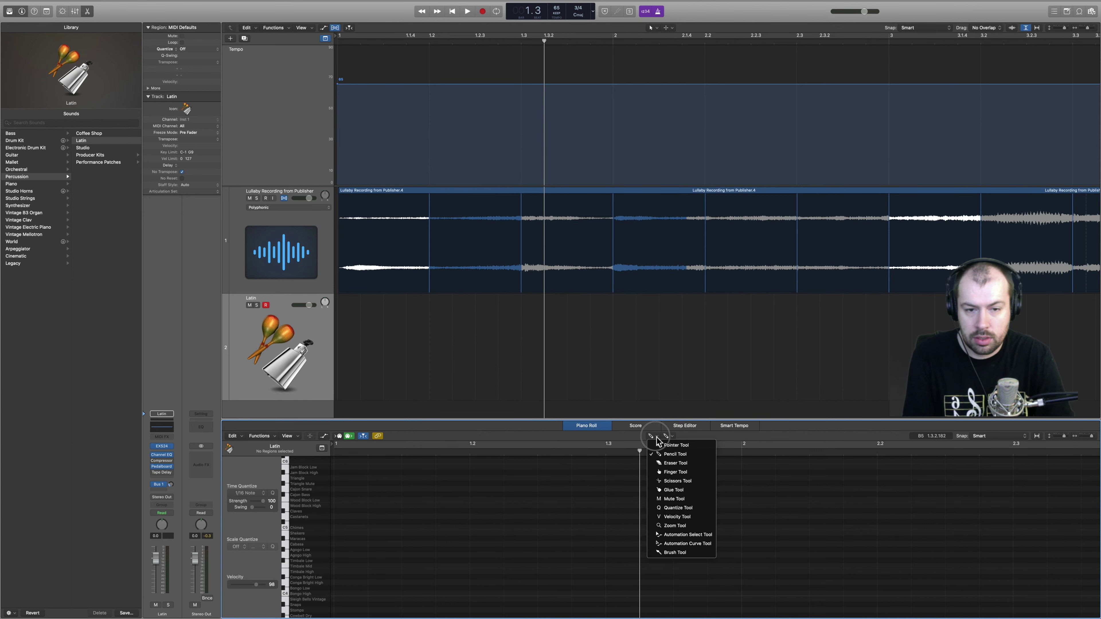
click(664, 455)
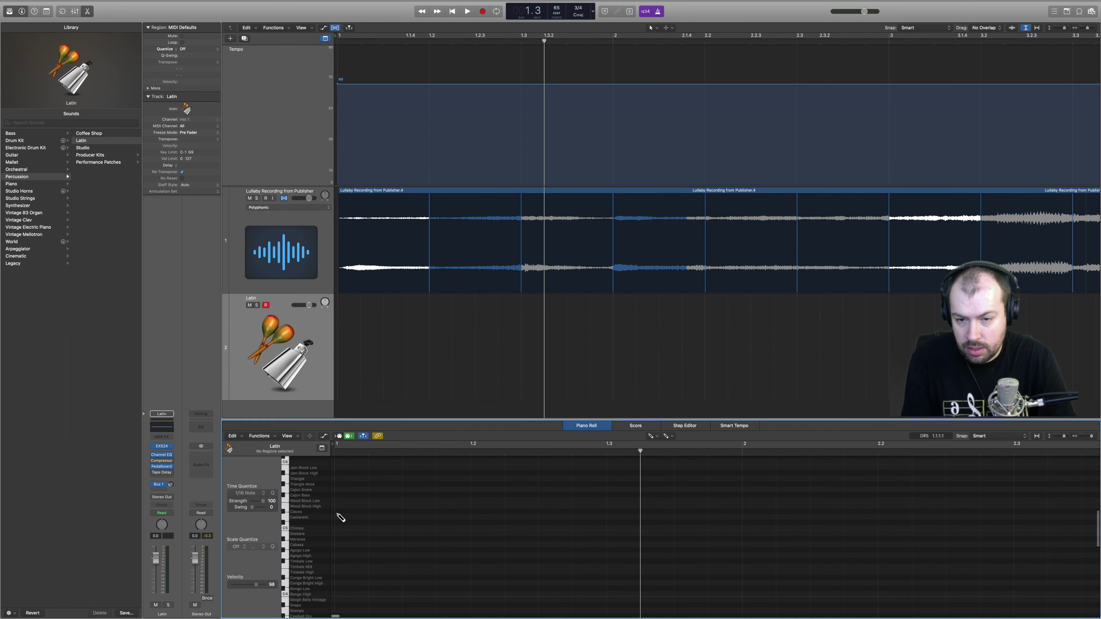
click(339, 512)
click(339, 511)
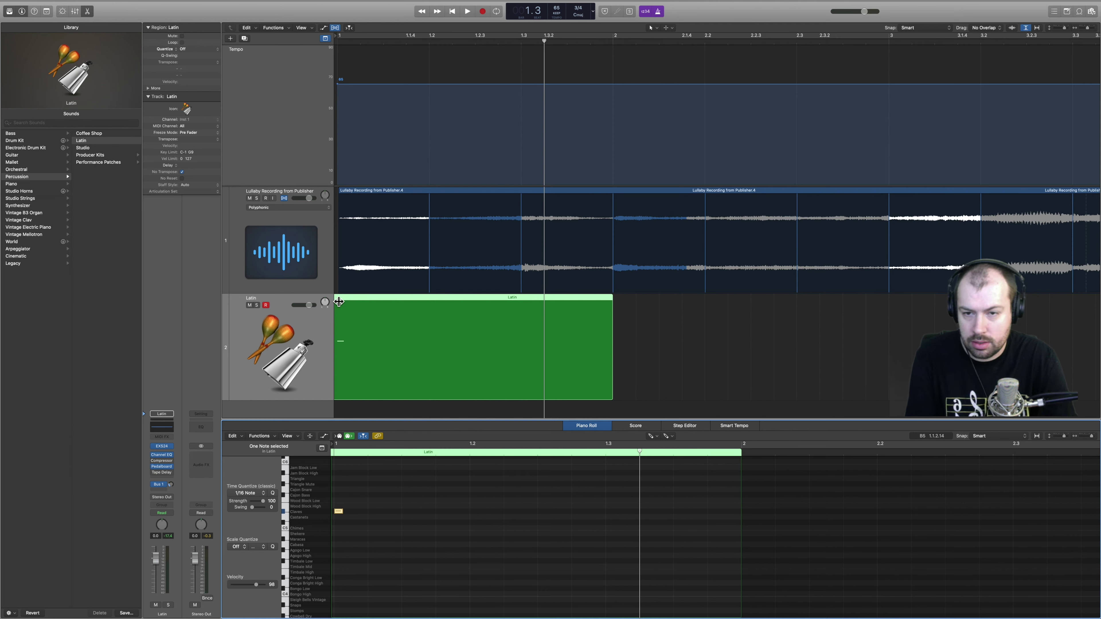
Step: Trim the start of the Latin region to its first note and move the region so it begins at bar 1
drag(347, 302, 427, 314)
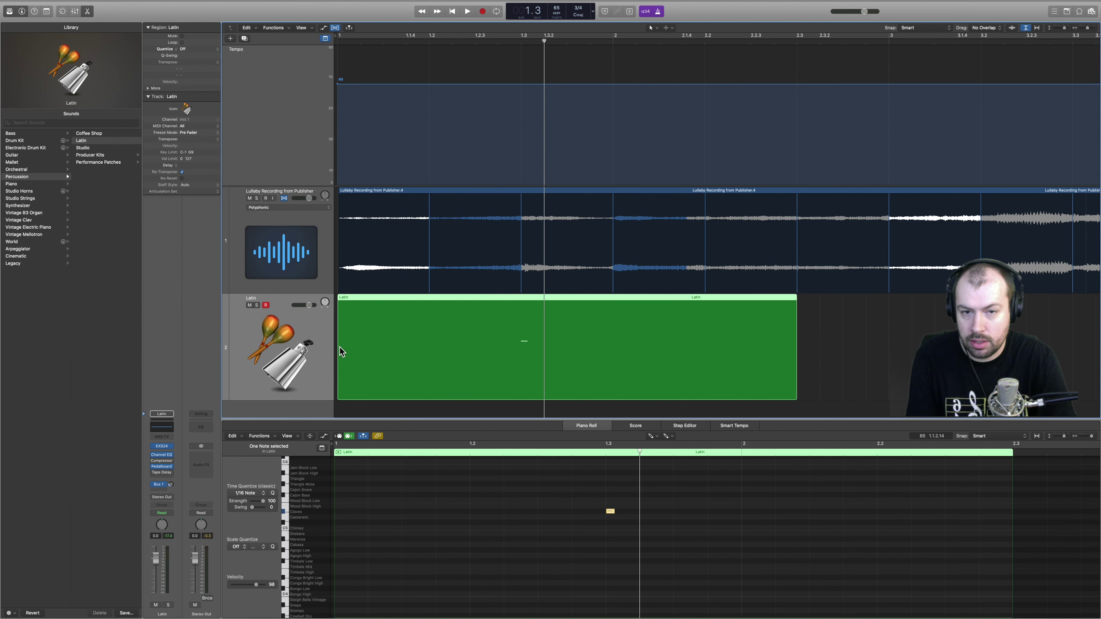
drag(338, 345, 522, 357)
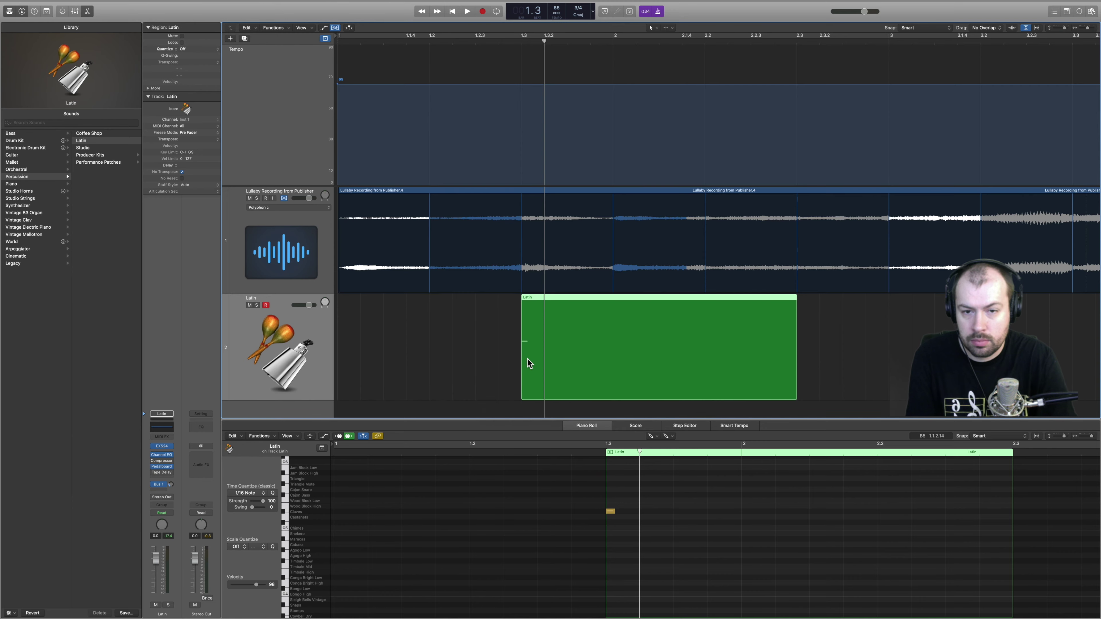
key(ctrl+Up)
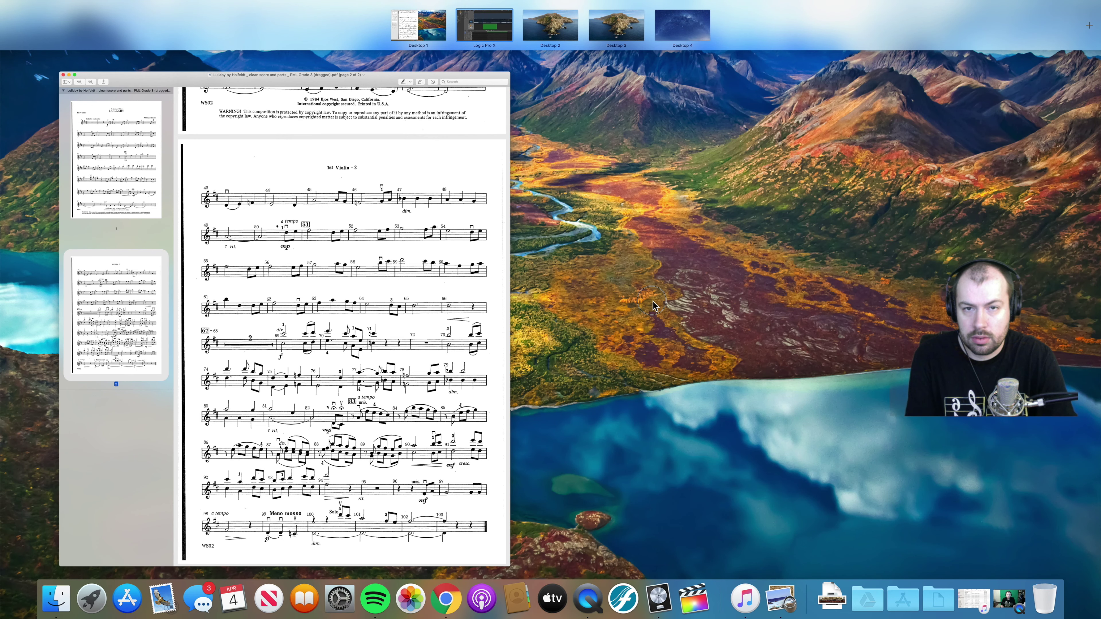
click(653, 305)
key(ctrl+Right)
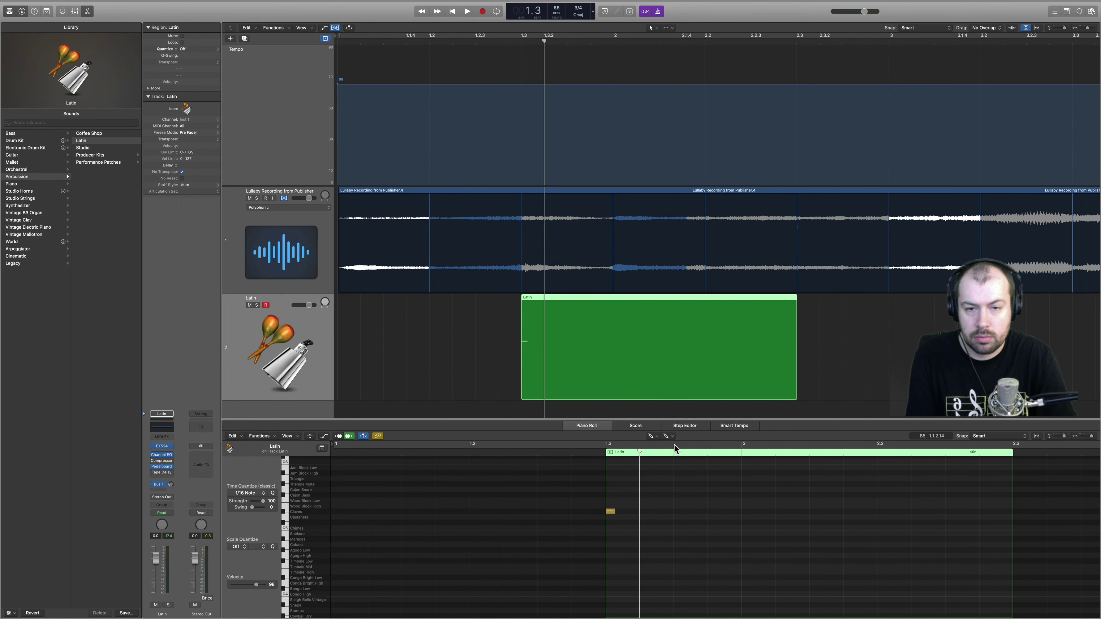
drag(543, 300, 419, 305)
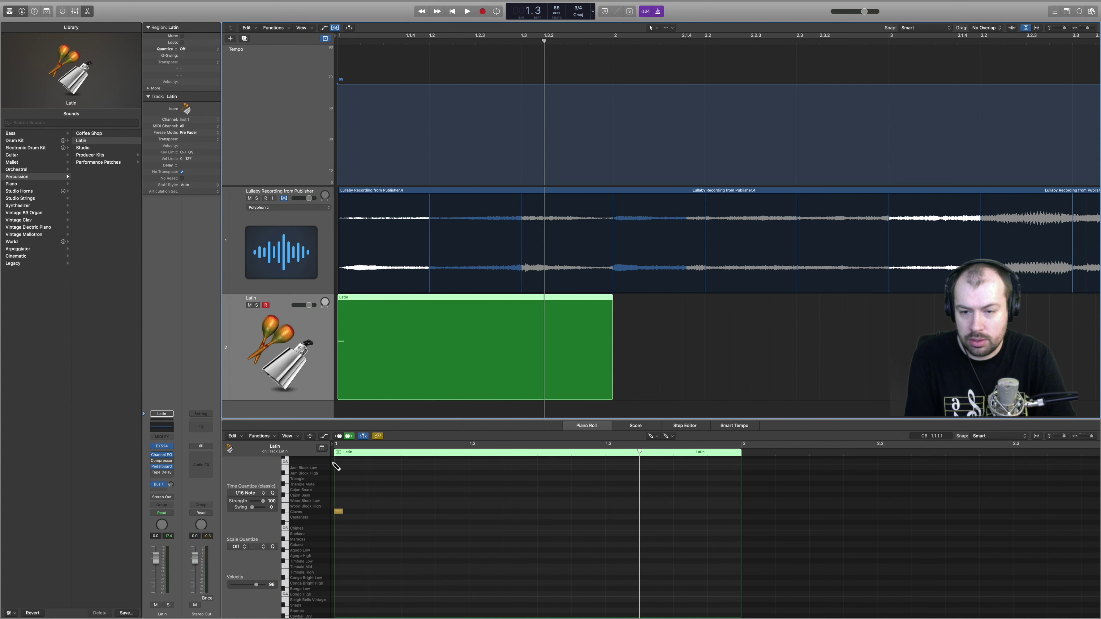
Step: Add Wood Block High notes on beats 2 and 3 of bar 1 in the Latin region
click(477, 506)
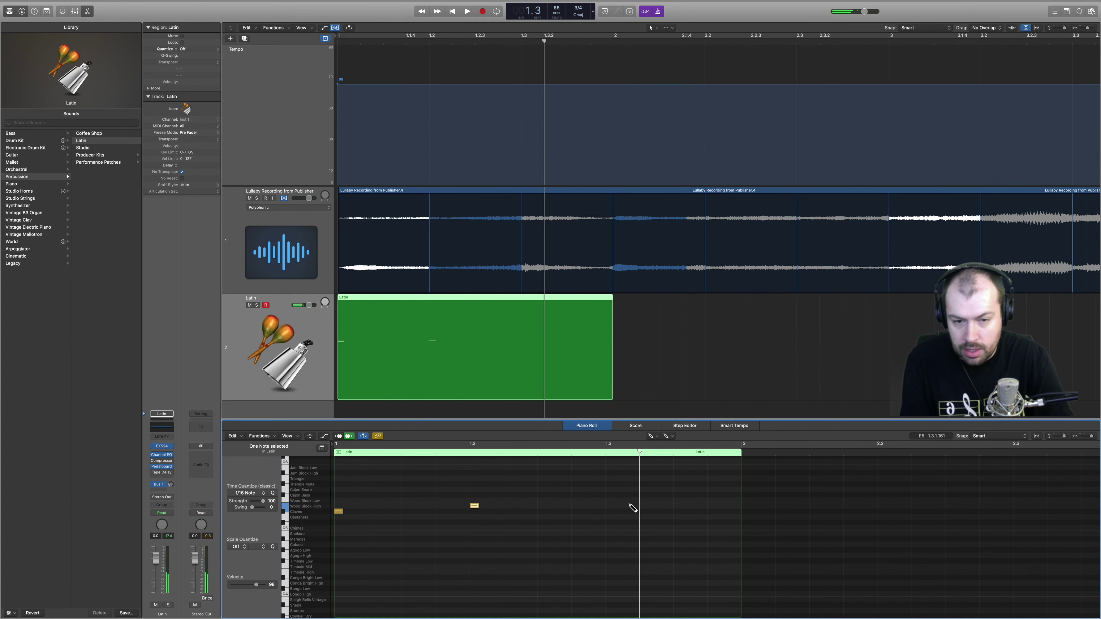
click(611, 506)
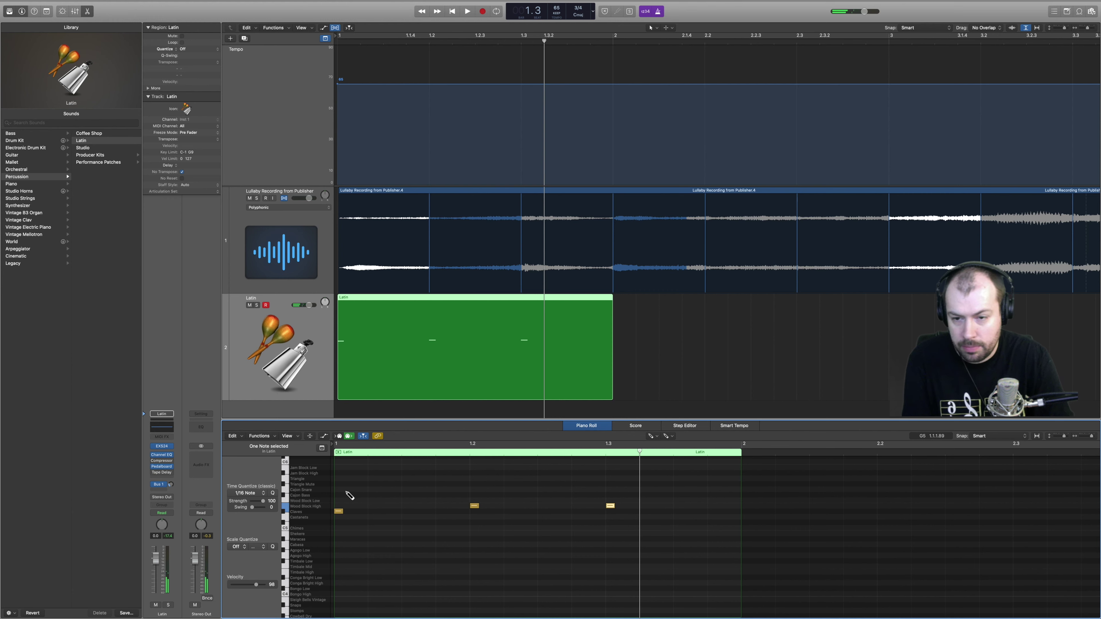
Step: Add Triangle Mute notes on every eighth note of bar 1 in the Latin region
click(345, 485)
click(406, 484)
click(474, 485)
click(541, 484)
click(610, 484)
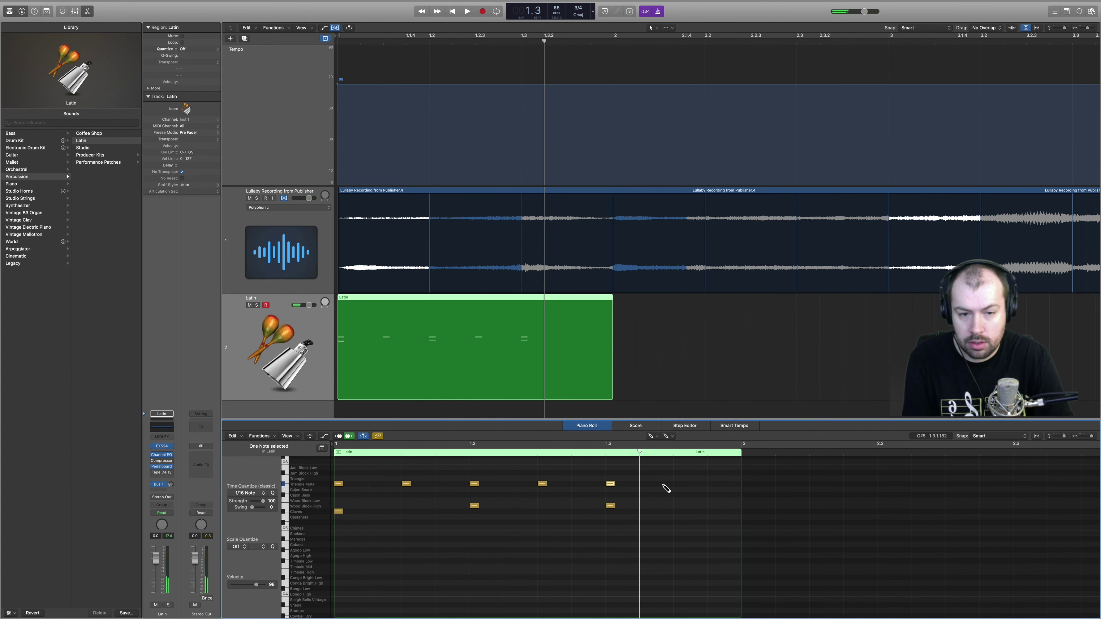
click(678, 484)
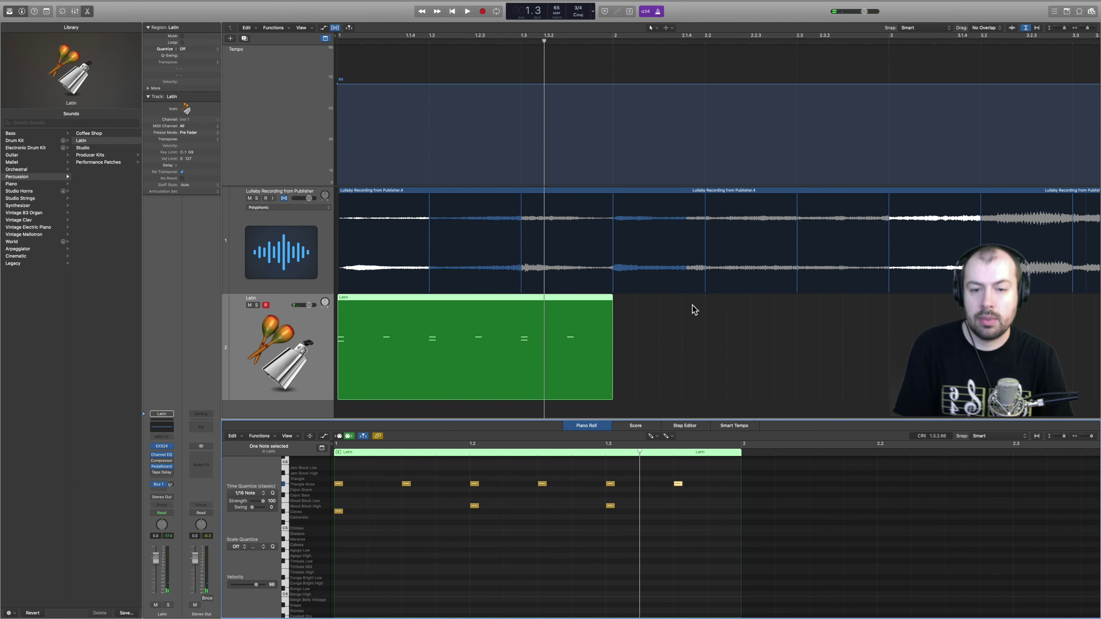
Step: Loop the one-bar Latin region across the arrangement, ending the loop just before the end of the lullaby recording
click(1037, 29)
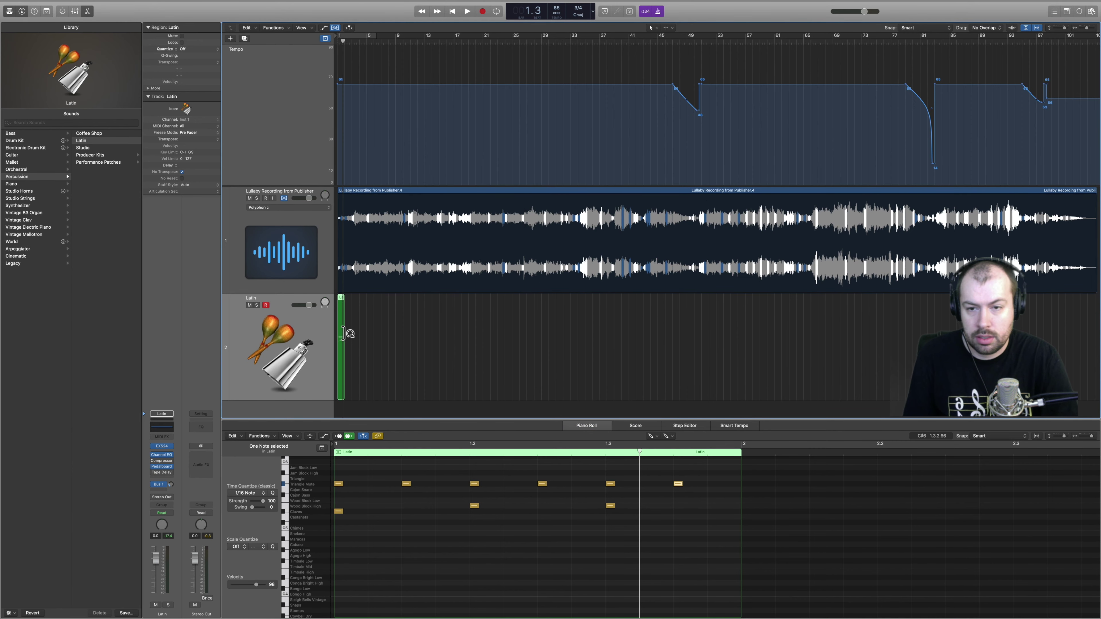
drag(343, 334, 1071, 333)
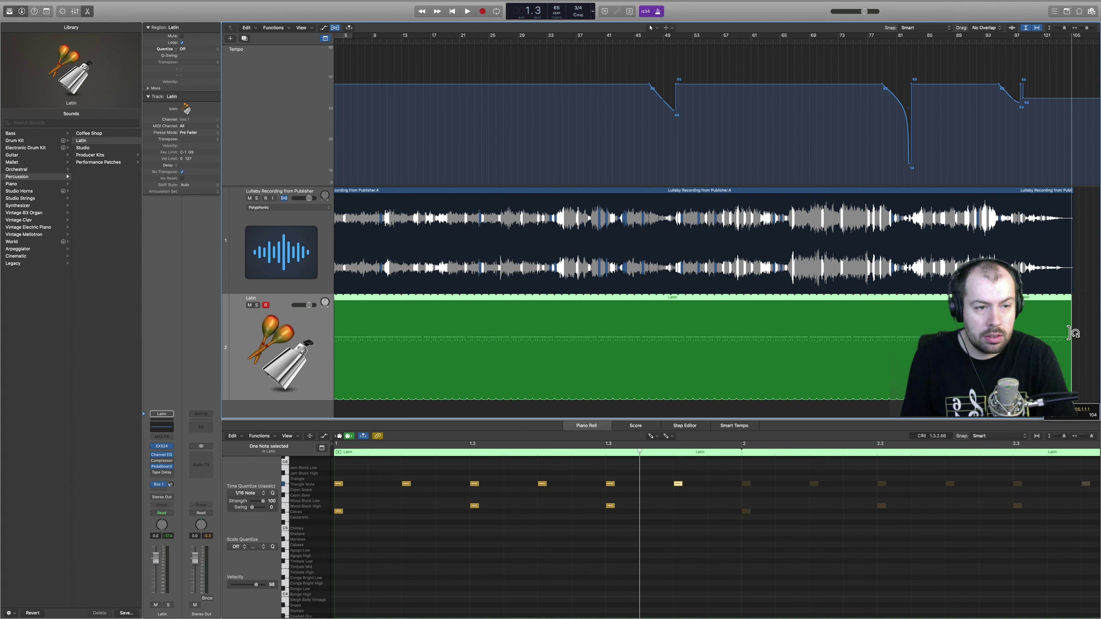
drag(1071, 333, 1067, 340)
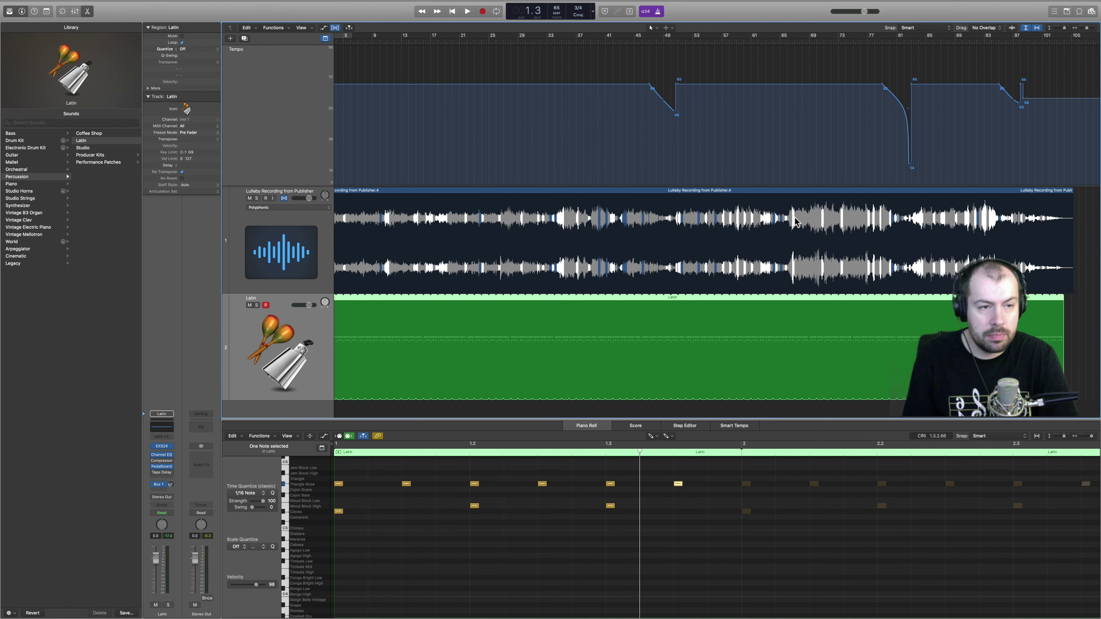
Step: Select all regions together with the tempo points and move them so the music starts at bar 5
scroll(656, 150, left, 3)
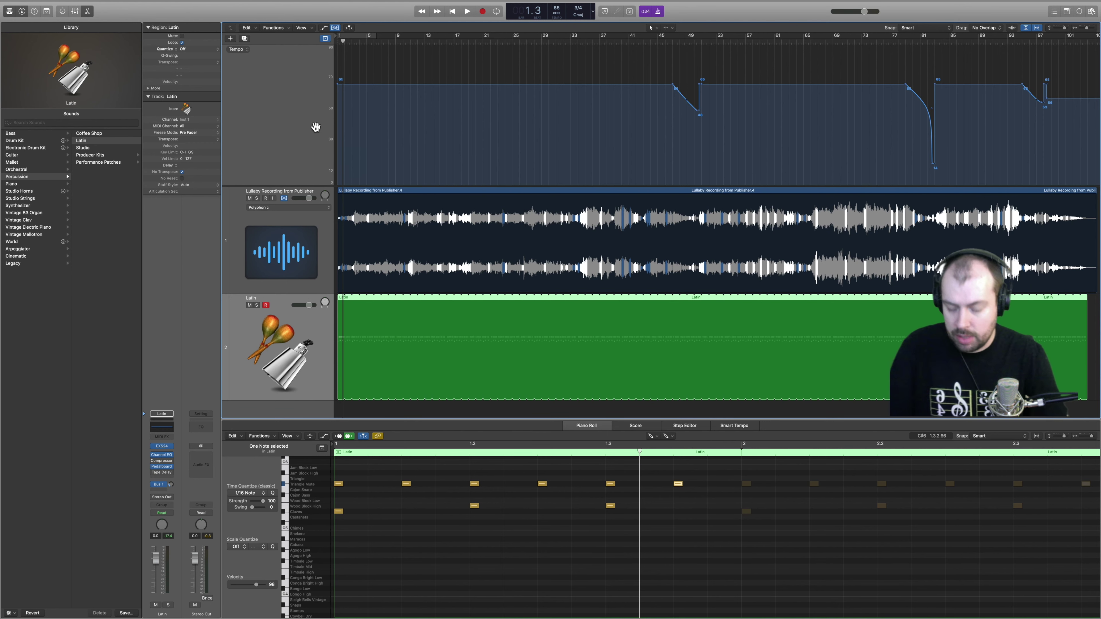
key(super+a)
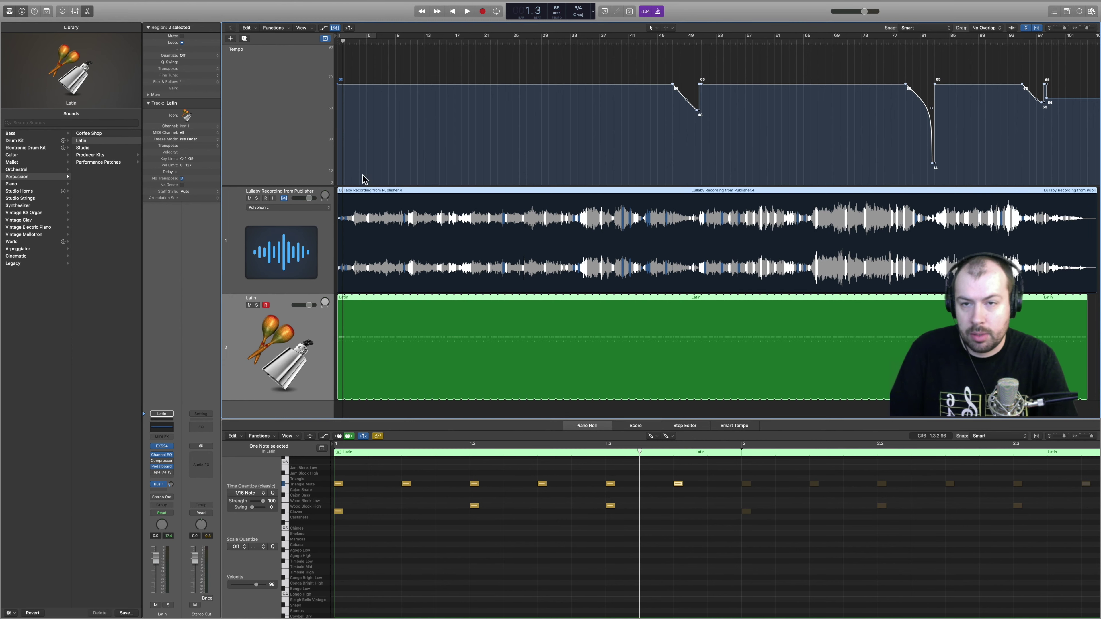
click(1090, 29)
click(1090, 29)
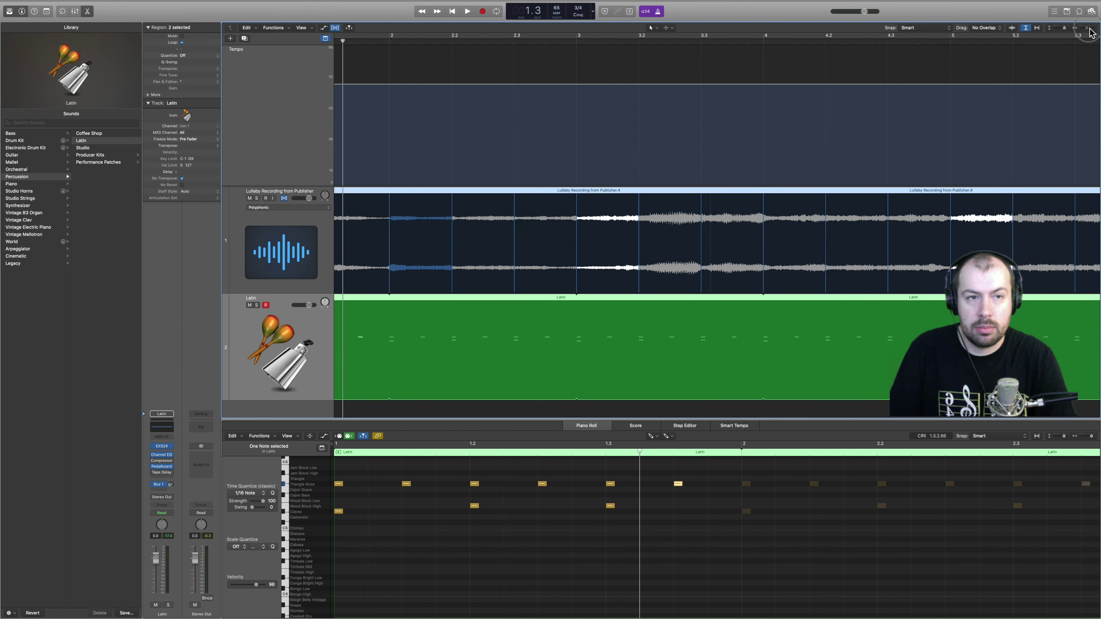
scroll(612, 98, left, 5)
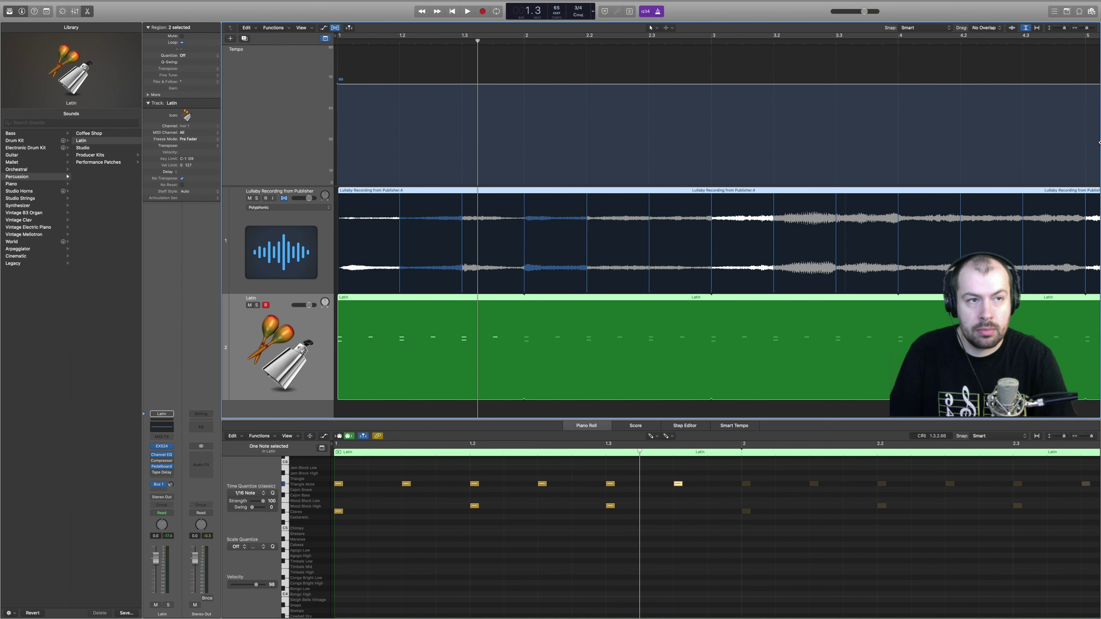
click(1088, 29)
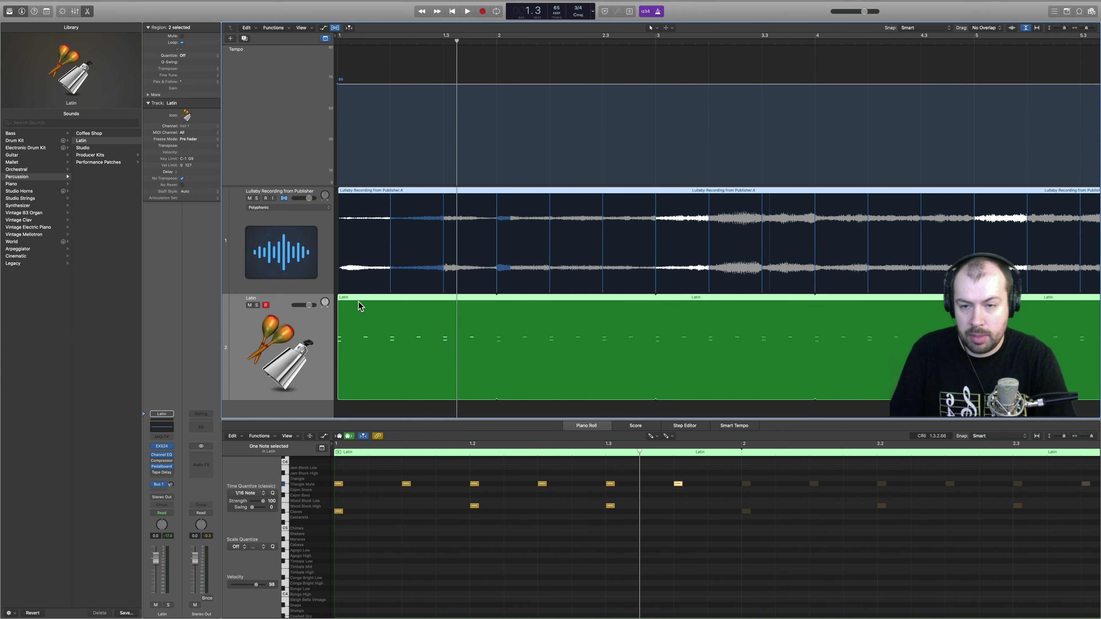
drag(352, 300, 987, 400)
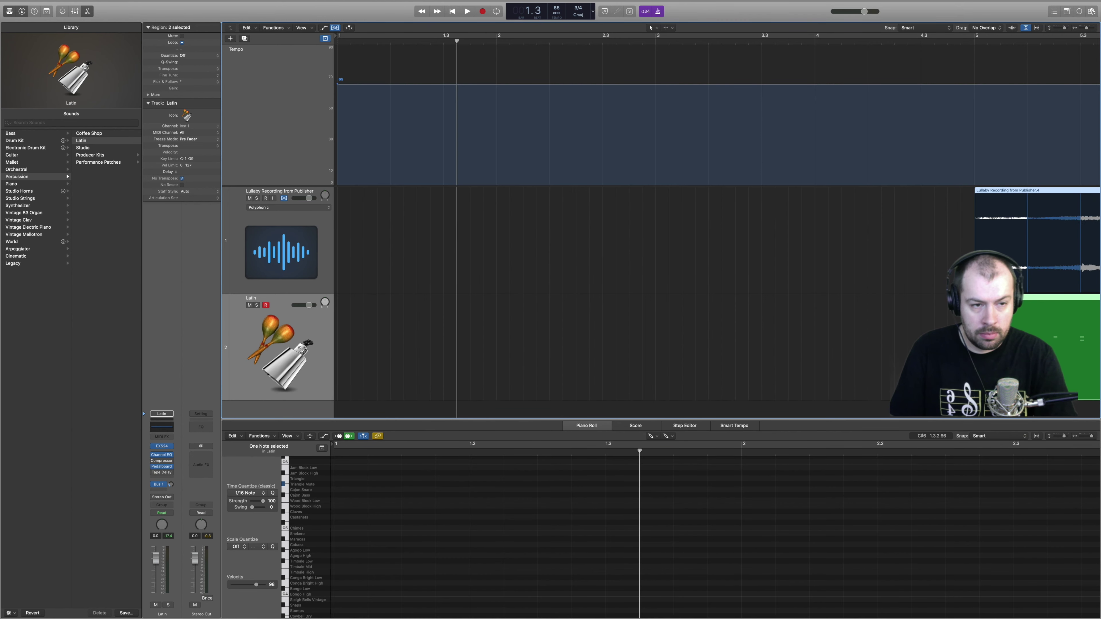
Step: Move only the looped Latin region back to bar 1 and extend its loop to the end of the lullaby recording
click(920, 324)
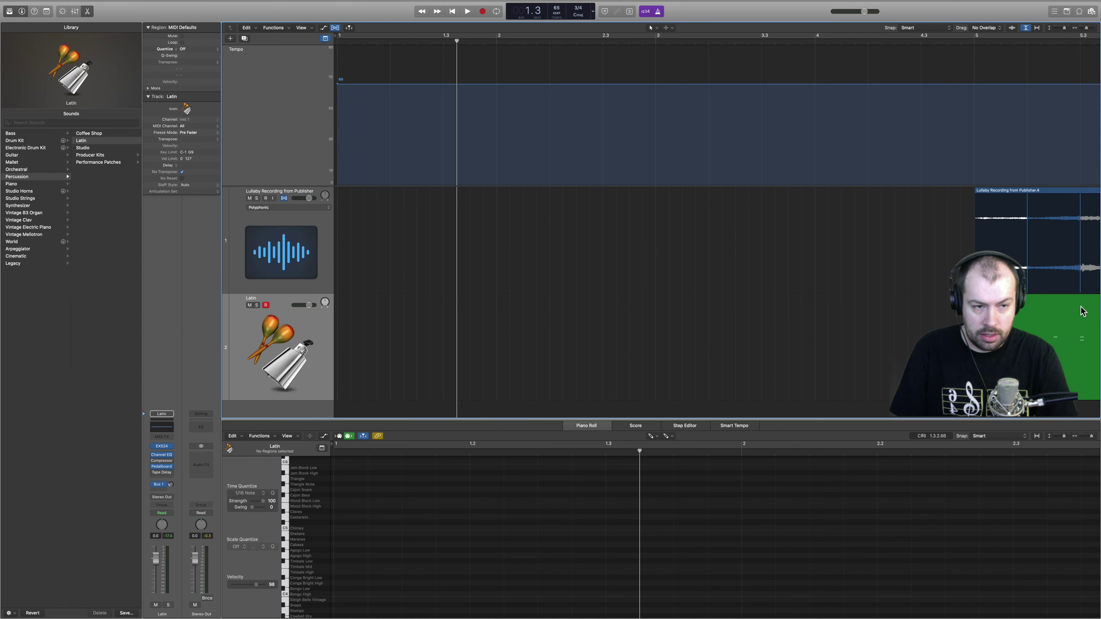
drag(1080, 306, 388, 332)
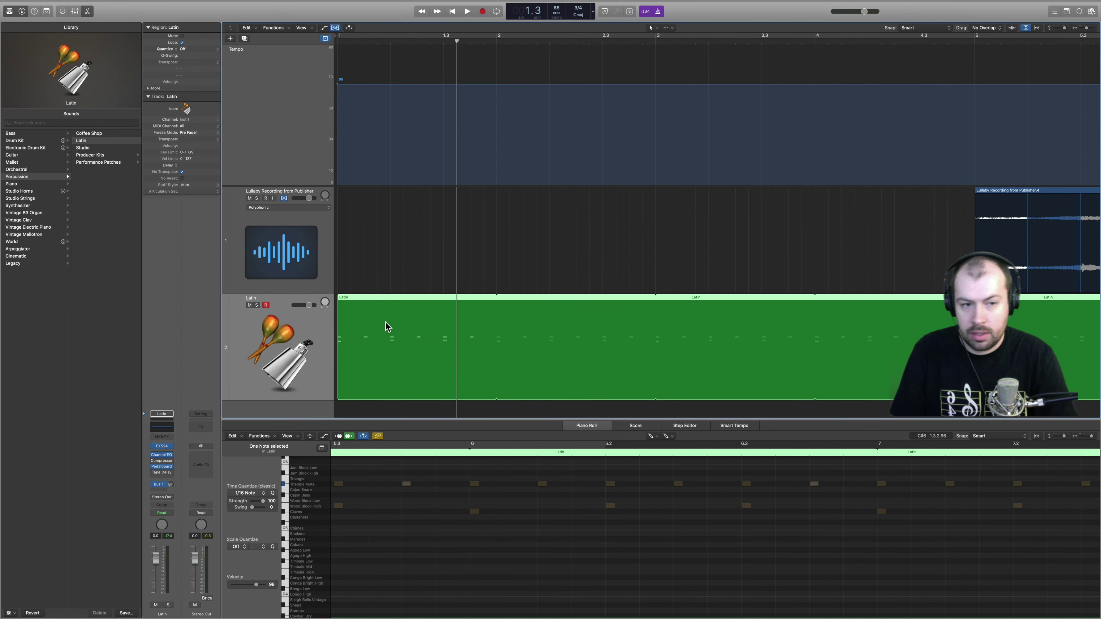
mouse_move(1088, 29)
drag(1087, 30, 1066, 30)
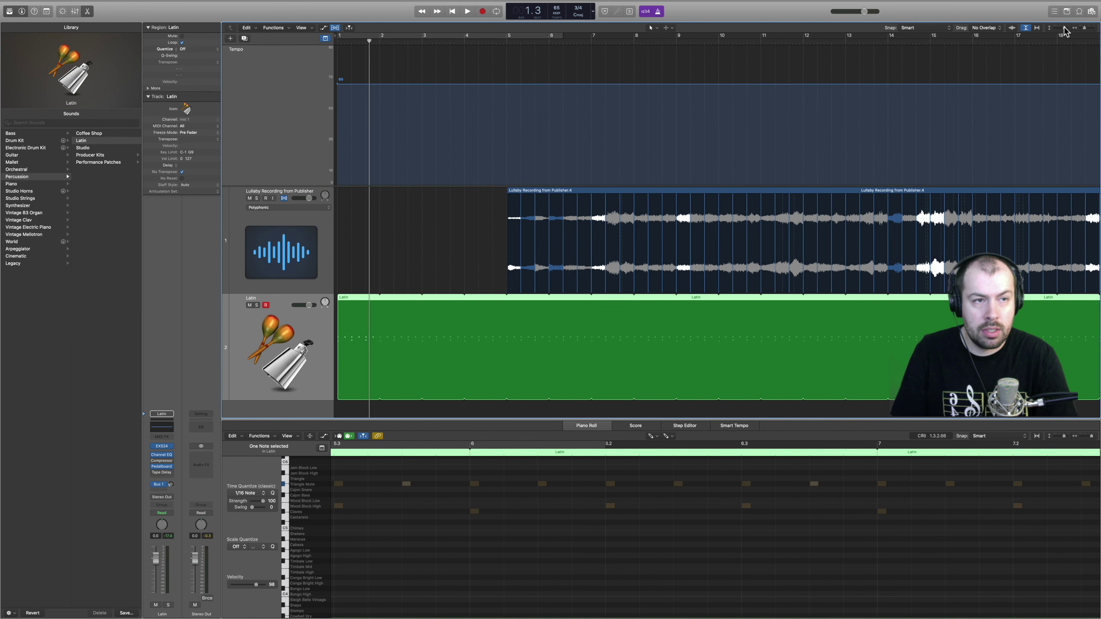
click(1037, 27)
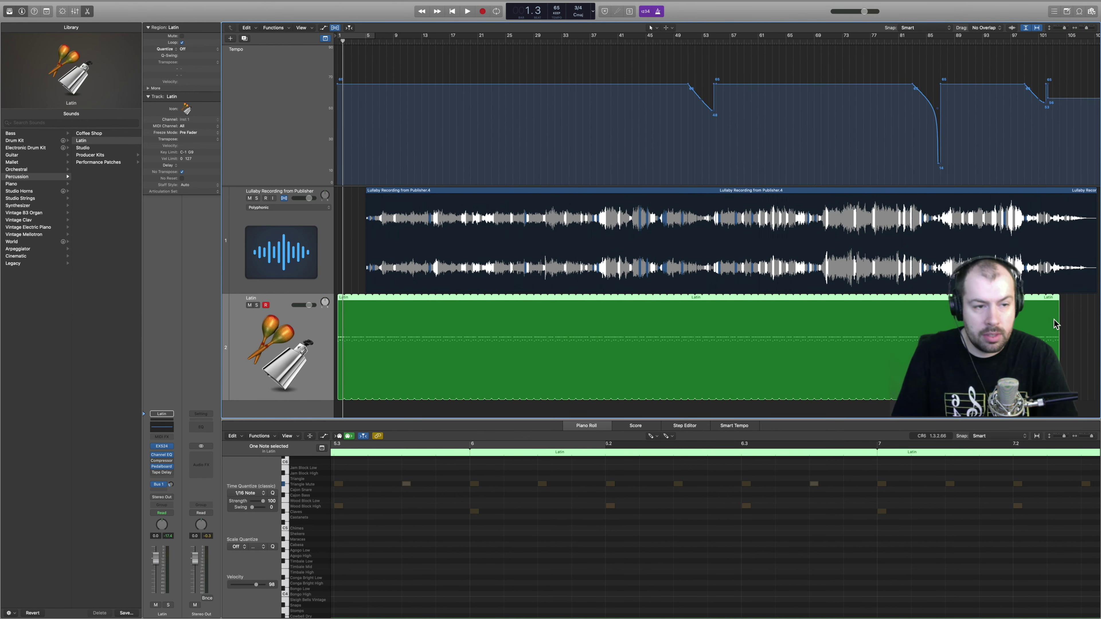
drag(1056, 335, 1091, 336)
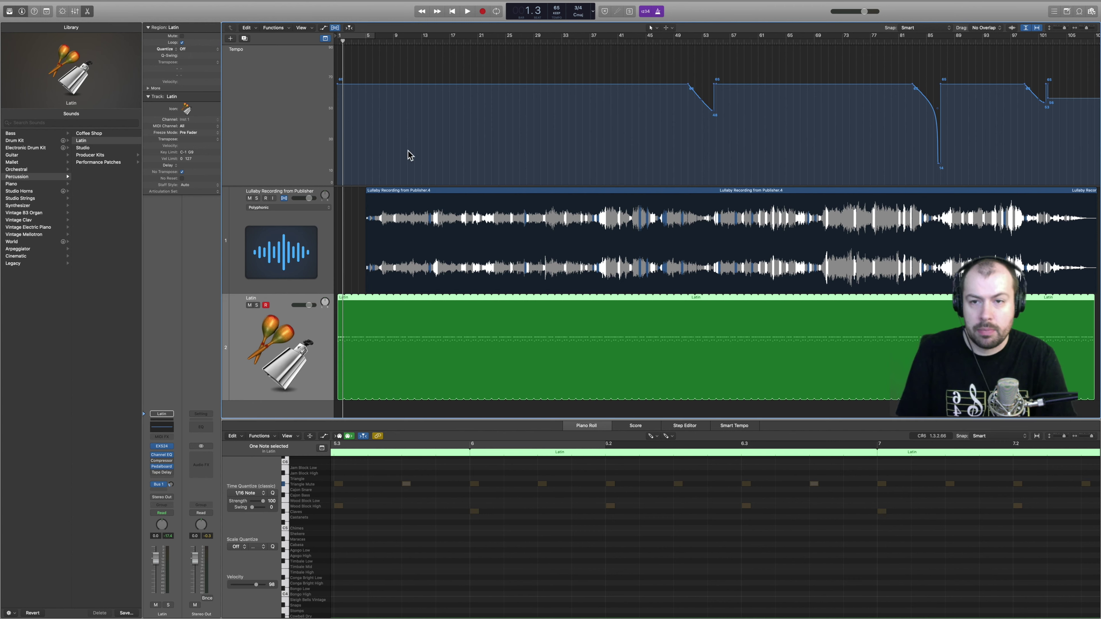
Step: Create a new audio track below the Latin track and place the playhead at bar 4
right_click(308, 414)
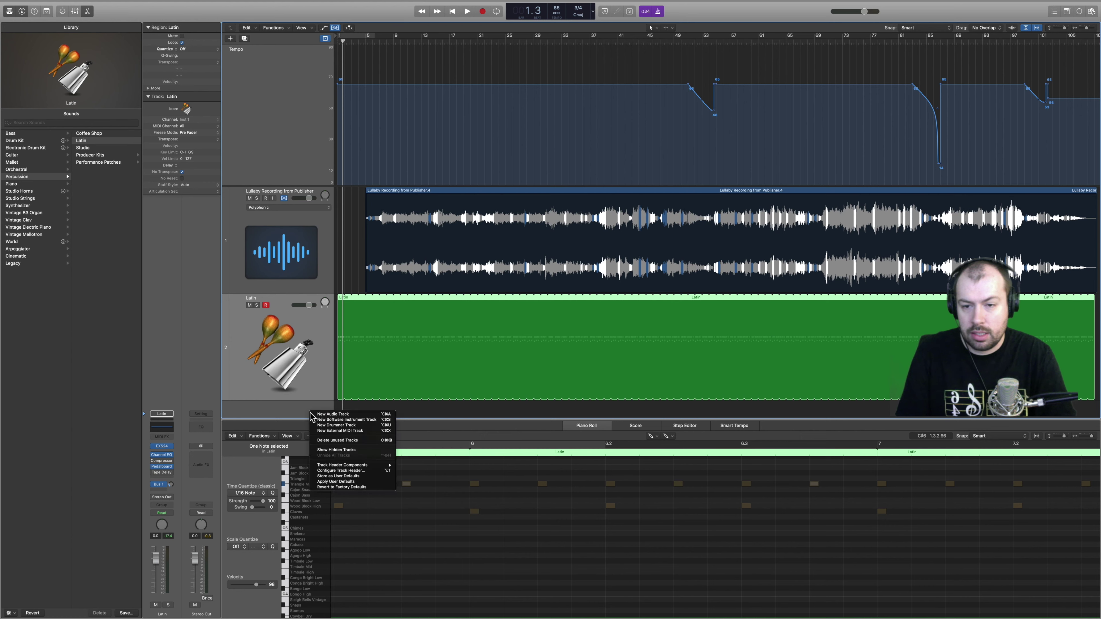
click(350, 354)
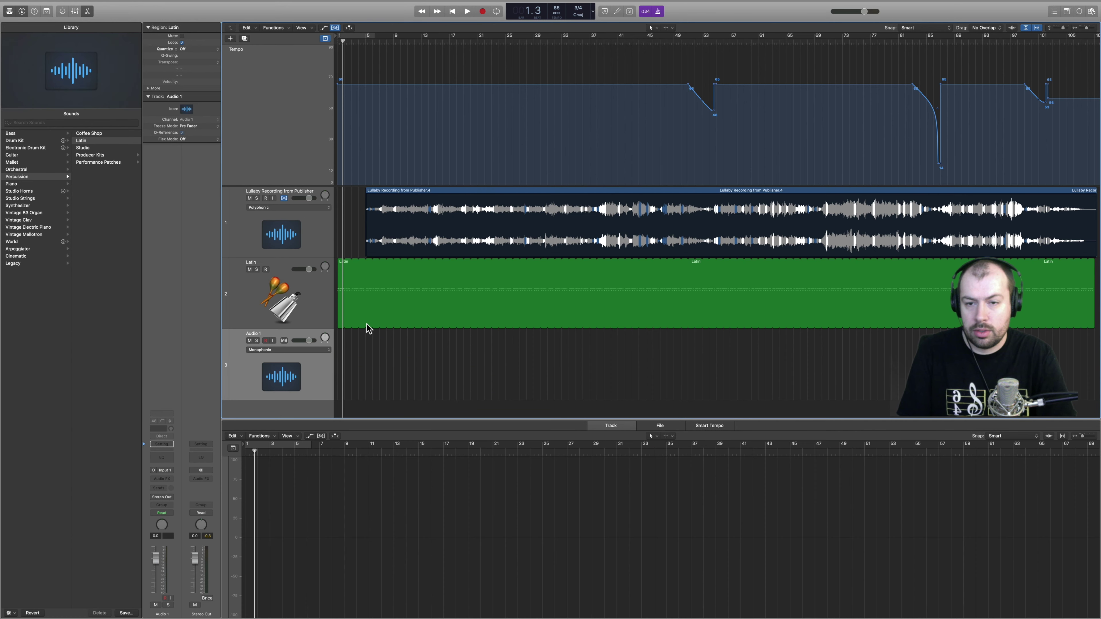
click(362, 42)
mouse_move(358, 13)
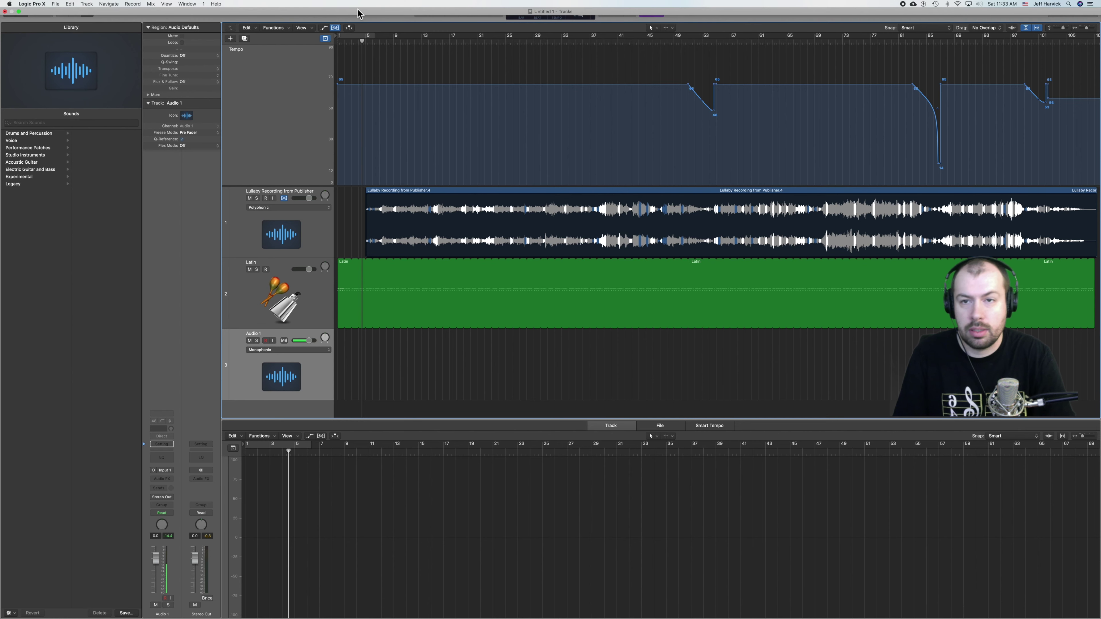
click(358, 41)
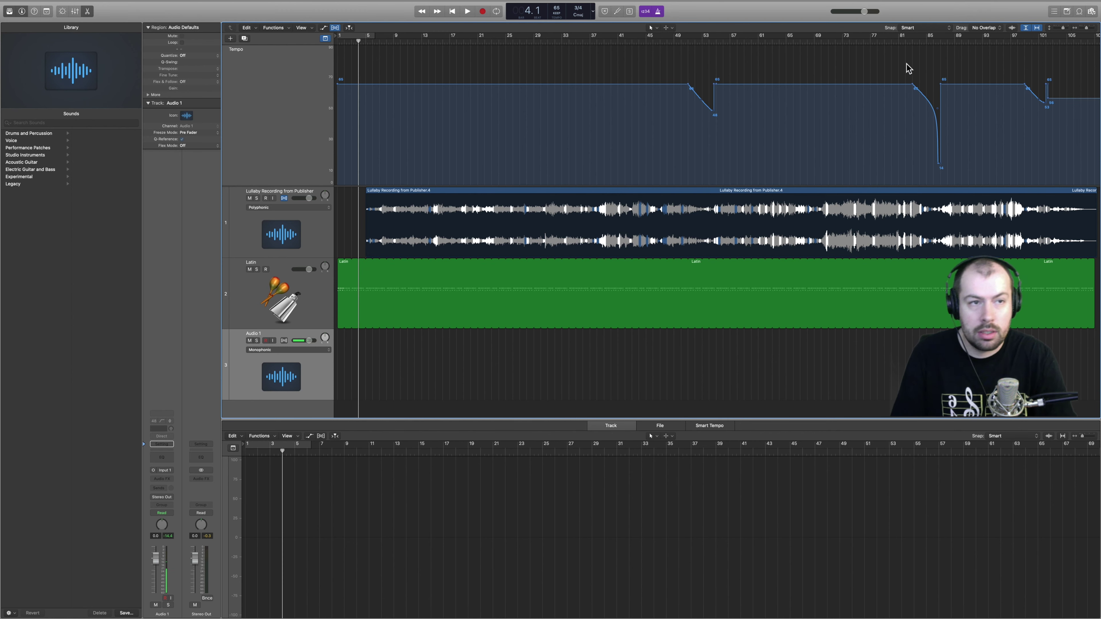
Step: Record a spoken three-beat count-in on the new audio track from bar 4 into bar 5
click(1088, 29)
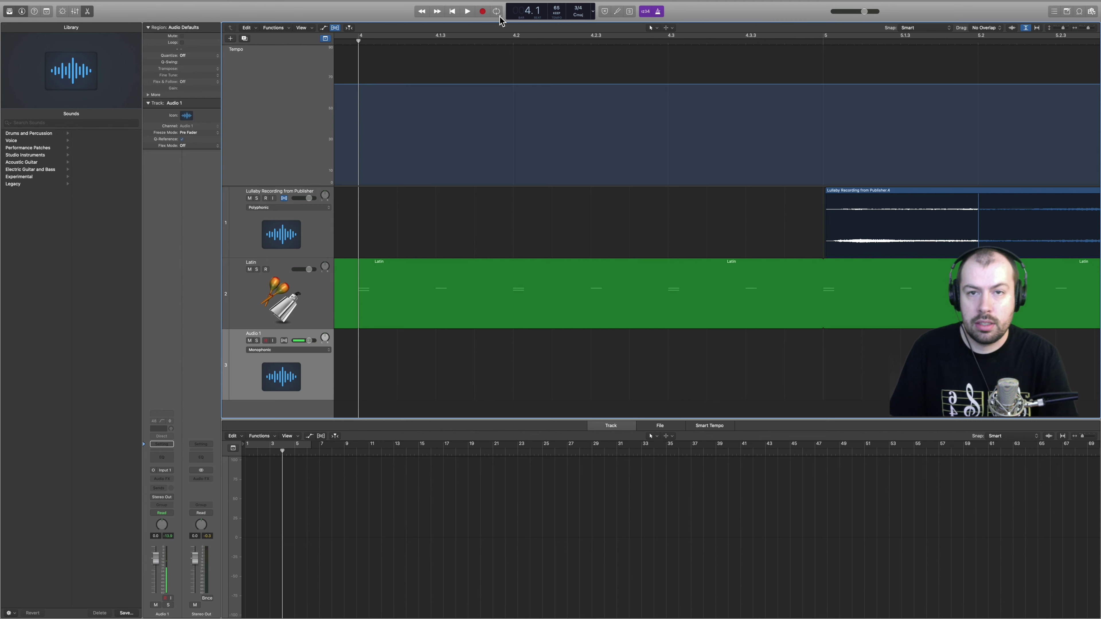
click(484, 12)
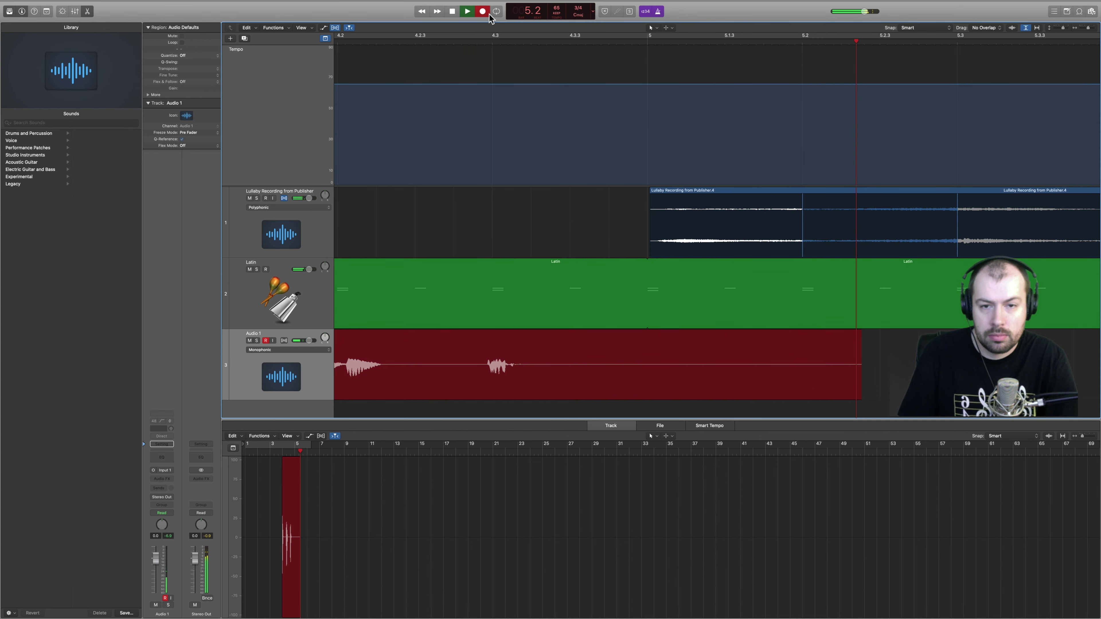
key(space)
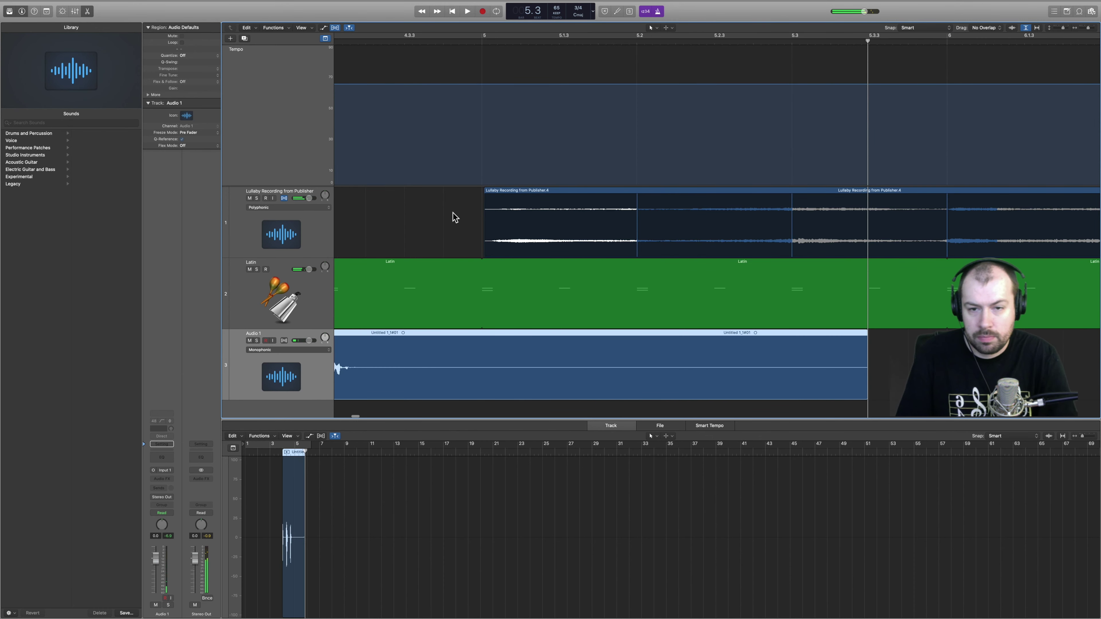
Step: Extend the count-in region's start slightly before bar 4 and trim the excess silence off its end
scroll(649, 147, left, 5)
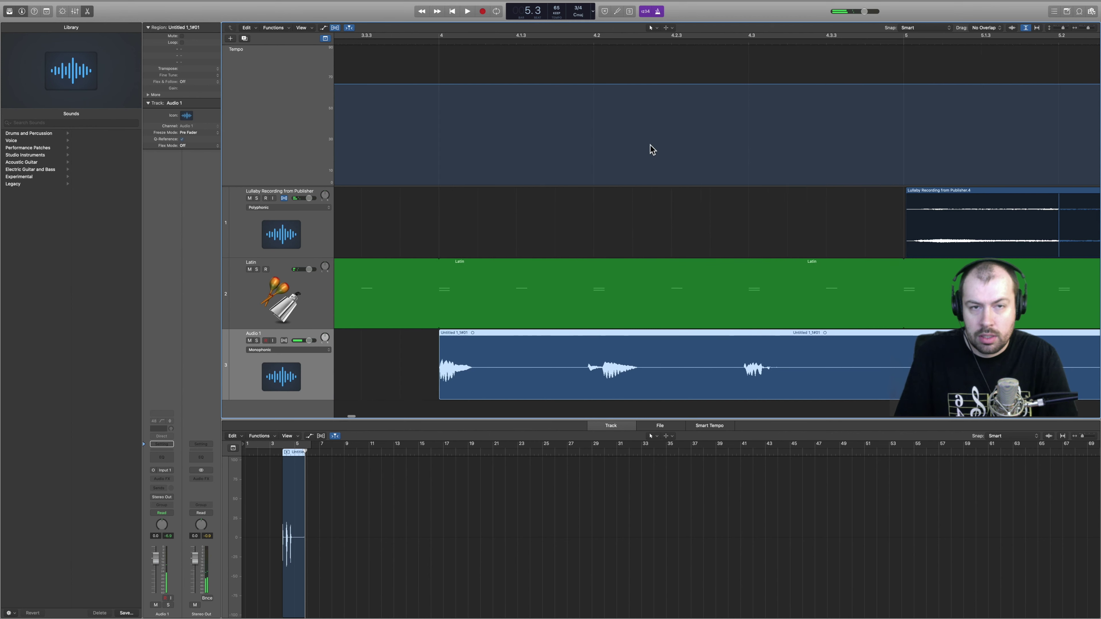
click(1086, 28)
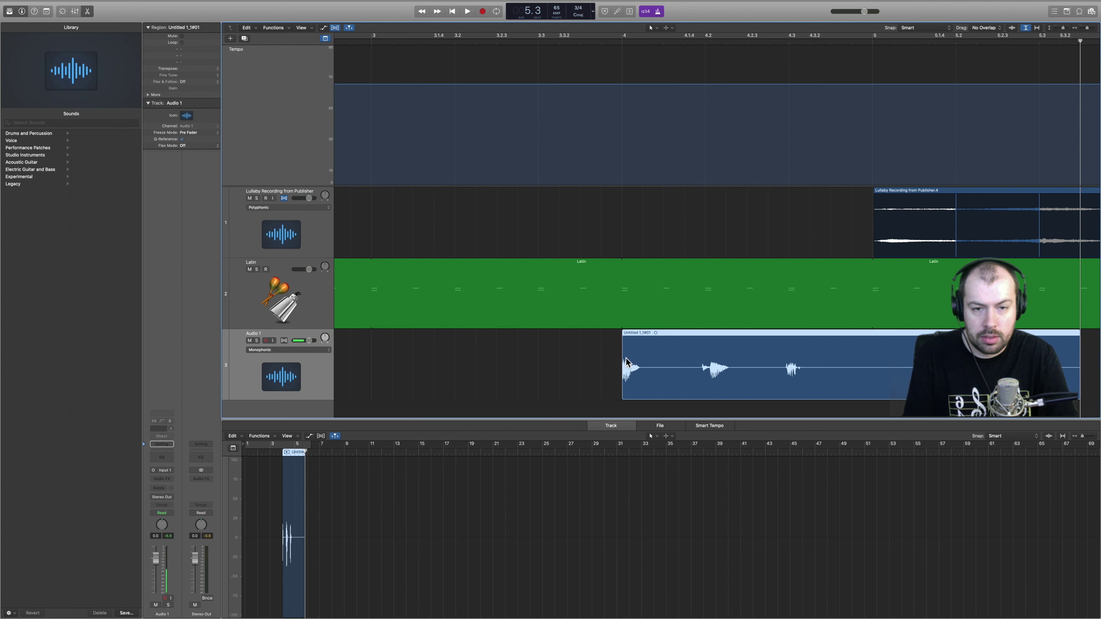
drag(624, 370, 613, 370)
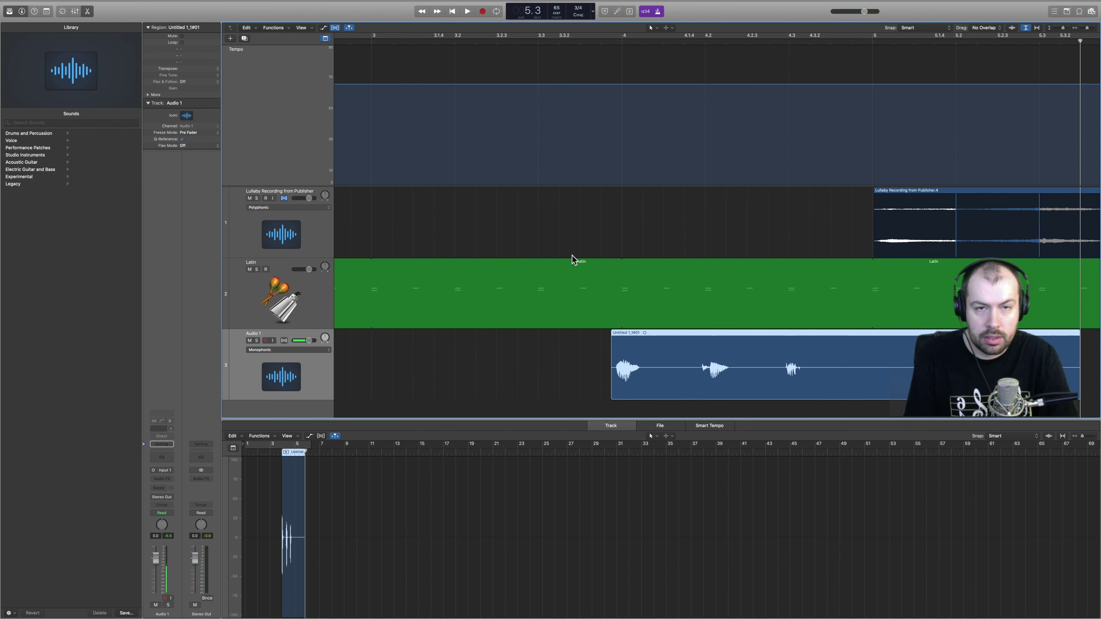
drag(1079, 372, 1000, 372)
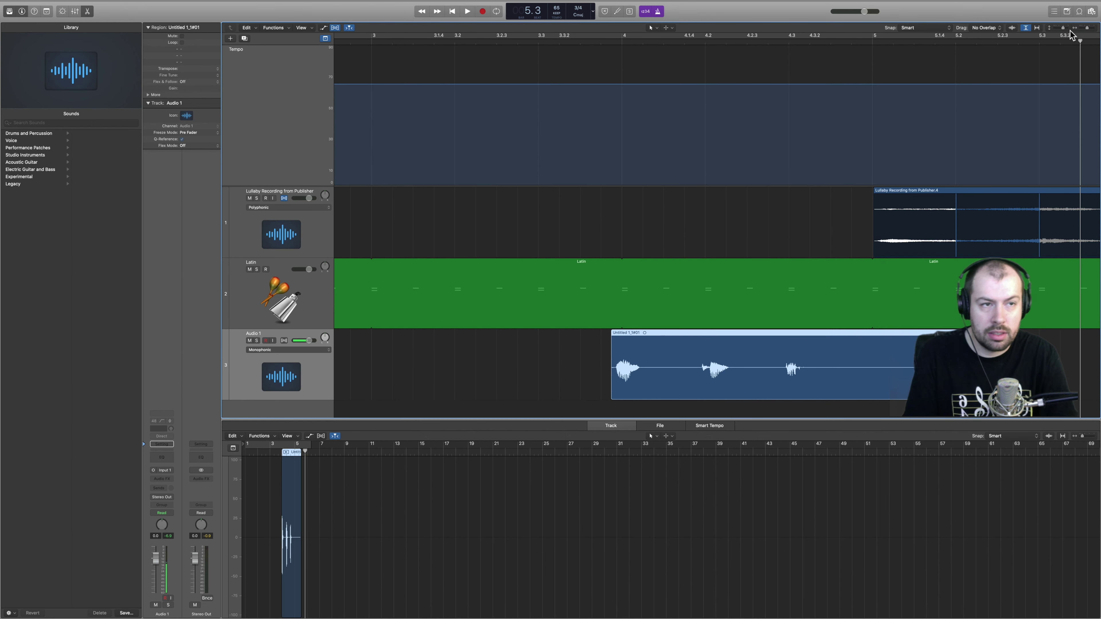
Step: Play the arrangement from about bar 3 to check the spoken count-in against the Latin click and the recording's entrance
click(1040, 28)
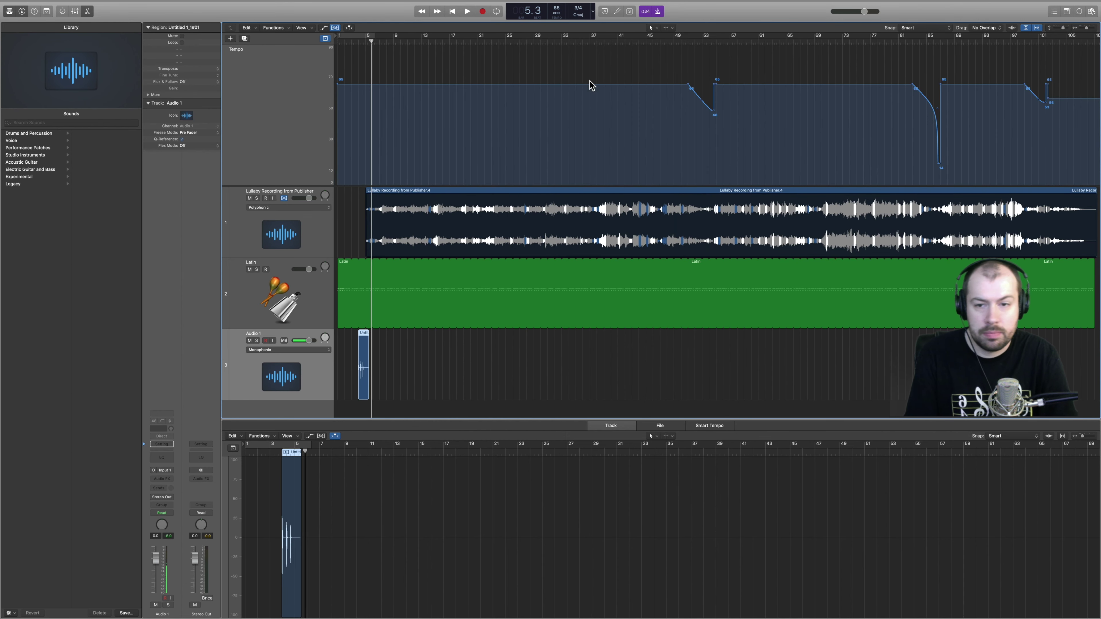
click(351, 40)
key(space)
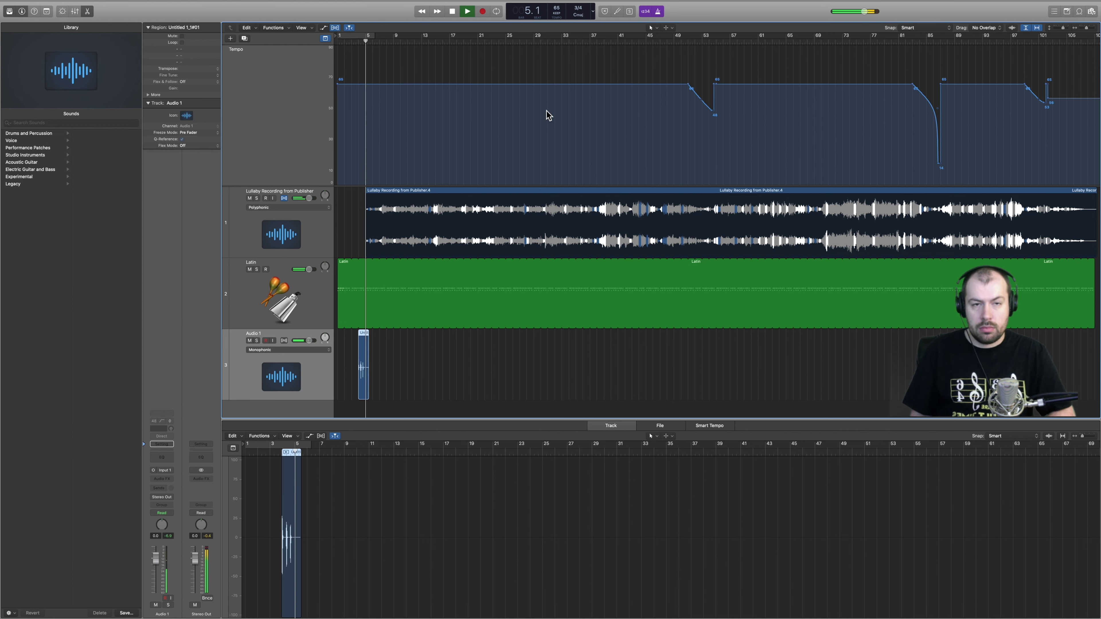
Step: Play from just before each of the three ritardandos, around bars 51, 82 and 99, to check the click against the recording
click(688, 43)
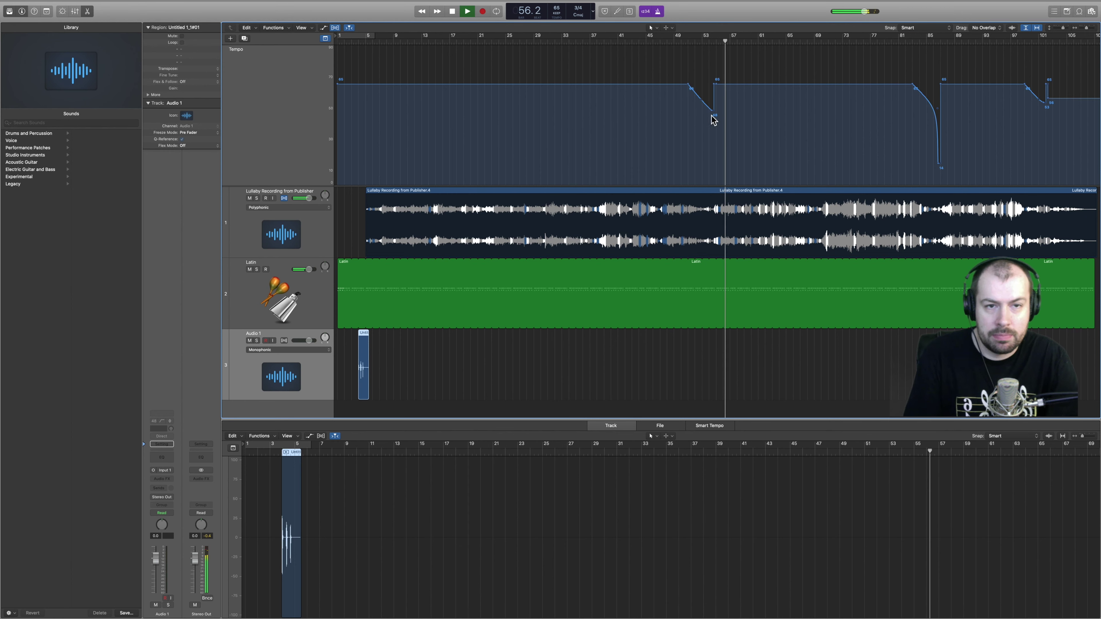
key(space)
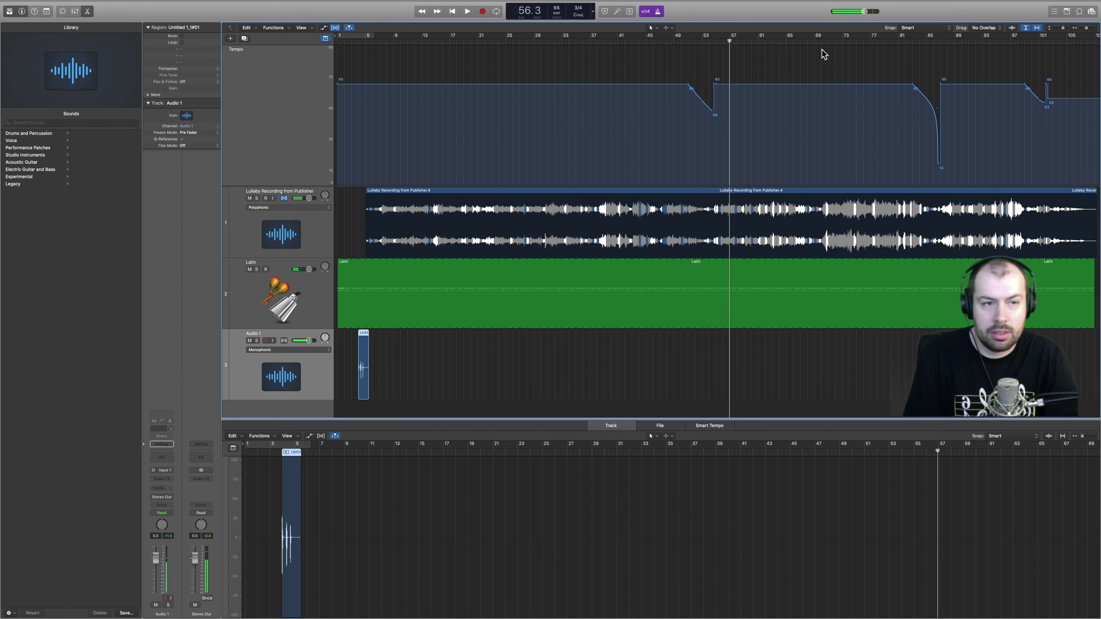
click(910, 43)
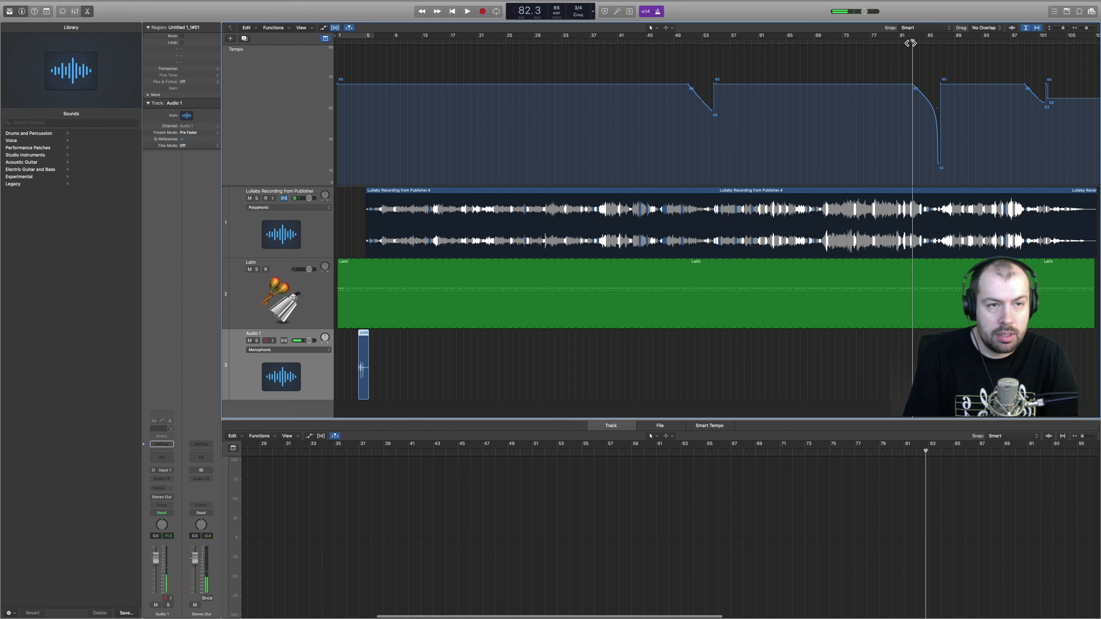
key(space)
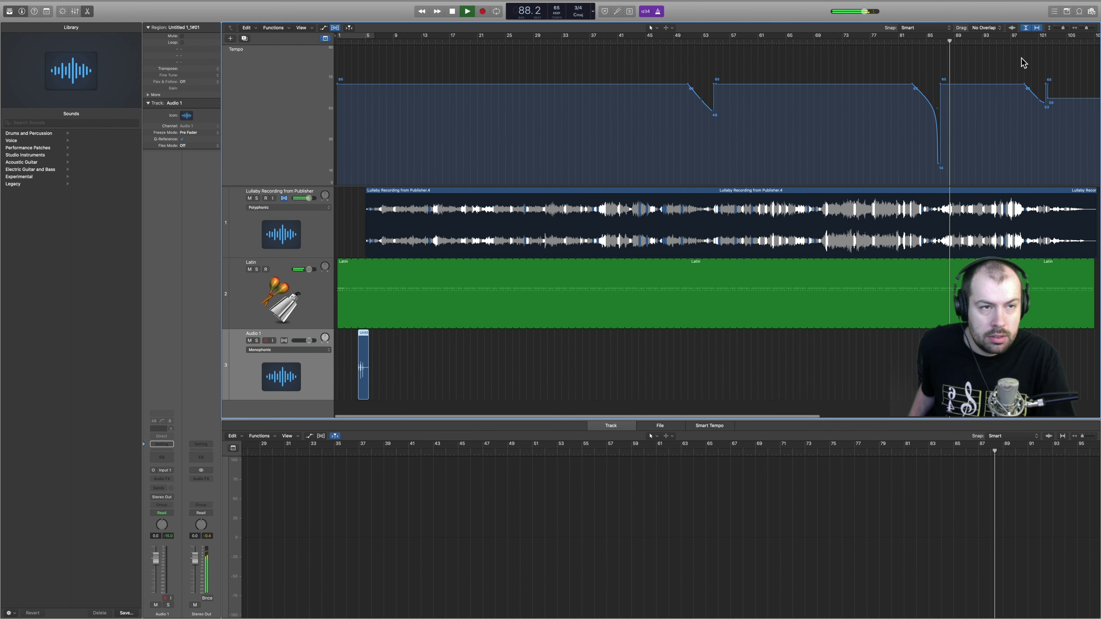
click(1027, 42)
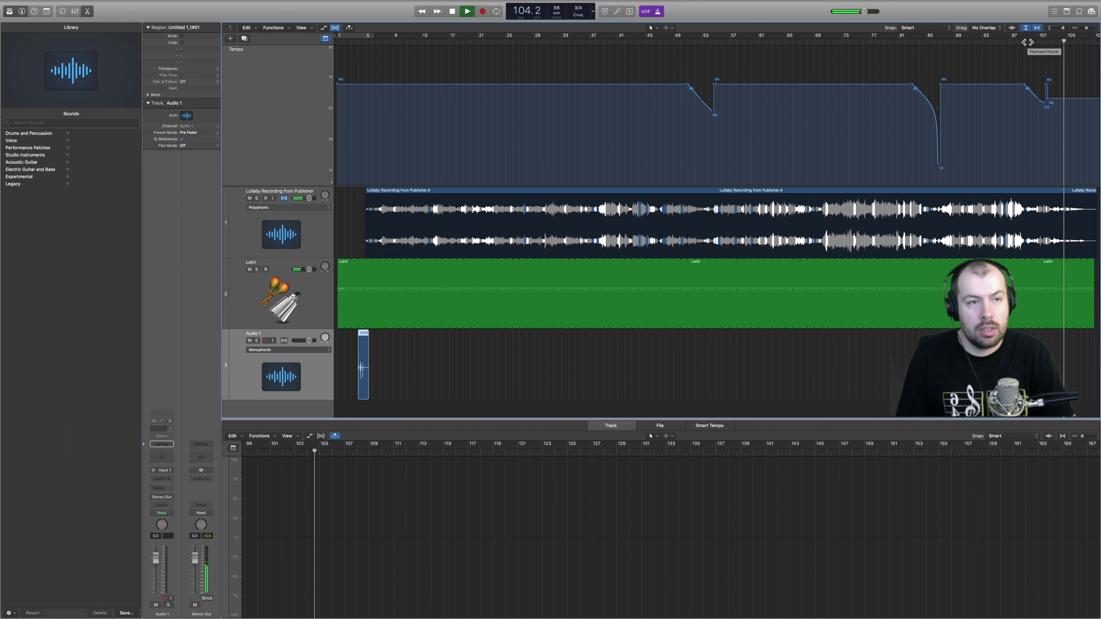
key(space)
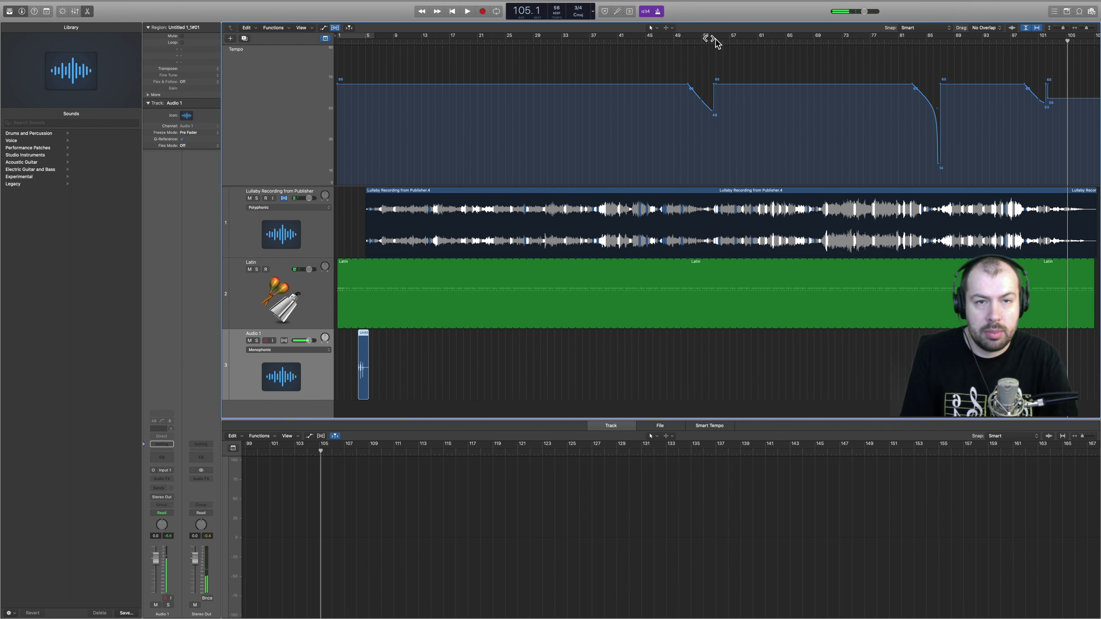
Step: Reshape the first ritardando to start around bar 52 with a higher lowest tempo and an intermediate step before returning to 65 BPM near bar 54
click(705, 43)
key(super+f)
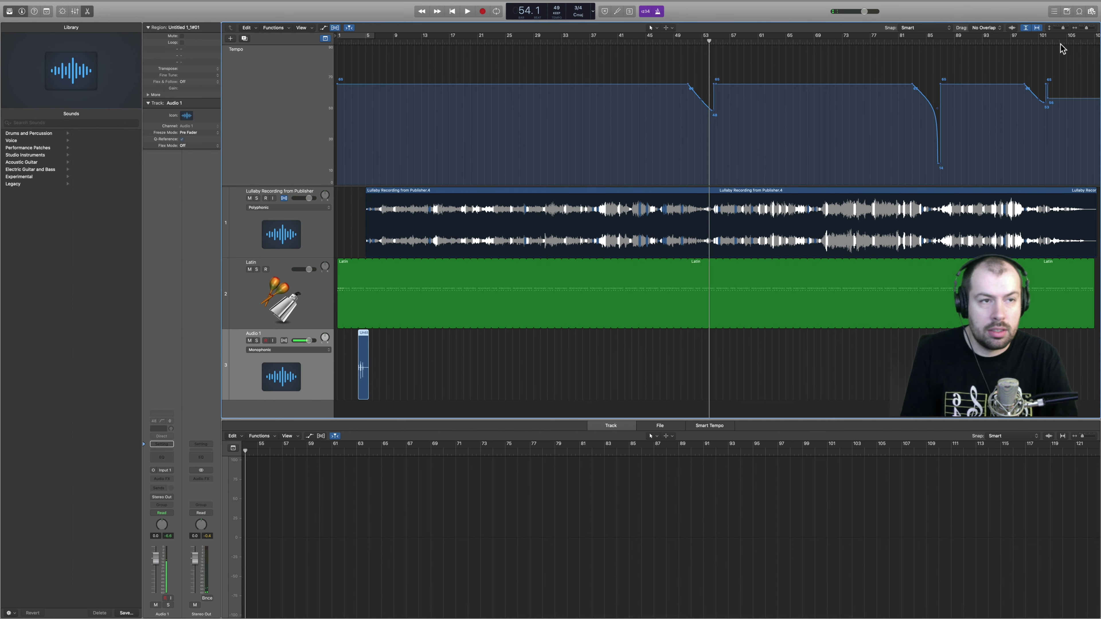
drag(1089, 30, 1075, 30)
click(562, 39)
drag(1089, 33, 1087, 34)
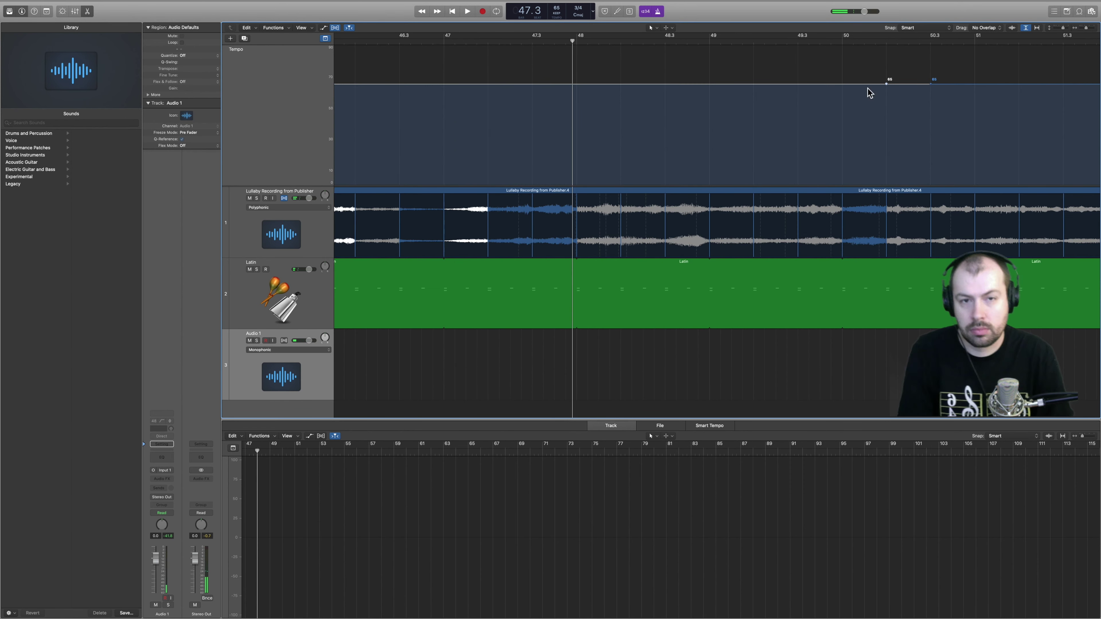
key(Left)
drag(1087, 34, 1087, 34)
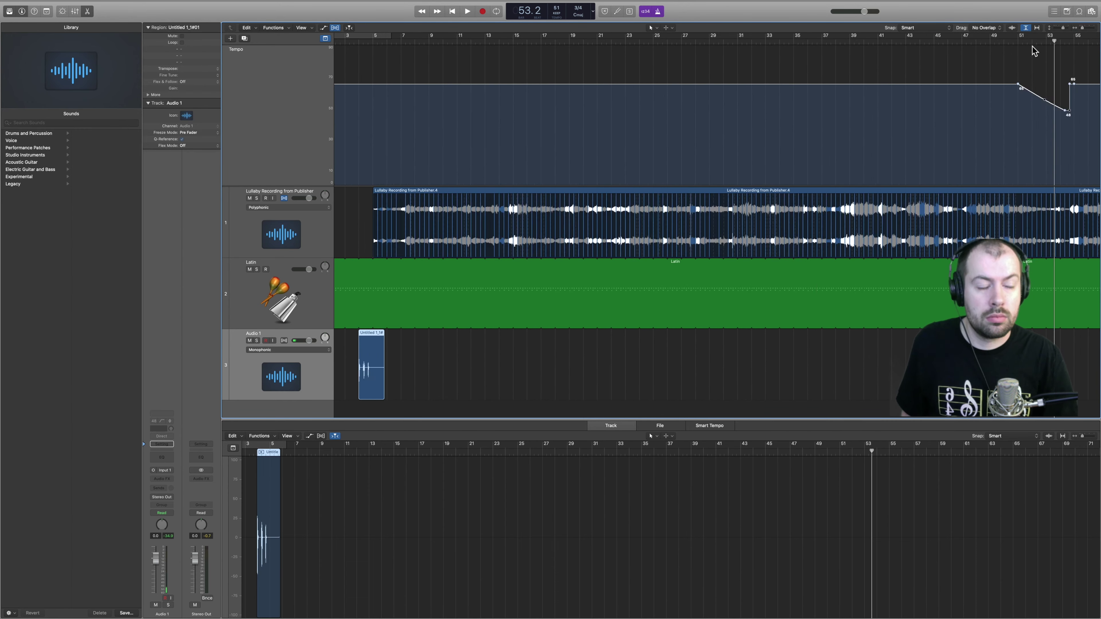
drag(962, 115, 950, 107)
drag(1005, 84, 1005, 97)
drag(396, 85, 617, 90)
key(space)
click(408, 41)
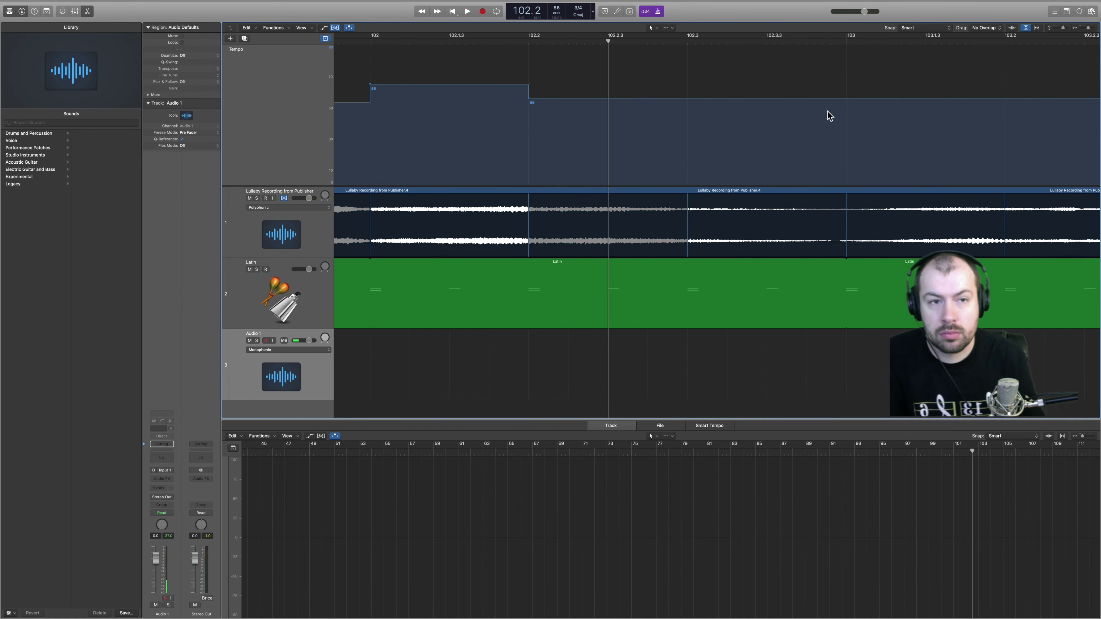
Step: Move the final tempo drop to bar 103, match it to the last ritardando's end tempo, lower the tempo from bar 102, and play the ending
drag(530, 99, 536, 104)
scroll(536, 99, left, 5)
scroll(597, 108, down, 5)
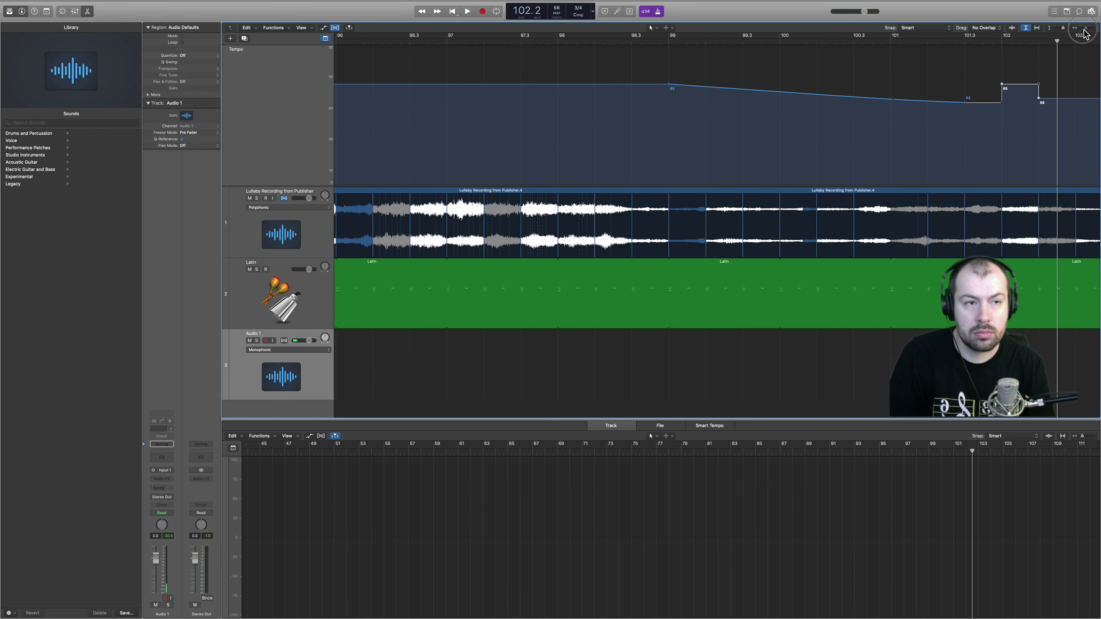
drag(602, 106, 722, 102)
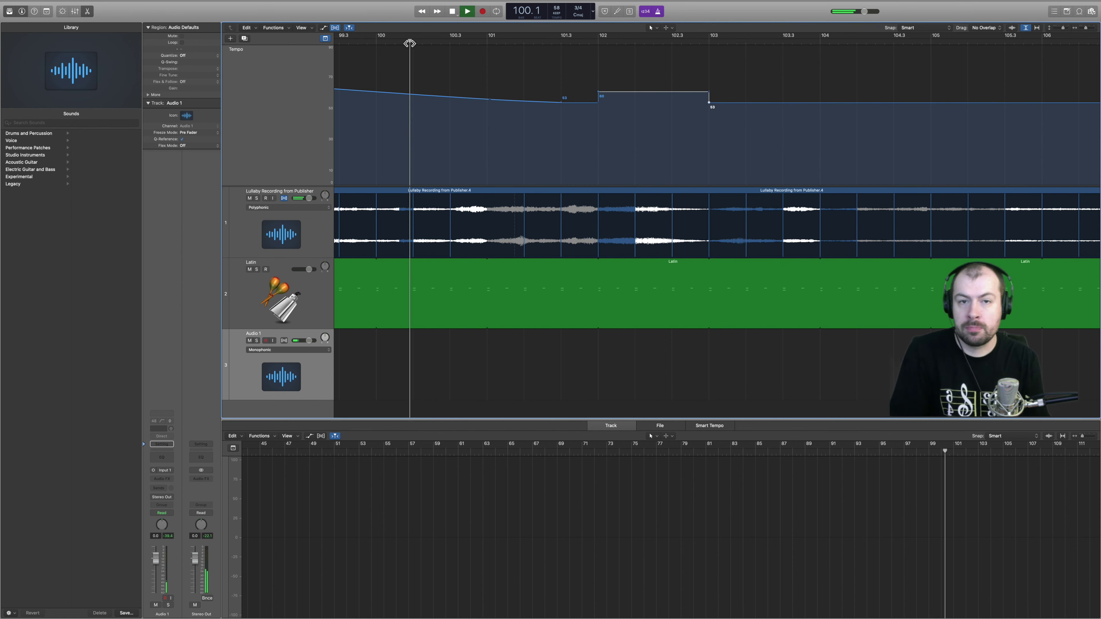
key(space)
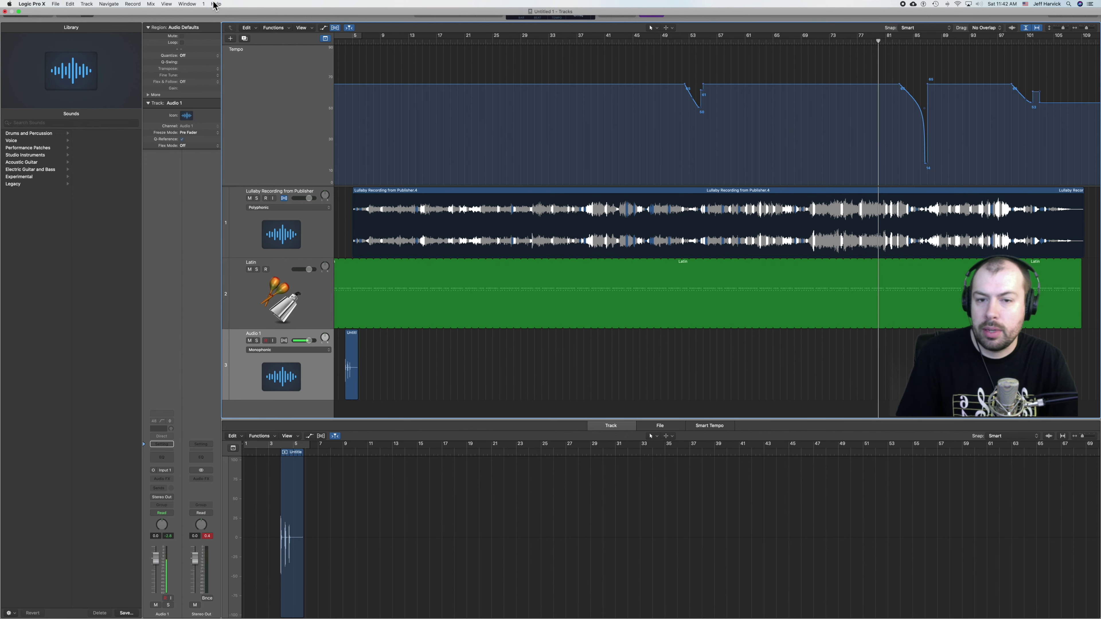
Step: Select all regions and share them to Music as "Lullaby Click Track FINAL" at Highest Quality (iTunes Plus, 256 kBit/s), limited to the selected regions' length
key(super+a)
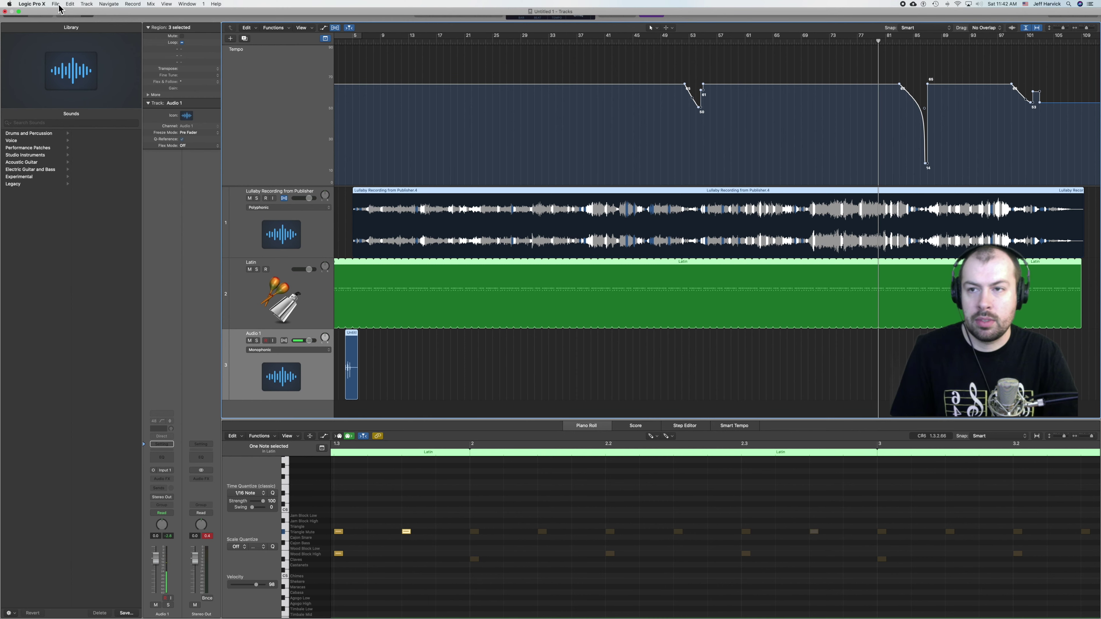
click(59, 5)
mouse_move(81, 170)
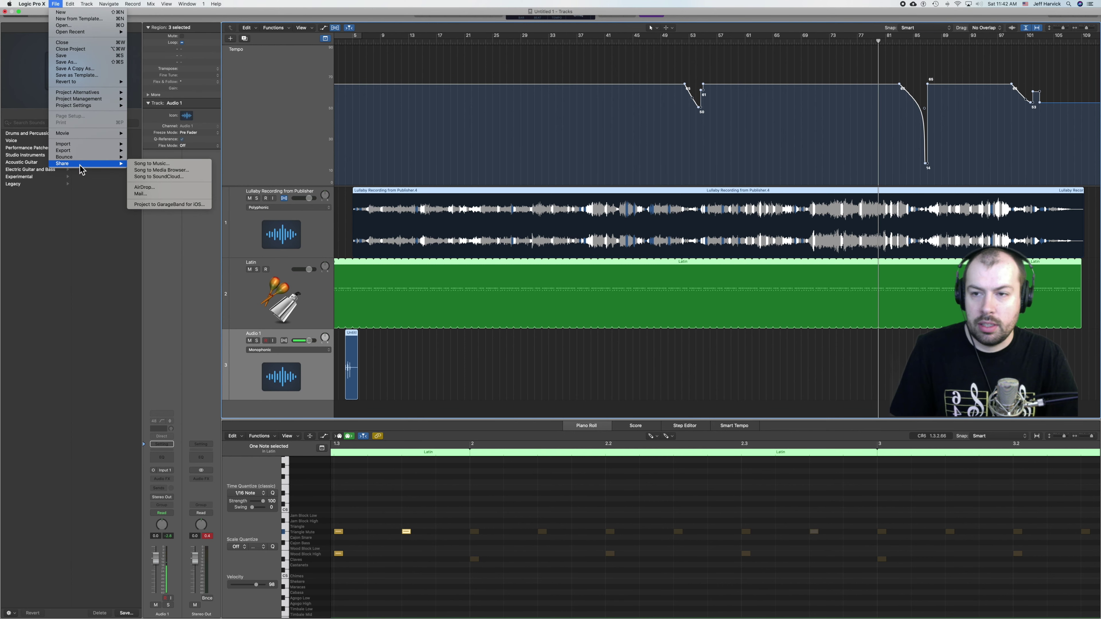
click(152, 163)
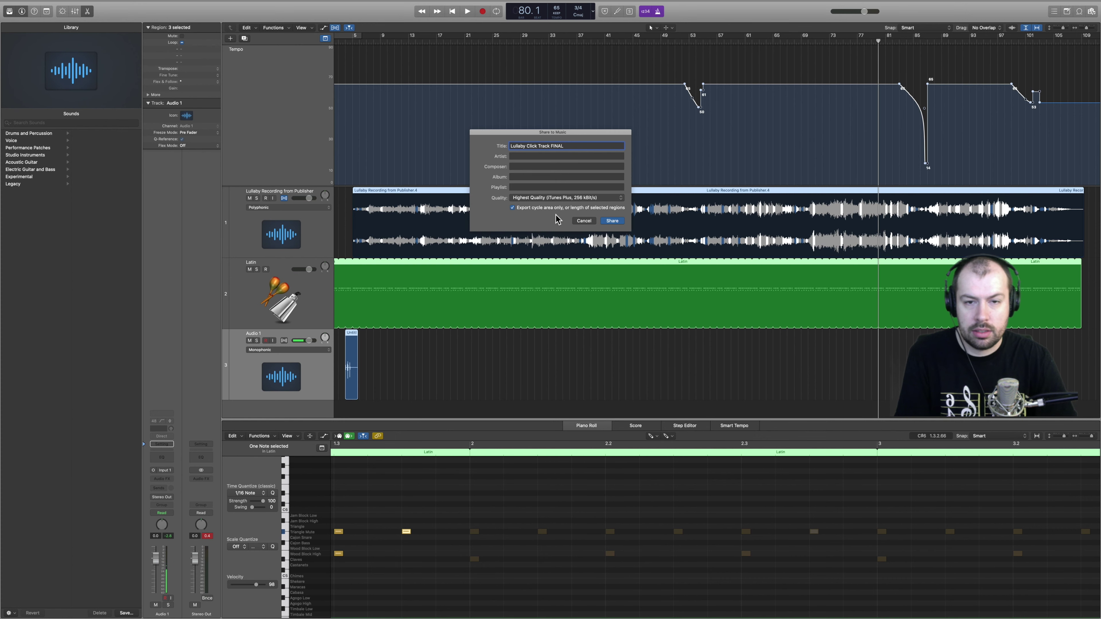
click(614, 224)
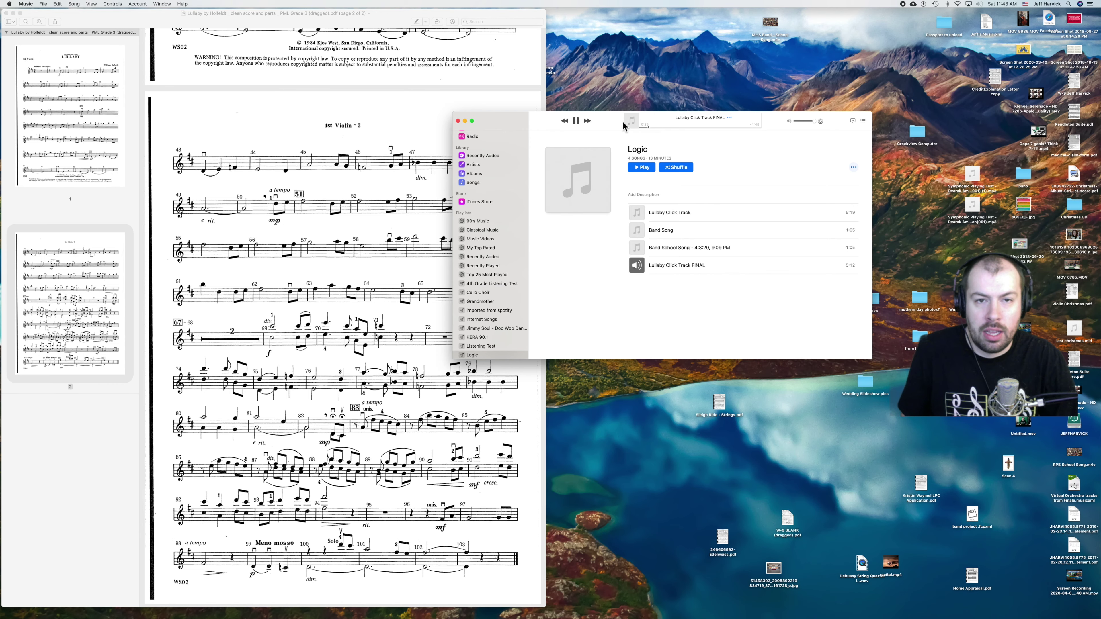
Step: Revisit the Logic arrangement, switch back to Music, and skip ahead in "Lullaby Click Track FINAL" to check the exported audio
key(ctrl+Right)
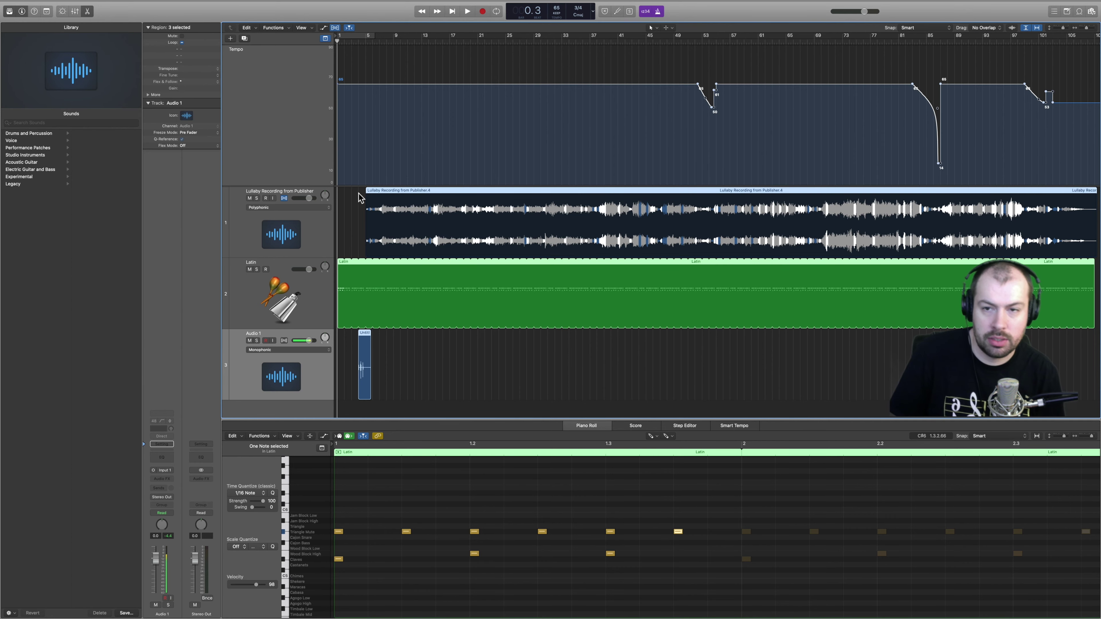
key(ctrl+Left)
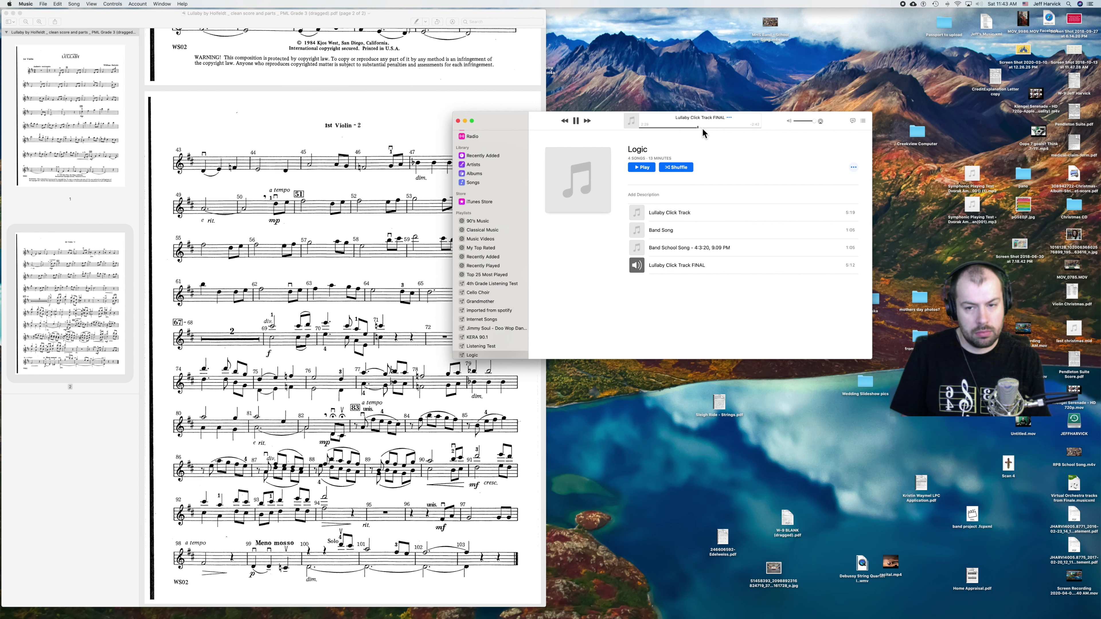
click(717, 128)
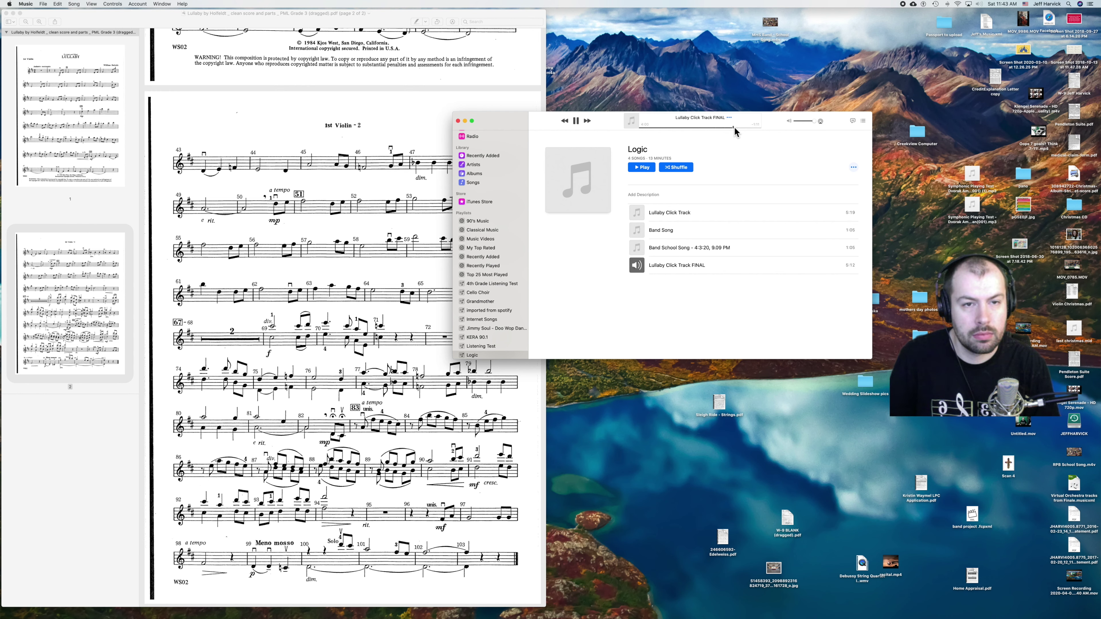